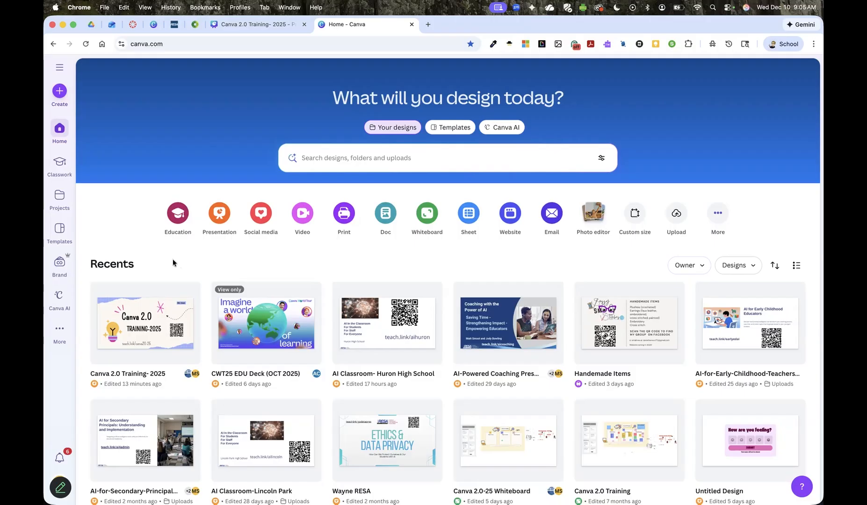
Create a blank portrait flyer design and dismiss the flyer print-ordering options
{"action": "left_click", "coordinate": [59, 93]}
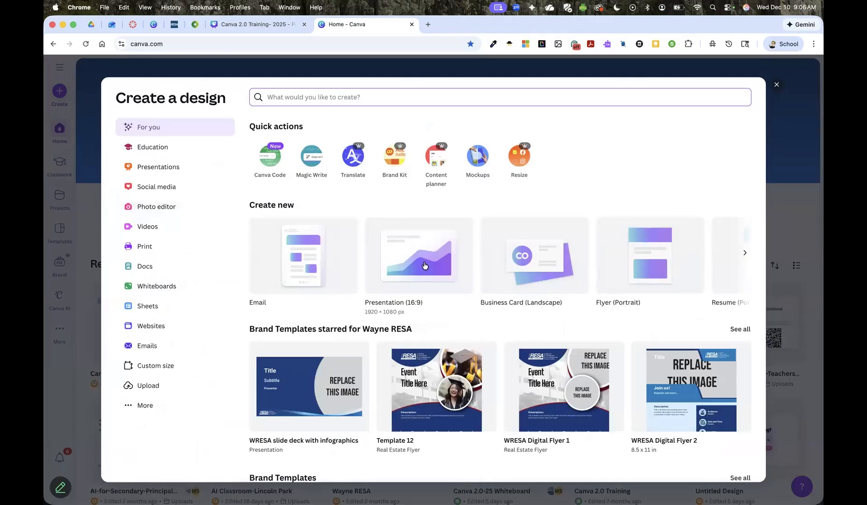
{"action": "scroll", "coordinate": [426, 264], "scroll_direction": "right", "scroll_amount": 3}
{"action": "left_click", "coordinate": [542, 256]}
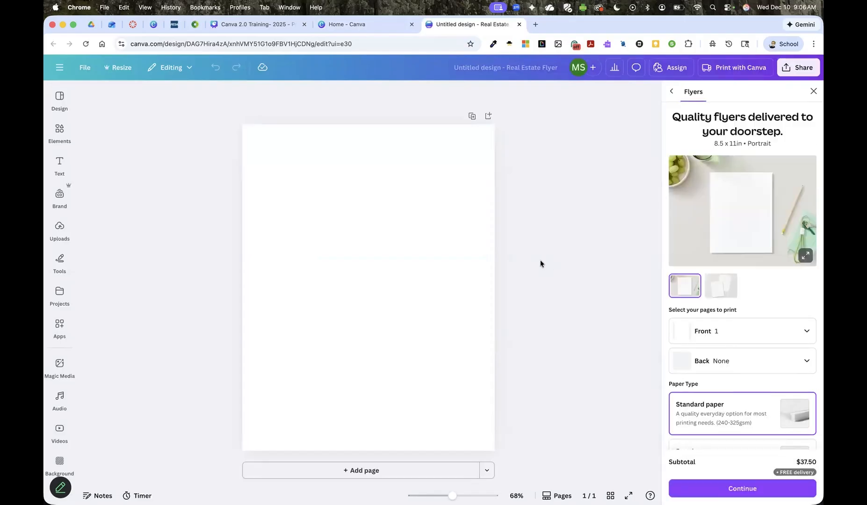
{"action": "left_click", "coordinate": [813, 91]}
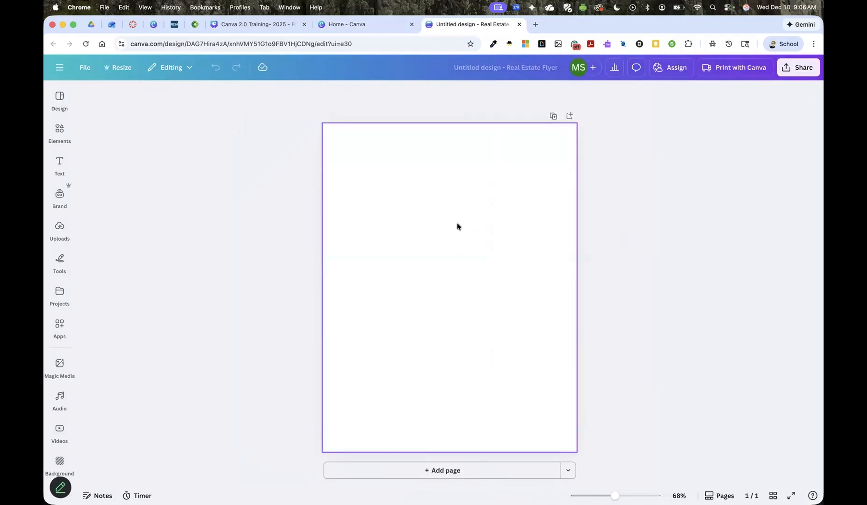
Search the elements library for "Dog" and show all photo results
{"action": "left_click", "coordinate": [60, 131]}
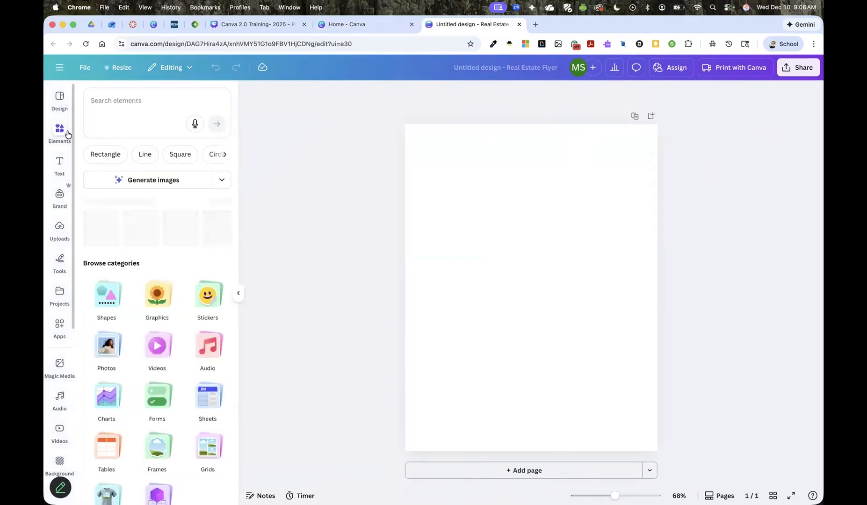
{"action": "left_click", "coordinate": [126, 102]}
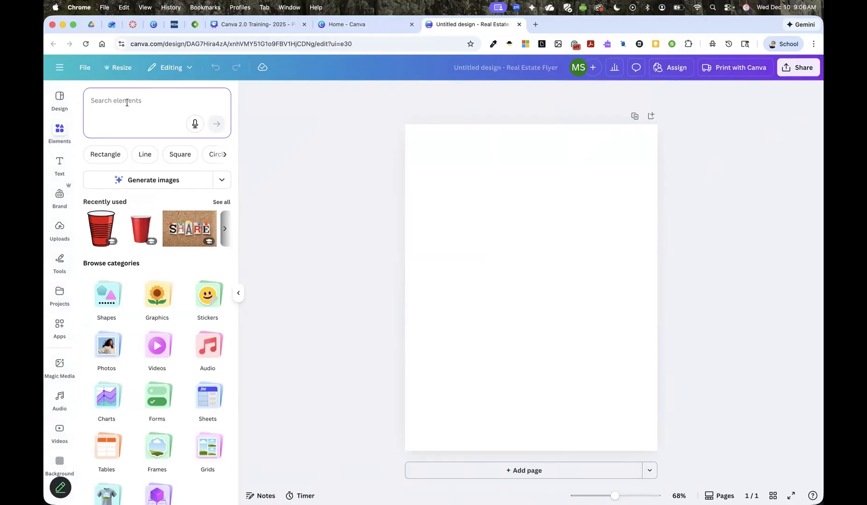
{"action": "type", "text": "Dog"}
{"action": "key", "text": "Return"}
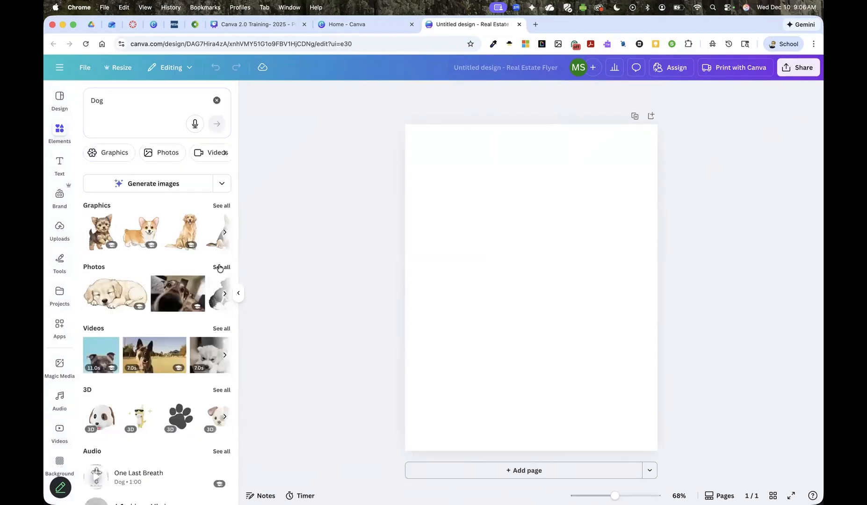
{"action": "left_click", "coordinate": [220, 268]}
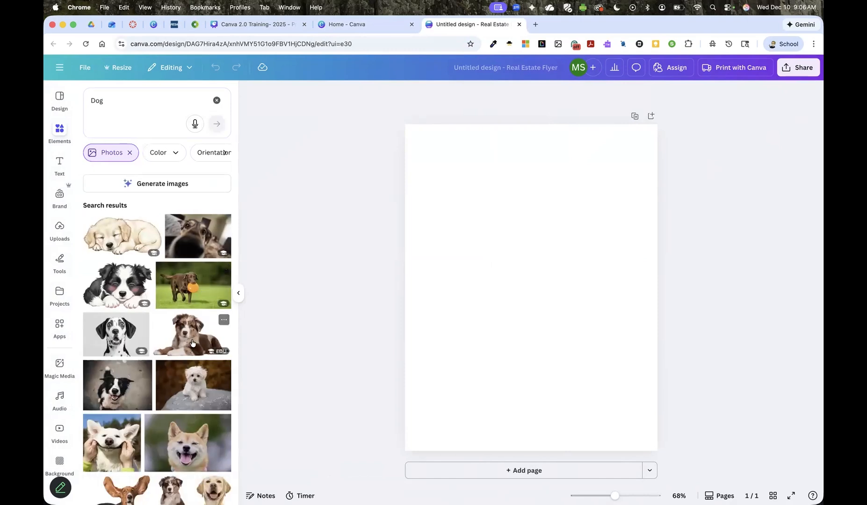
Add the photo of the brown dog carrying an orange disc to the page and move it slightly upward
{"action": "left_click", "coordinate": [192, 287]}
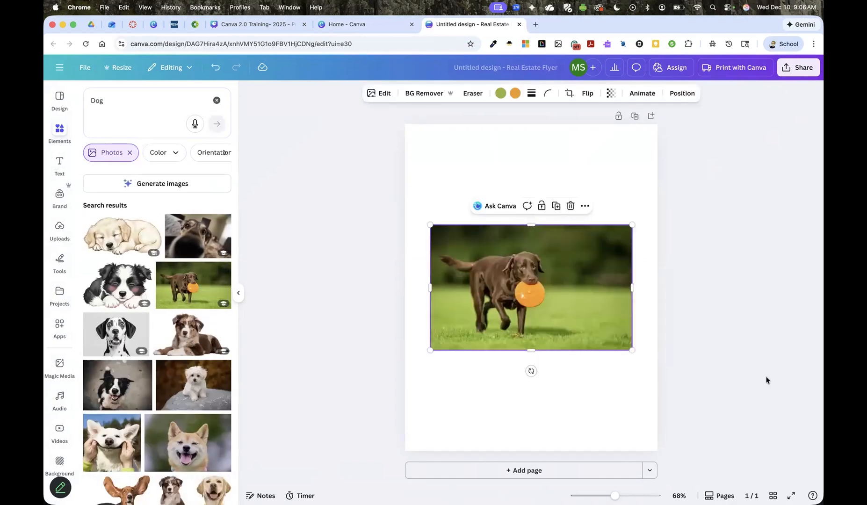
{"action": "left_click", "coordinate": [667, 346]}
{"action": "left_click", "coordinate": [236, 299]}
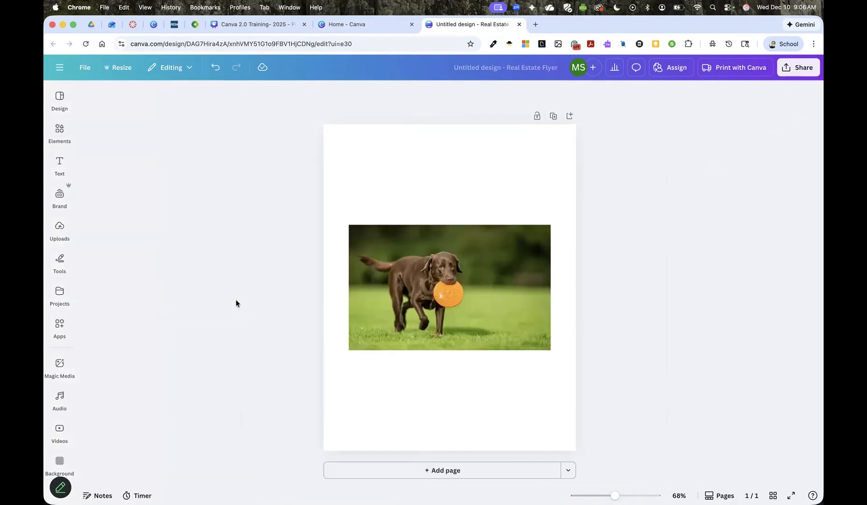
{"action": "mouse_move", "coordinate": [464, 313]}
{"action": "left_mouse_down"}
{"action": "mouse_move", "coordinate": [470, 304]}
{"action": "mouse_move", "coordinate": [462, 306]}
{"action": "left_mouse_up"}
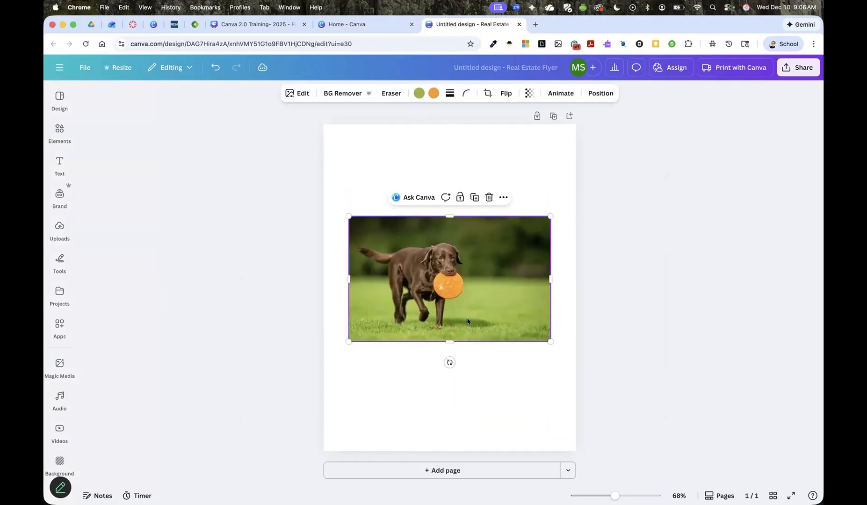
{"action": "left_click", "coordinate": [626, 348]}
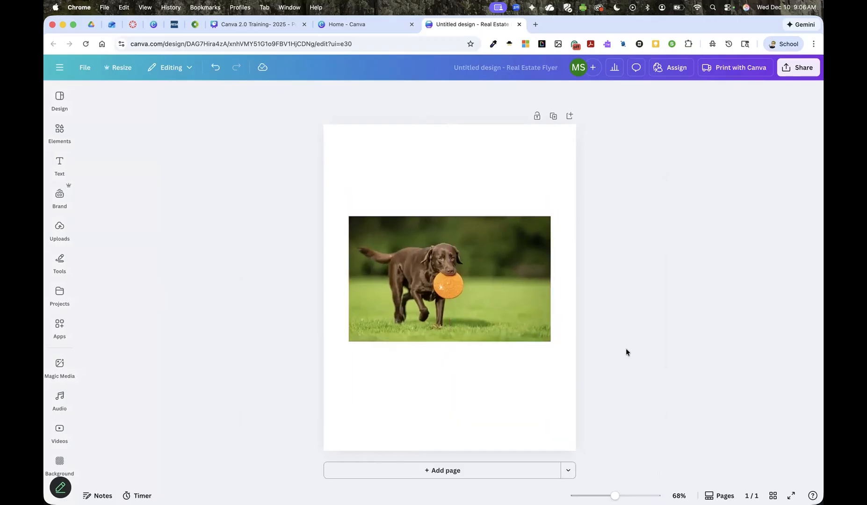
Try removing the background of the dog photo with BG Remover, and undo the removal
{"action": "left_click", "coordinate": [445, 296]}
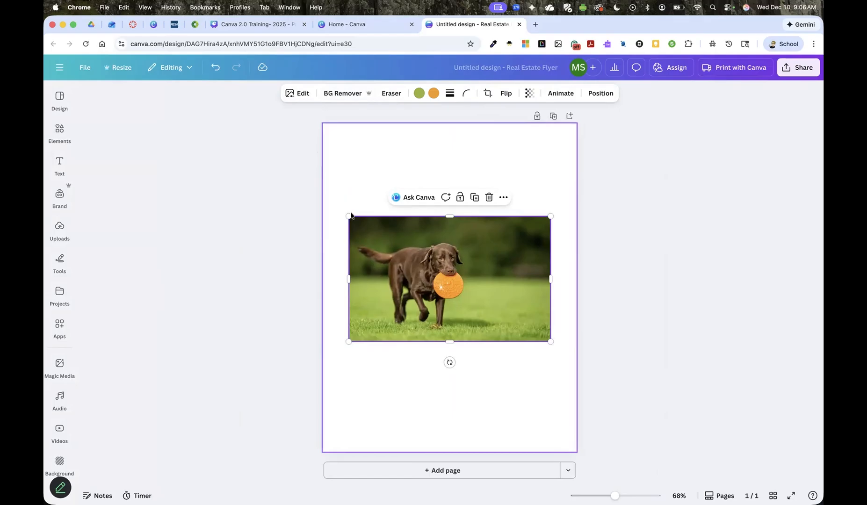
{"action": "left_click", "coordinate": [342, 94]}
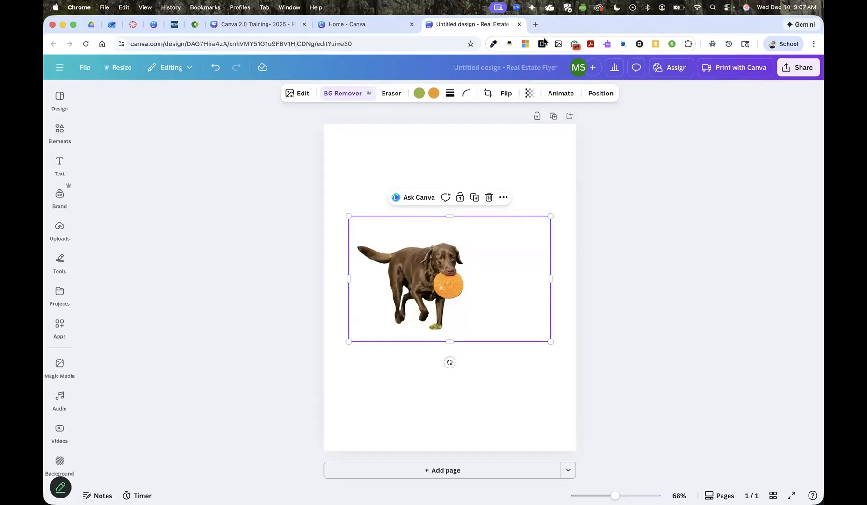
{"action": "left_click", "coordinate": [214, 68]}
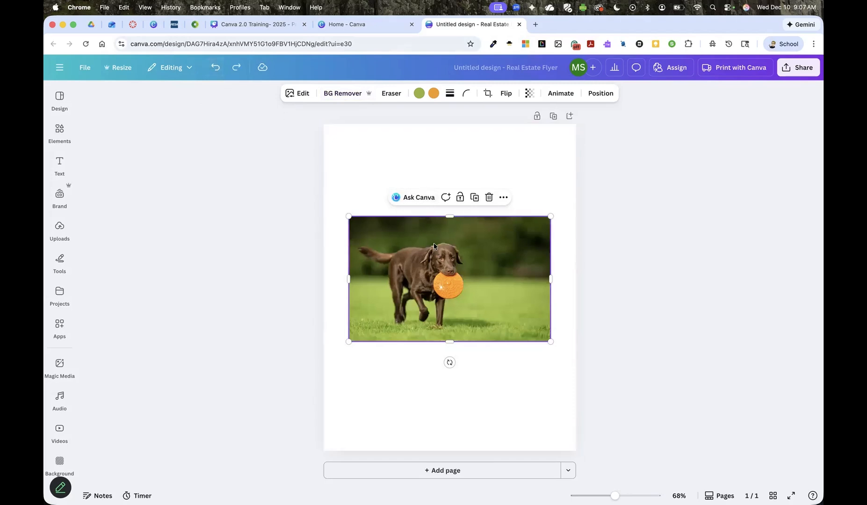
Generate a new background for the dog photo from "background is on the moon" and use the fourth variant, with the small animal on a crate
{"action": "left_click", "coordinate": [290, 94]}
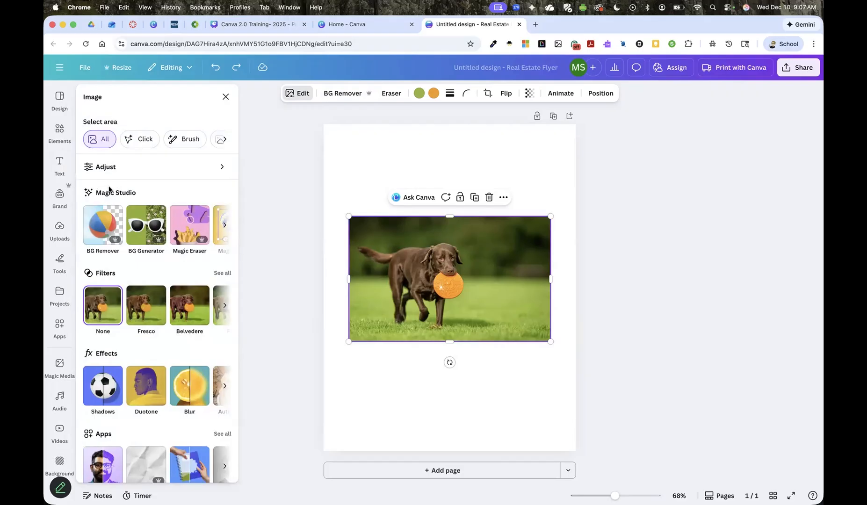
{"action": "scroll", "coordinate": [159, 266], "scroll_direction": "down", "scroll_amount": 1}
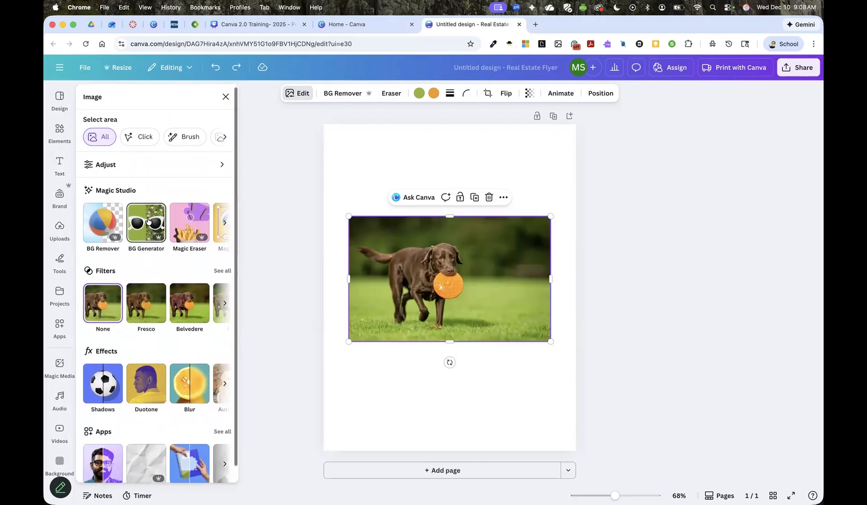
{"action": "left_click", "coordinate": [147, 218]}
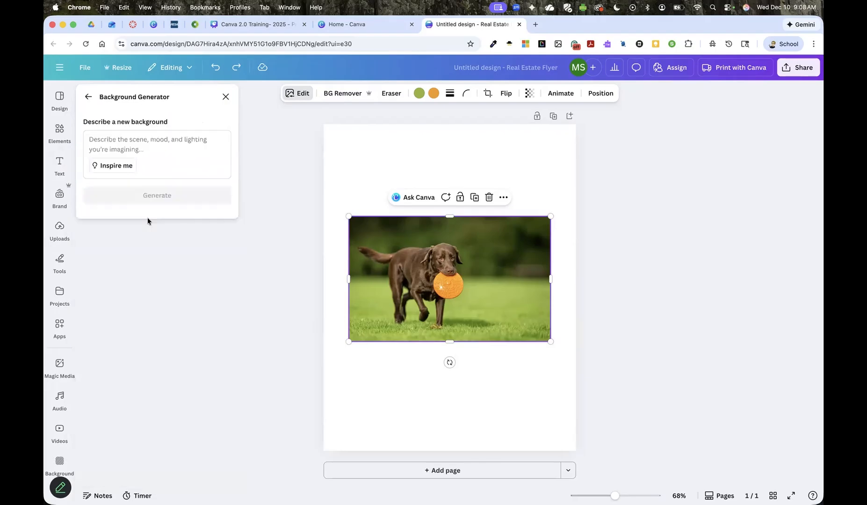
{"action": "left_click", "coordinate": [131, 140]}
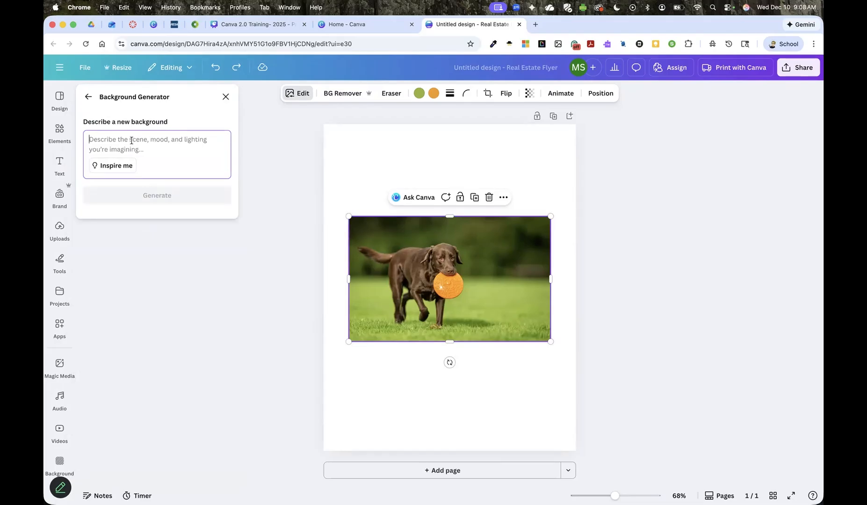
{"action": "type", "text": "back"}
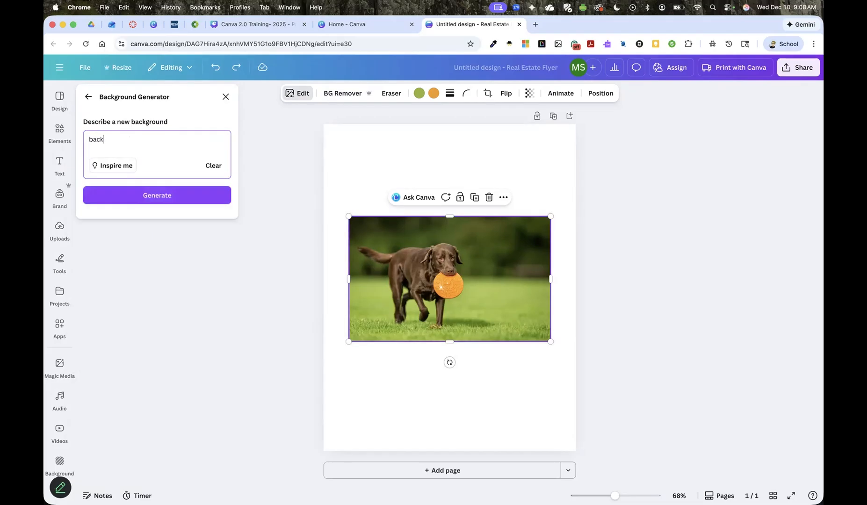
{"action": "type", "text": "ground is on the moon"}
{"action": "left_click", "coordinate": [202, 195]}
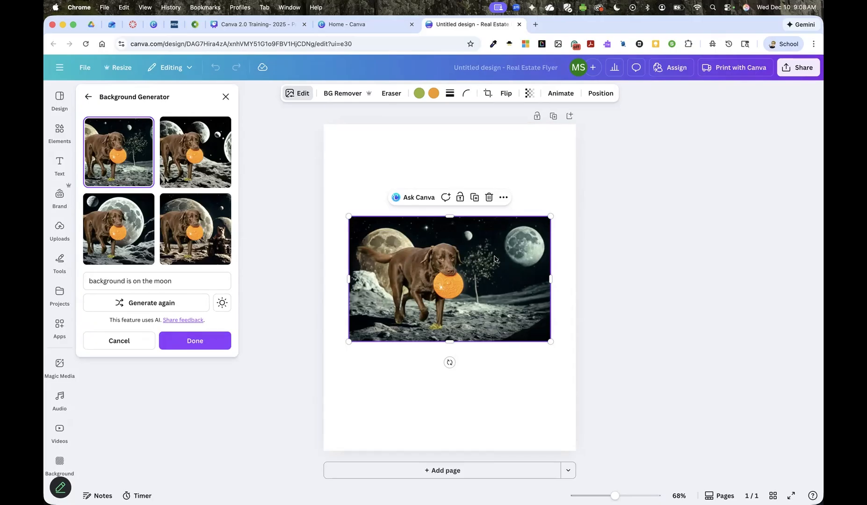
{"action": "left_click", "coordinate": [209, 231]}
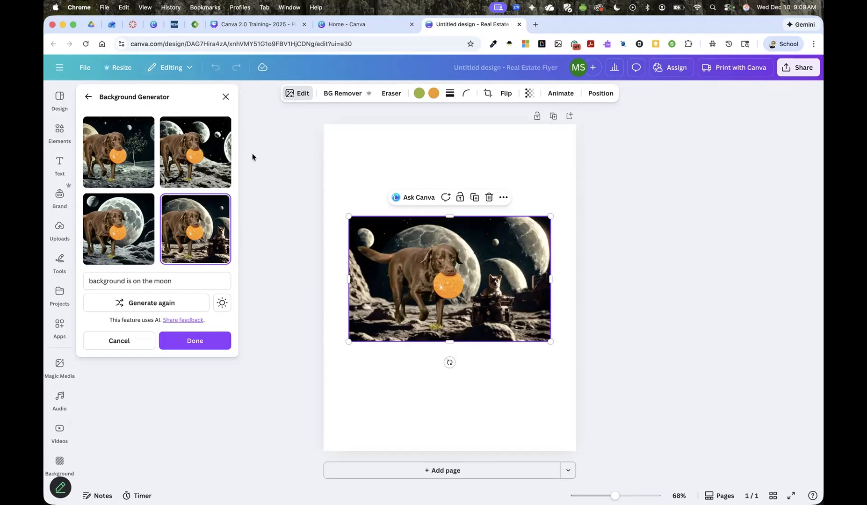
{"action": "left_click", "coordinate": [88, 97]}
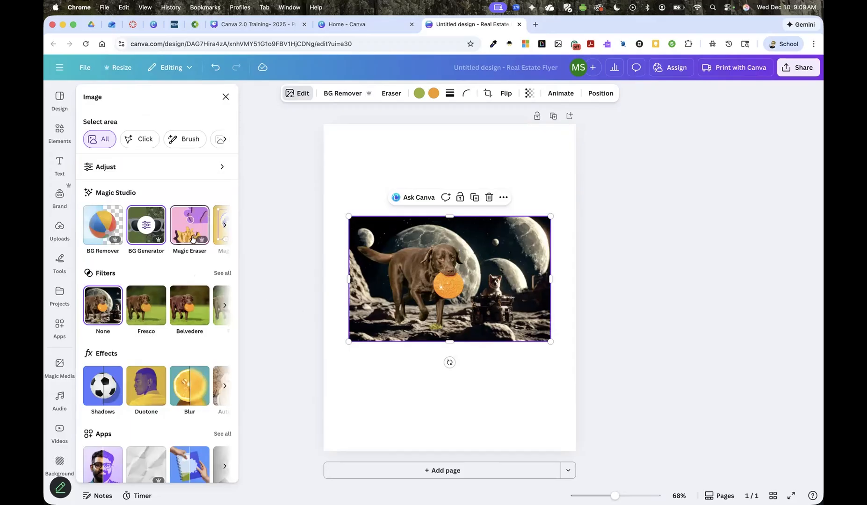
Erase the smallest moon in the sky with the Magic Eraser brush at size 31
{"action": "left_click", "coordinate": [180, 223]}
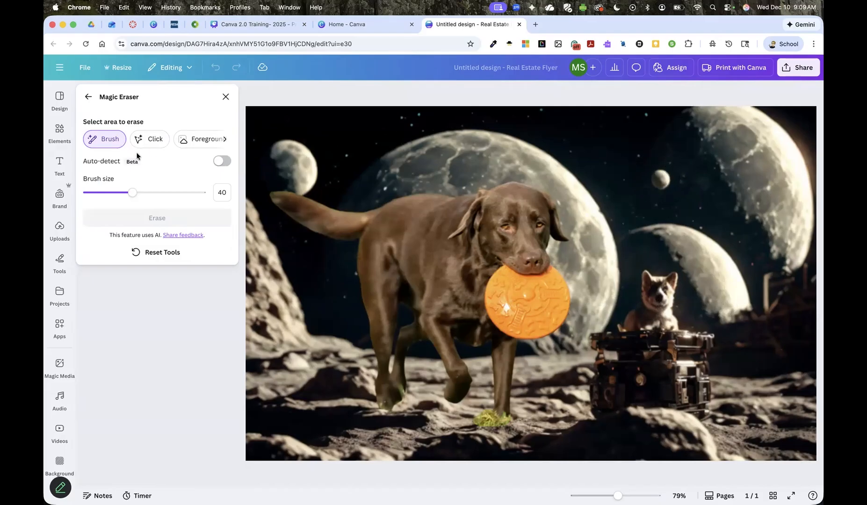
{"action": "left_click_drag", "start_coordinate": [132, 193], "coordinate": [122, 193]}
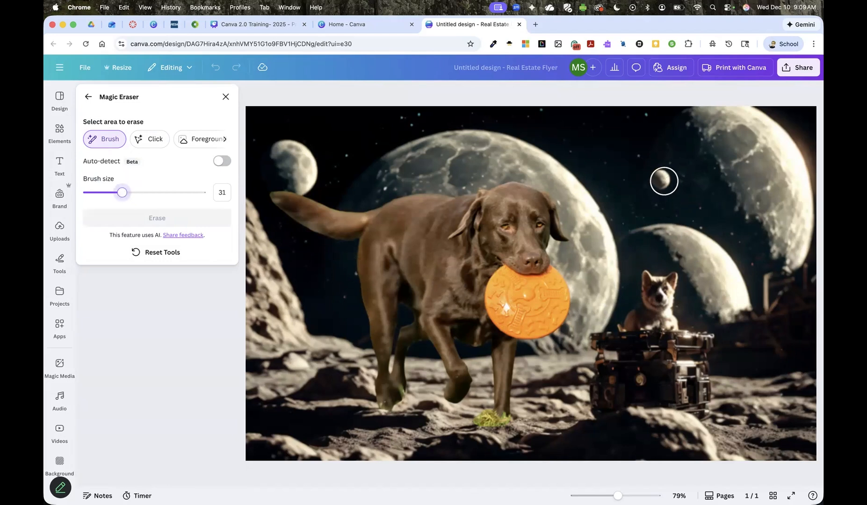
{"action": "left_click", "coordinate": [662, 180]}
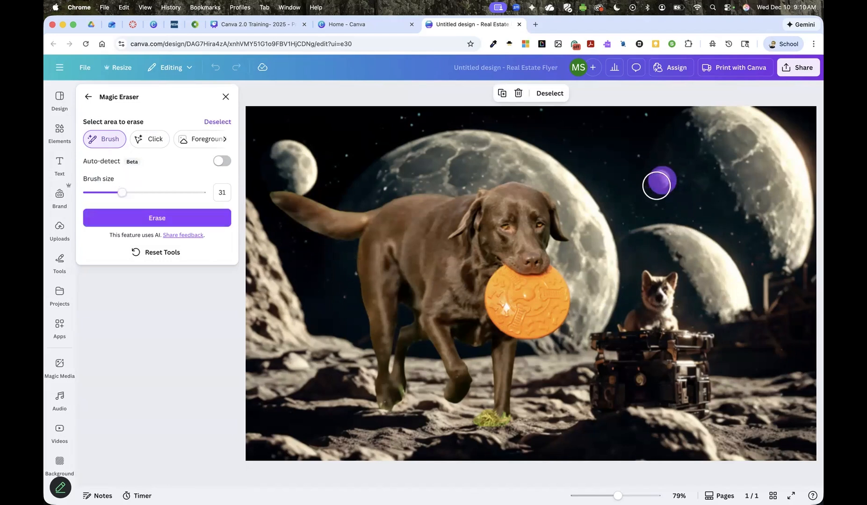
{"action": "left_click", "coordinate": [164, 217]}
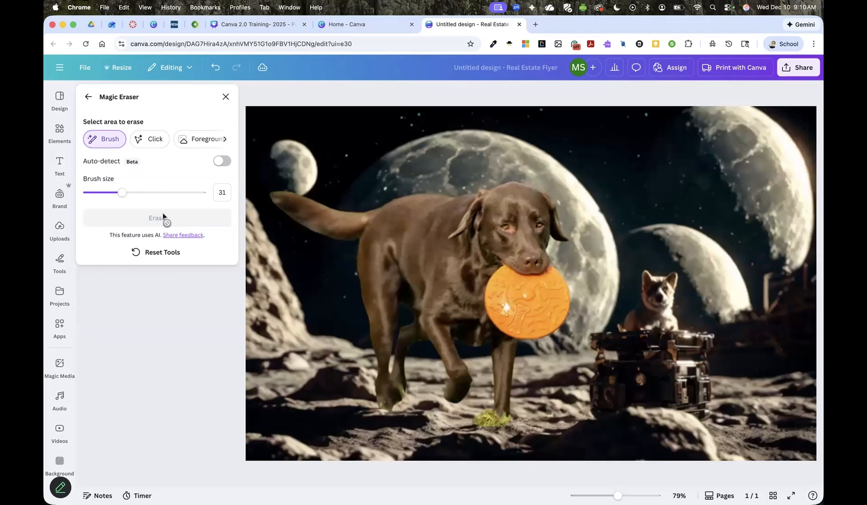
Erase the small animal on the crate using Magic Eraser's Click selection, and brush-erase the spot where it sat
{"action": "left_click", "coordinate": [146, 139]}
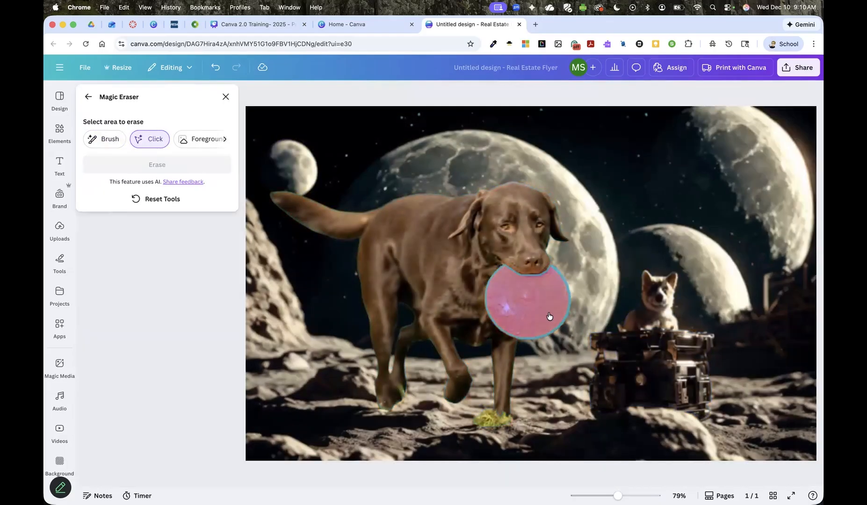
{"action": "left_click", "coordinate": [656, 300]}
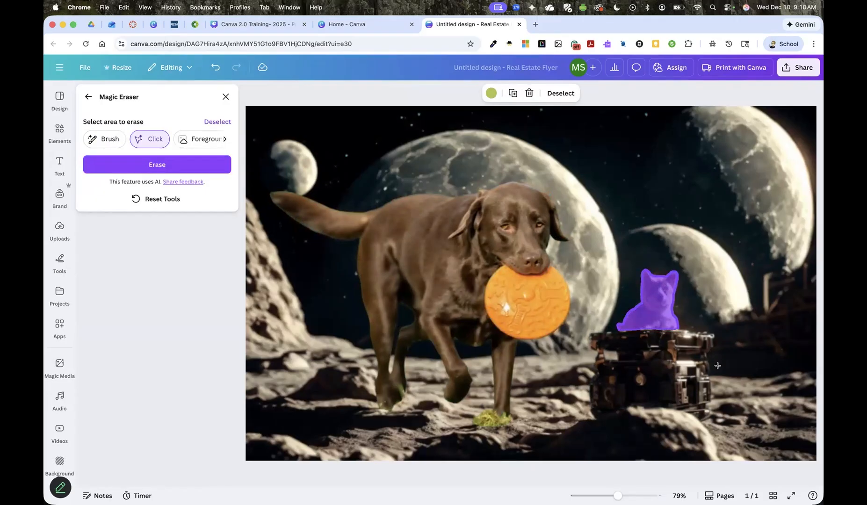
{"action": "left_click", "coordinate": [182, 167]}
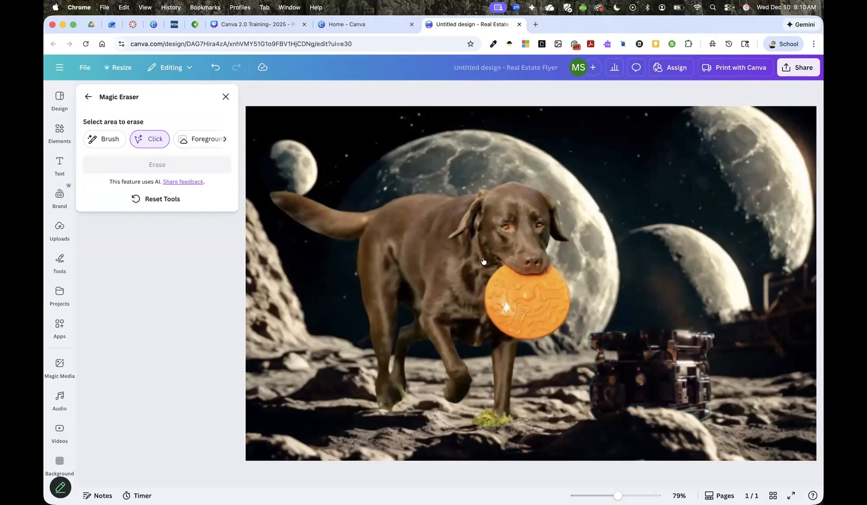
{"action": "left_click", "coordinate": [110, 141]}
{"action": "mouse_move", "coordinate": [660, 282]}
{"action": "left_mouse_down"}
{"action": "mouse_move", "coordinate": [680, 313]}
{"action": "mouse_move", "coordinate": [655, 286]}
{"action": "left_mouse_up"}
{"action": "left_click", "coordinate": [189, 220]}
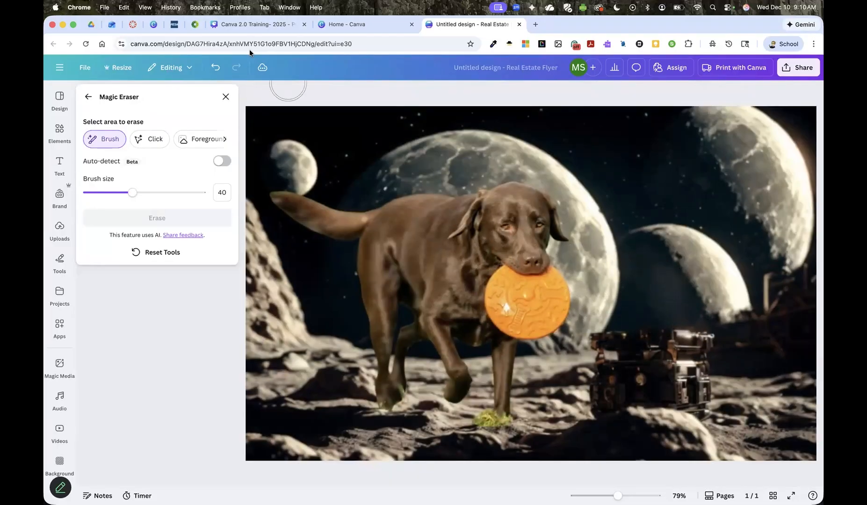
{"action": "left_click", "coordinate": [85, 97]}
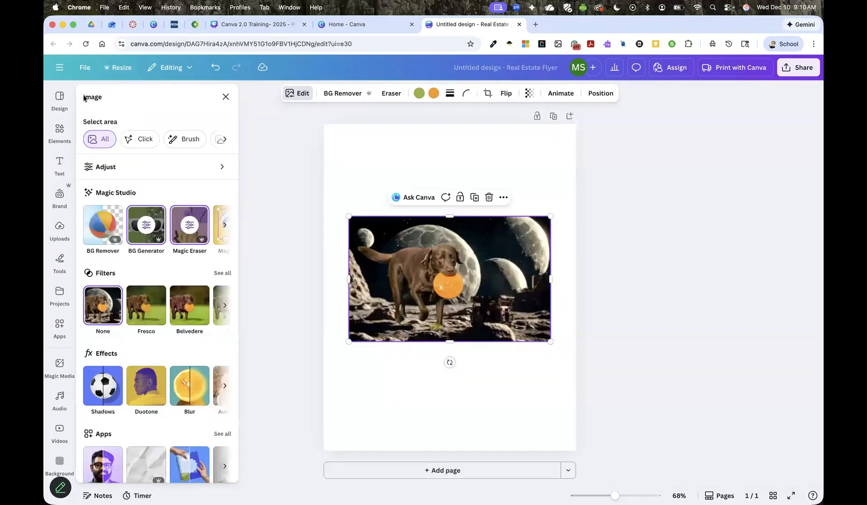
Separate the crate from the picture with Magic Grab and move it to the picture's lower-left corner, beside the dog's hind legs
{"action": "scroll", "coordinate": [174, 219], "scroll_direction": "right", "scroll_amount": 5}
{"action": "scroll", "coordinate": [174, 221], "scroll_direction": "right", "scroll_amount": 2}
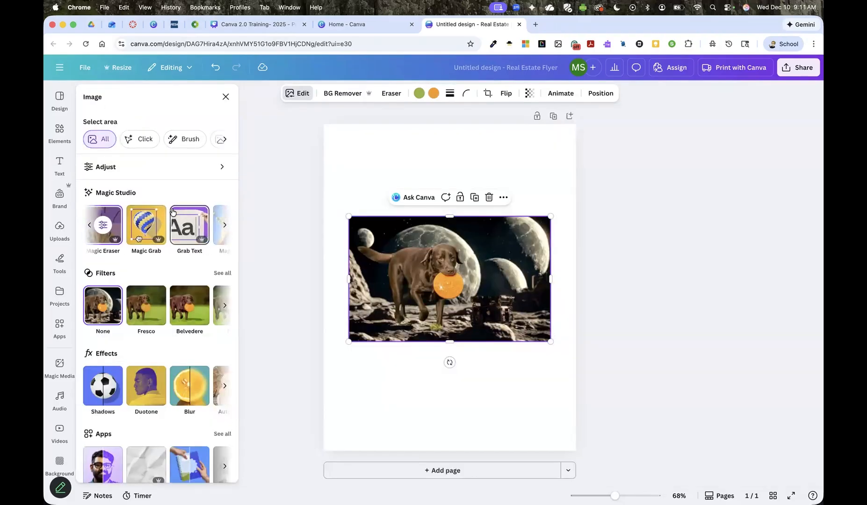
{"action": "left_click", "coordinate": [147, 226]}
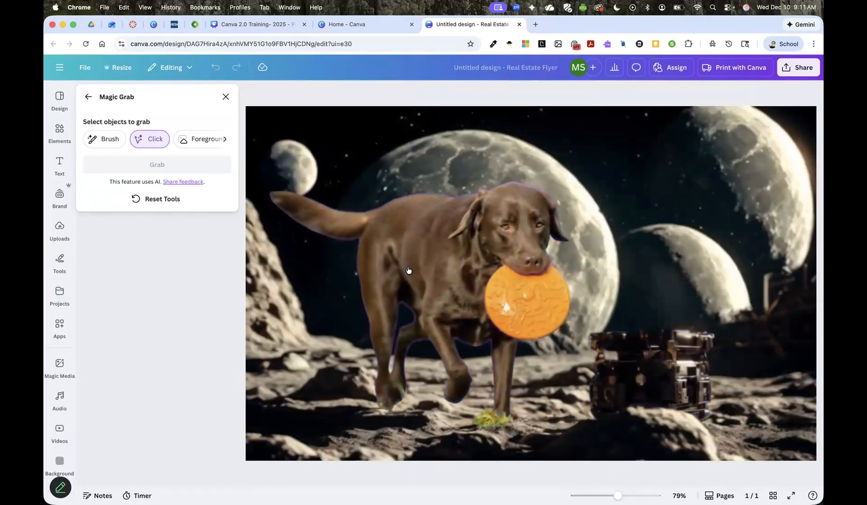
{"action": "left_click", "coordinate": [658, 365]}
{"action": "left_click", "coordinate": [154, 167]}
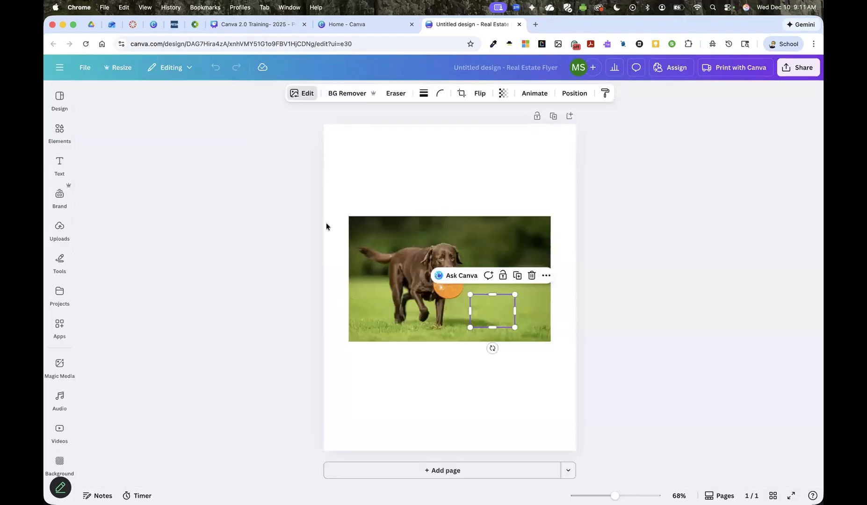
{"action": "left_click_drag", "start_coordinate": [488, 309], "coordinate": [375, 313]}
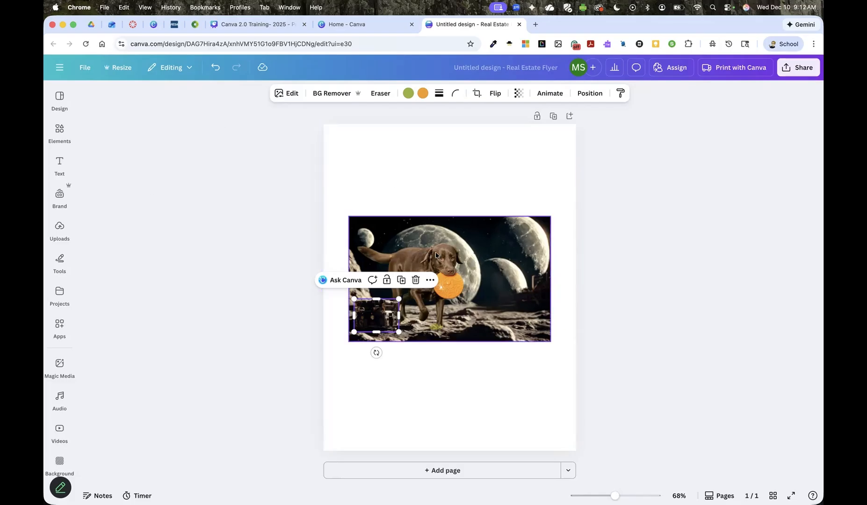
Delete the moon-background dog photo and the separated crate from the page
{"action": "left_click", "coordinate": [476, 258]}
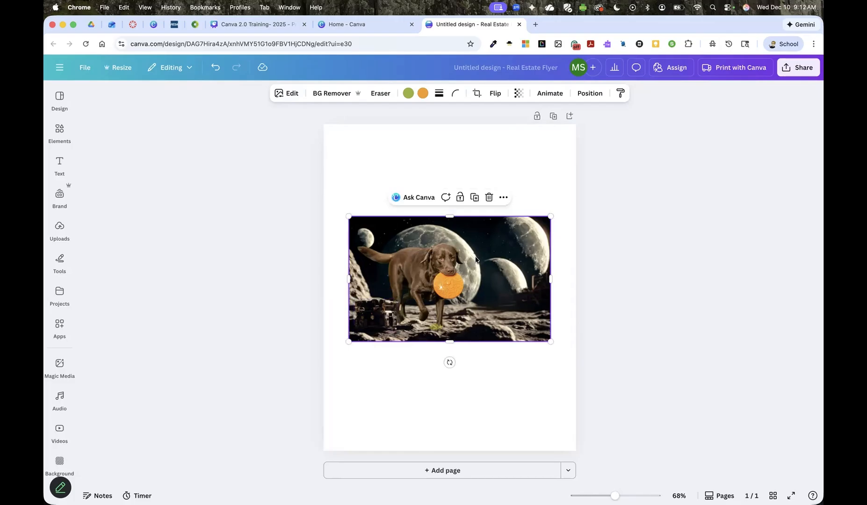
{"action": "key", "text": "Delete"}
{"action": "left_click", "coordinate": [374, 314]}
{"action": "key", "text": "Delete"}
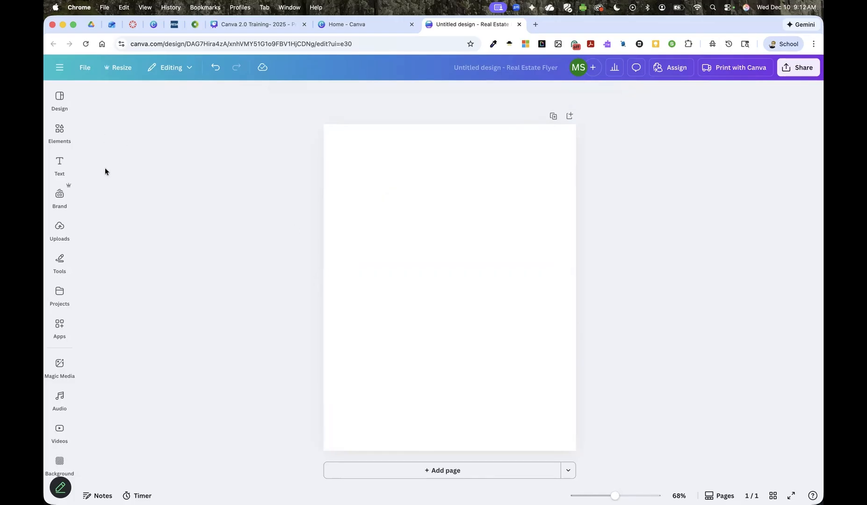
Search the photo elements for "billboard" and add the orange billboard photo with "Billboard" lettering to the page
{"action": "left_click", "coordinate": [62, 161]}
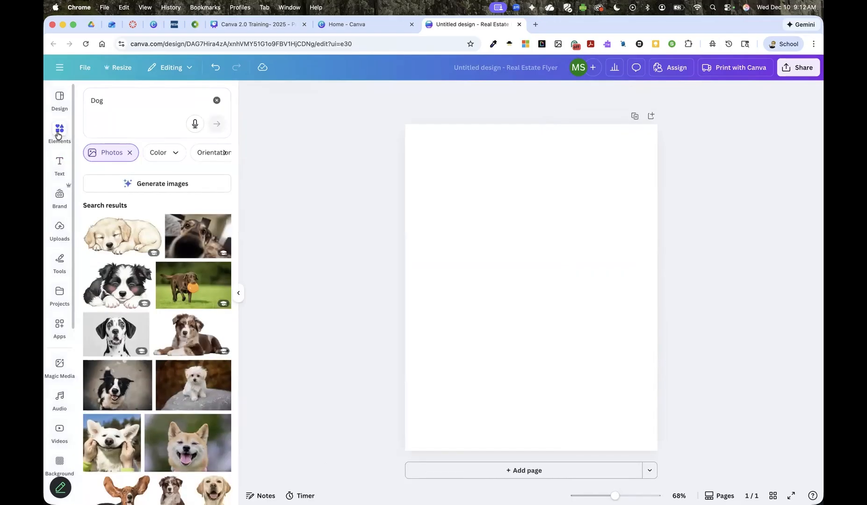
{"action": "left_click", "coordinate": [107, 96]}
{"action": "type", "text": "b"}
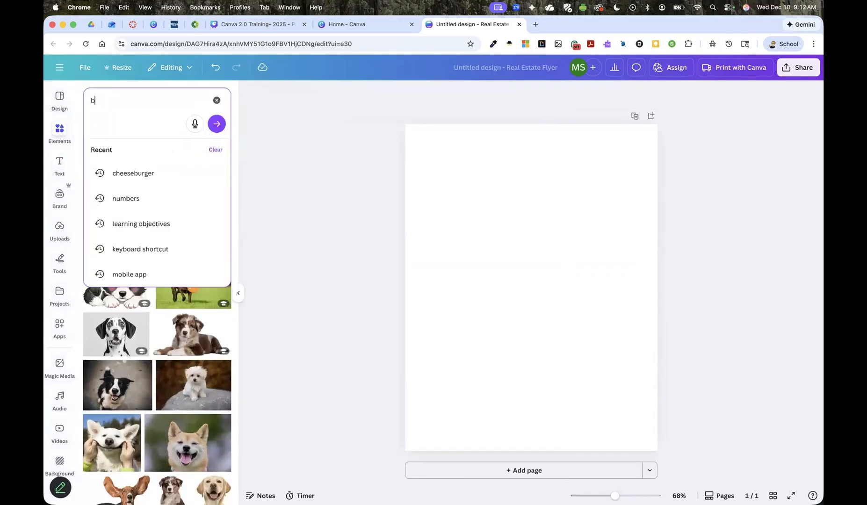
{"action": "type", "text": "illboard"}
{"action": "key", "text": "Return"}
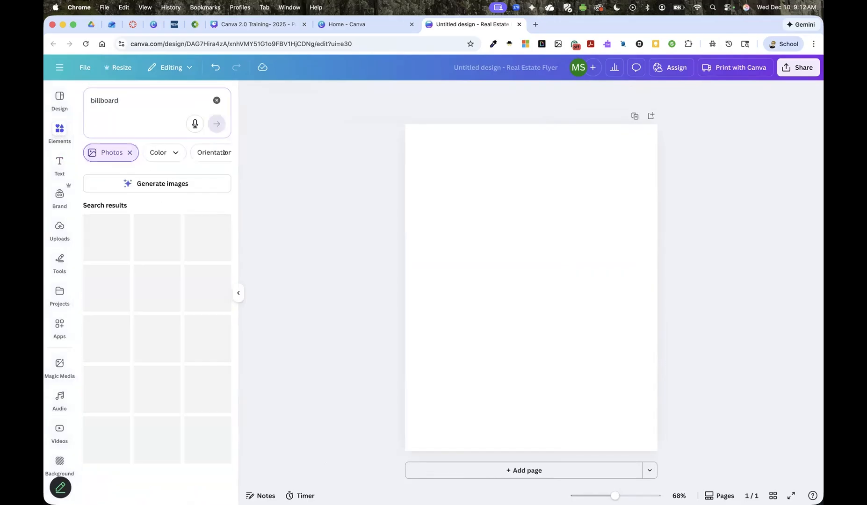
{"action": "scroll", "coordinate": [147, 353], "scroll_direction": "down", "scroll_amount": 10}
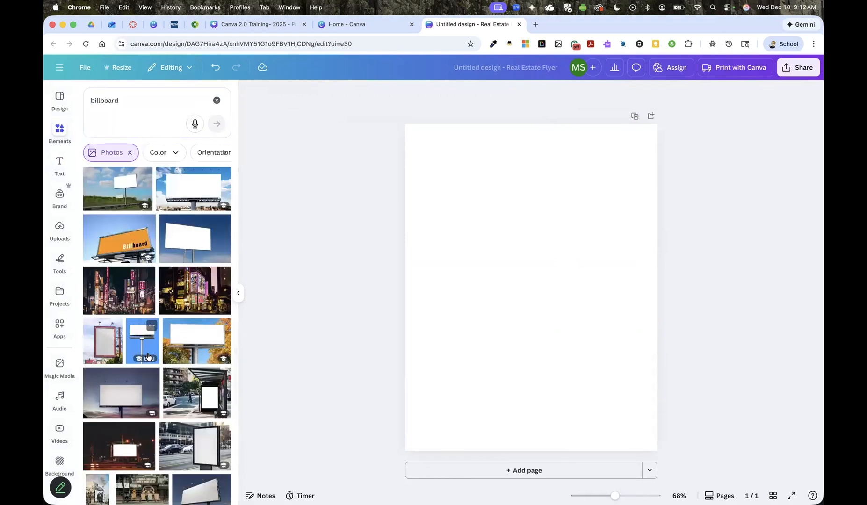
{"action": "scroll", "coordinate": [147, 356], "scroll_direction": "down", "scroll_amount": 1}
{"action": "scroll", "coordinate": [122, 328], "scroll_direction": "up", "scroll_amount": 3}
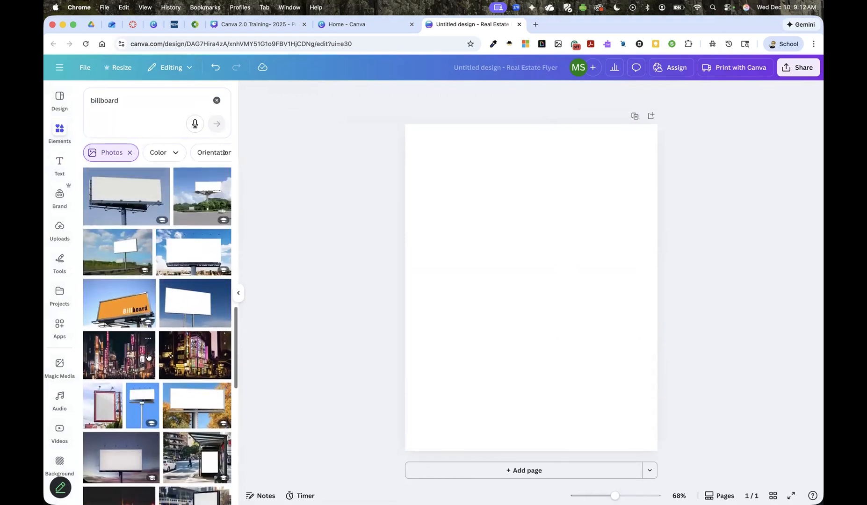
{"action": "left_click", "coordinate": [111, 319]}
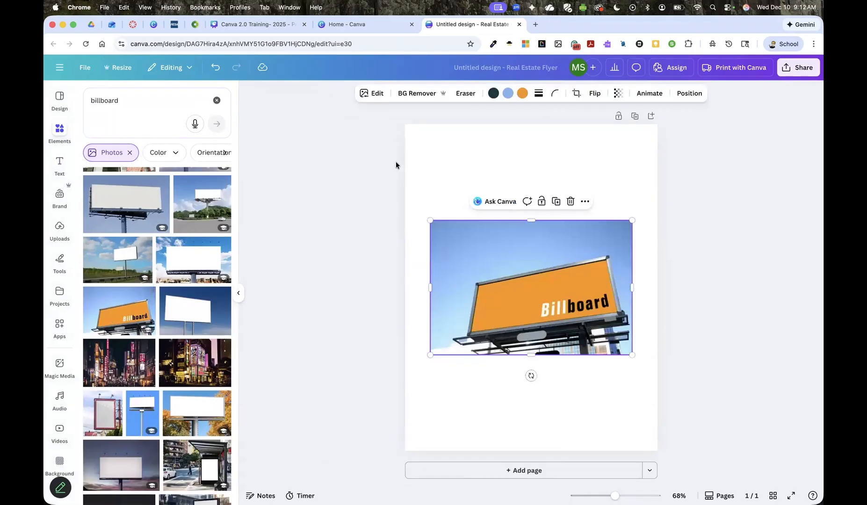
Enlarge the billboard photo to nearly the full page width and close the elements list
{"action": "left_click_drag", "start_coordinate": [429, 218], "coordinate": [420, 205]}
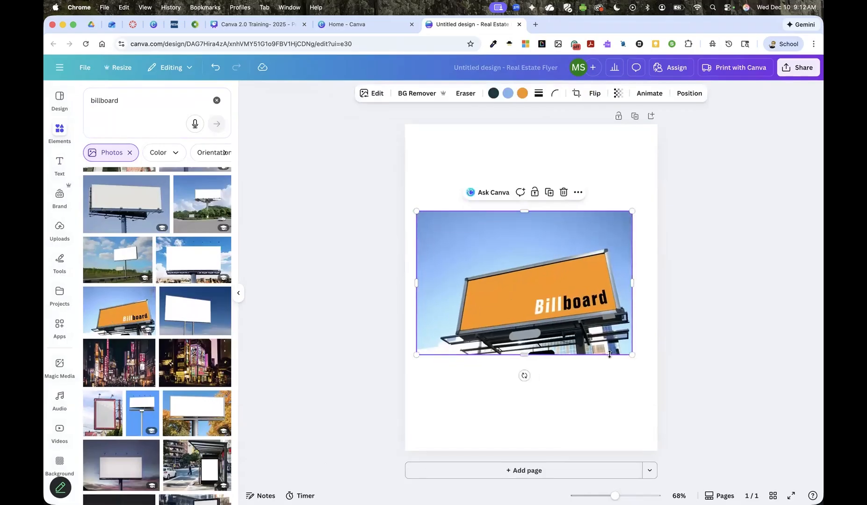
{"action": "left_click_drag", "start_coordinate": [631, 355], "coordinate": [626, 359]}
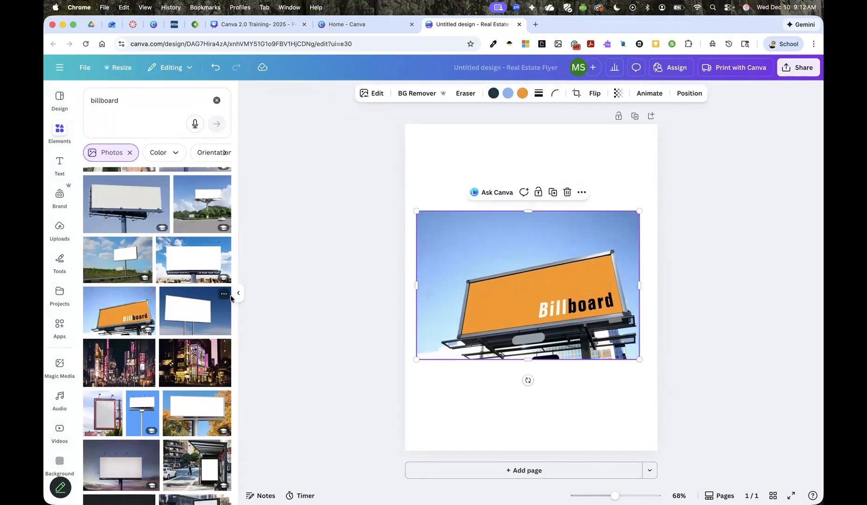
{"action": "left_click", "coordinate": [239, 293]}
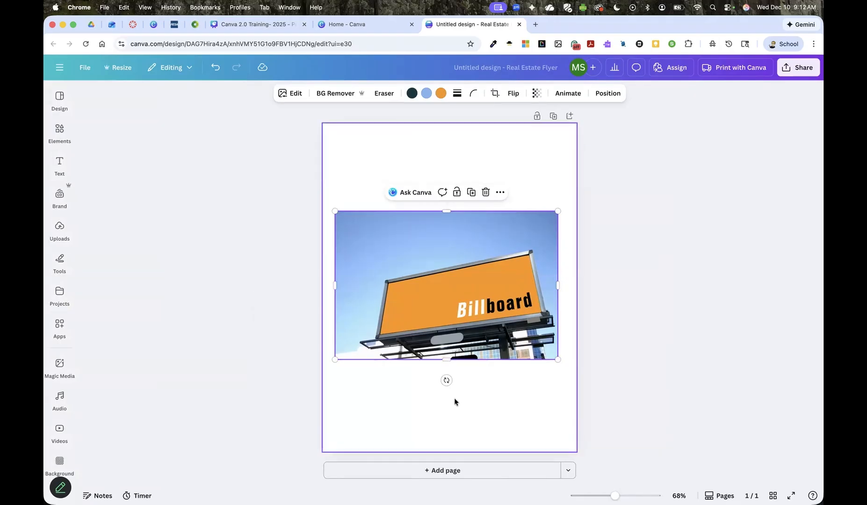
Extract the "Billboard" lettering from the photo as editable text with Grab Text
{"action": "left_click", "coordinate": [295, 94]}
{"action": "scroll", "coordinate": [191, 229], "scroll_direction": "right", "scroll_amount": 5}
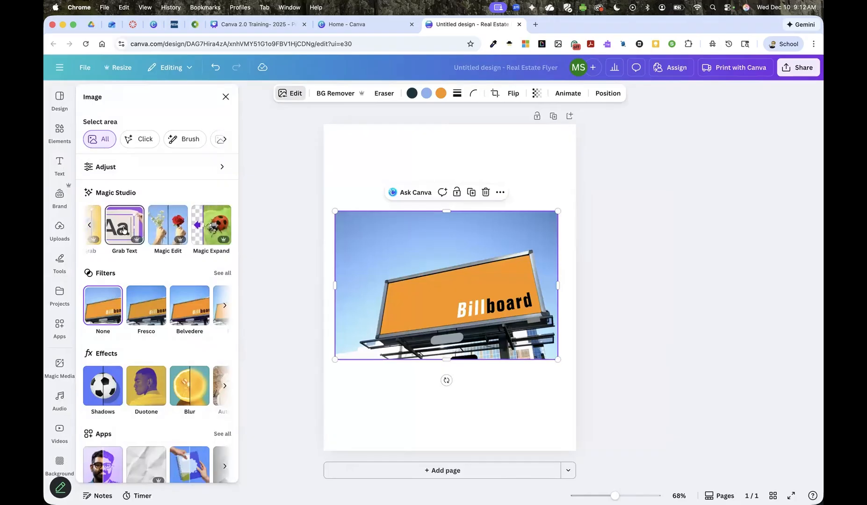
{"action": "left_click", "coordinate": [123, 230]}
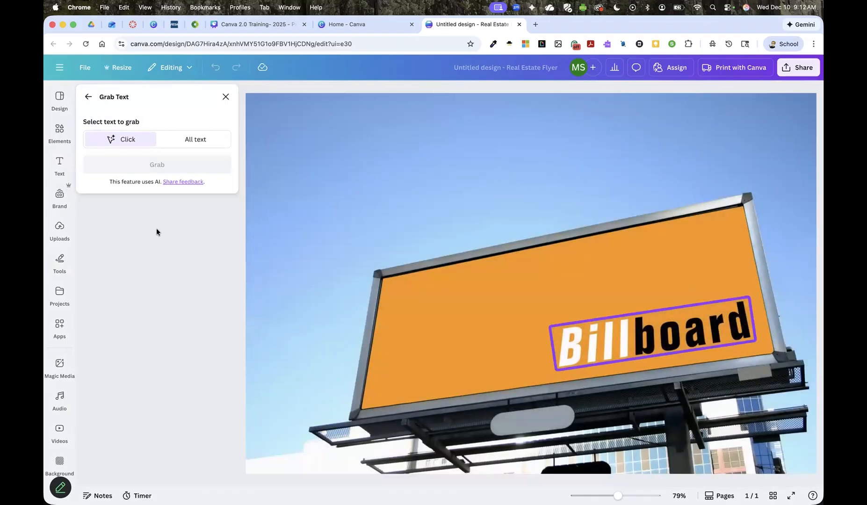
{"action": "left_click", "coordinate": [599, 338]}
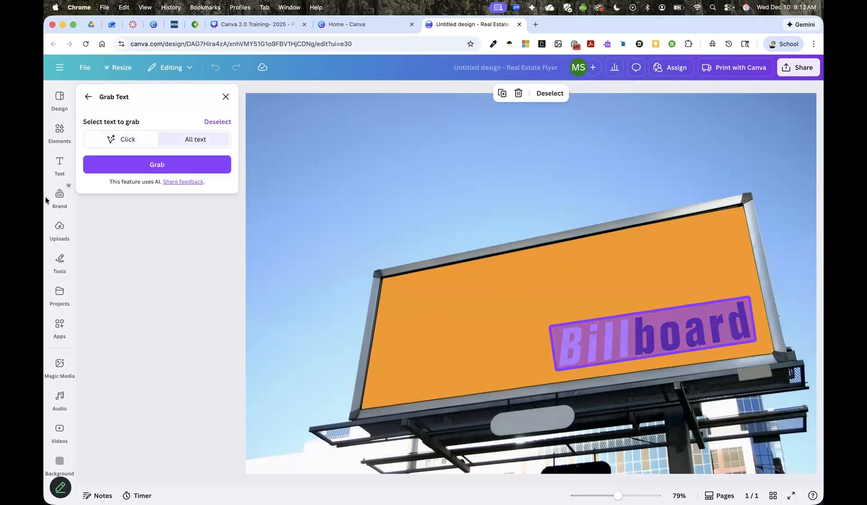
{"action": "left_click", "coordinate": [151, 164]}
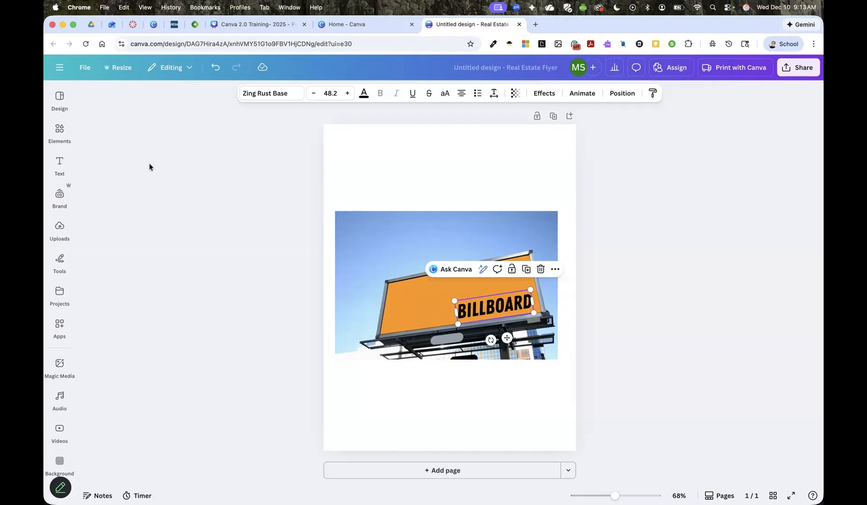
Look through the fonts available for the grabbed text
{"action": "left_click", "coordinate": [266, 93]}
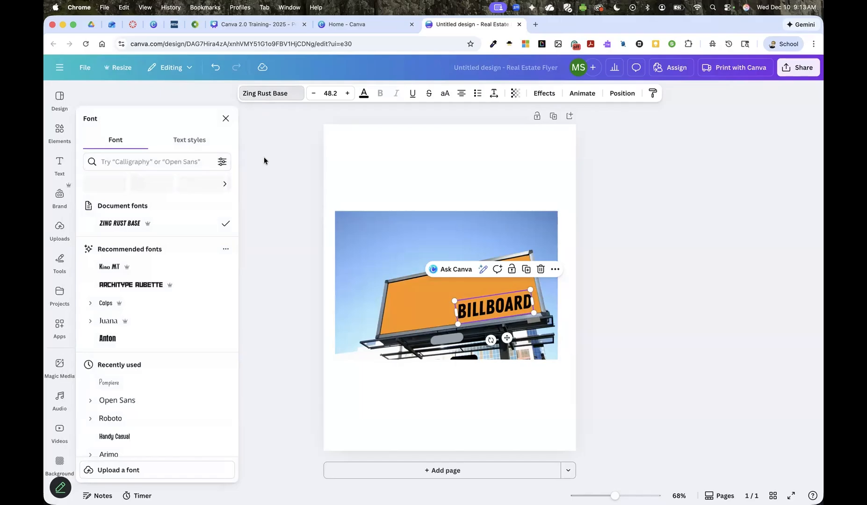
{"action": "scroll", "coordinate": [143, 293], "scroll_direction": "down", "scroll_amount": 15}
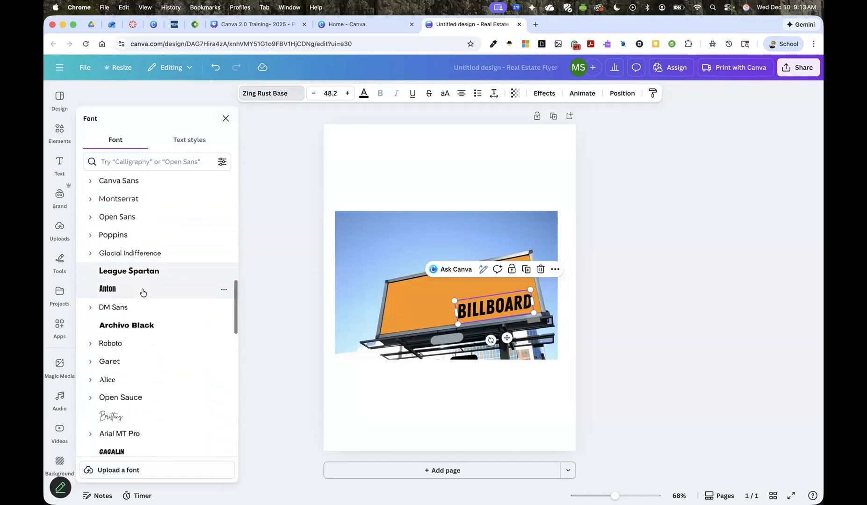
{"action": "scroll", "coordinate": [143, 292], "scroll_direction": "down", "scroll_amount": 15}
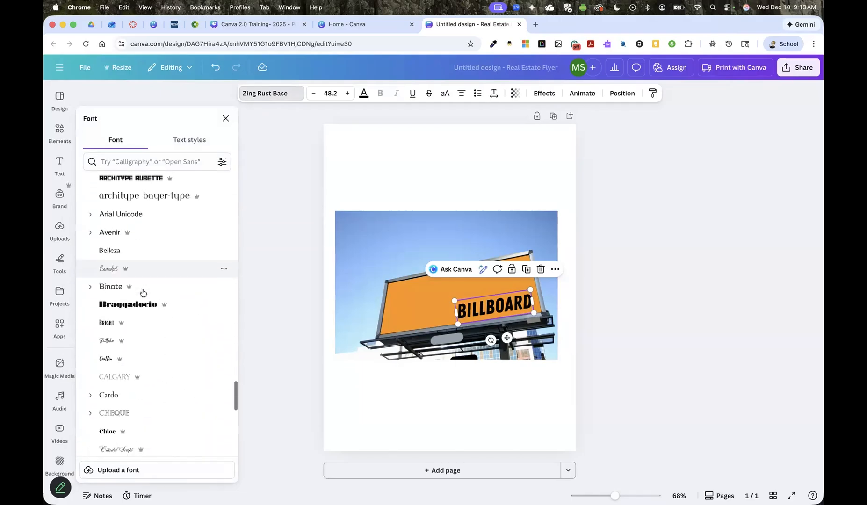
{"action": "scroll", "coordinate": [143, 293], "scroll_direction": "down", "scroll_amount": 20}
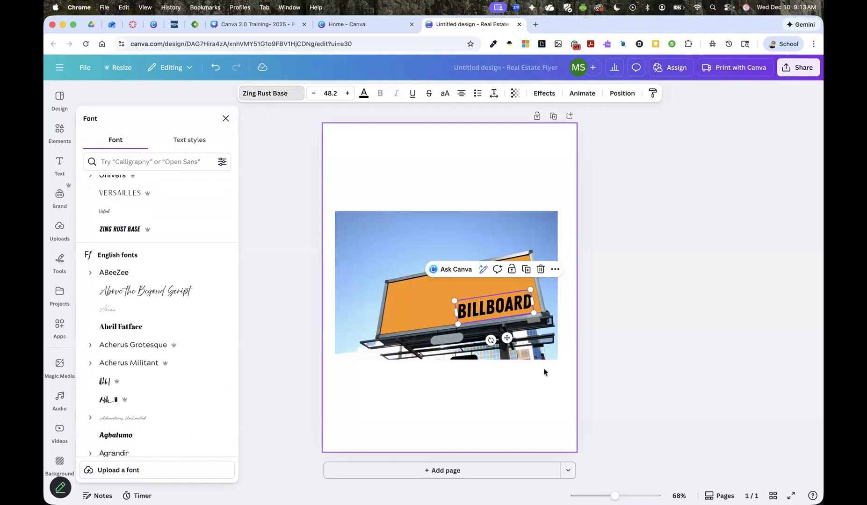
Replace the grabbed text with the presenter's first name in possessive form followed by BILLBOARD
{"action": "double_click", "coordinate": [492, 308]}
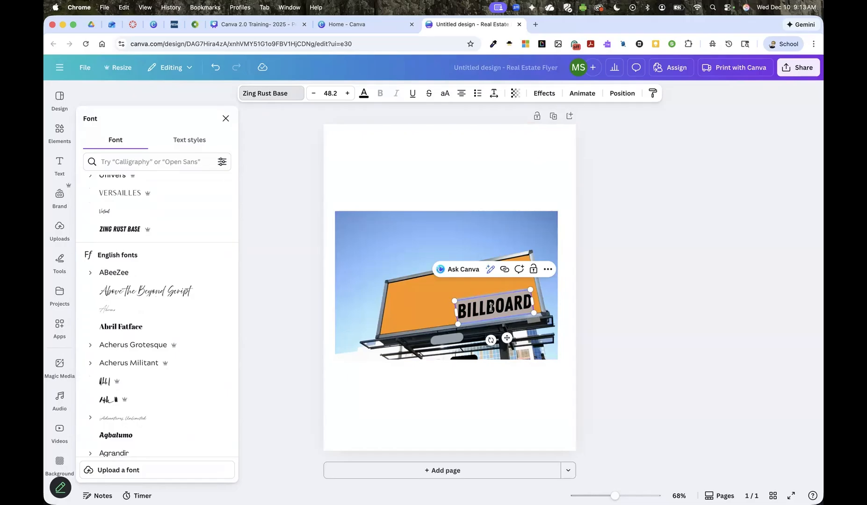
{"action": "type", "text": "MATT'S BI"}
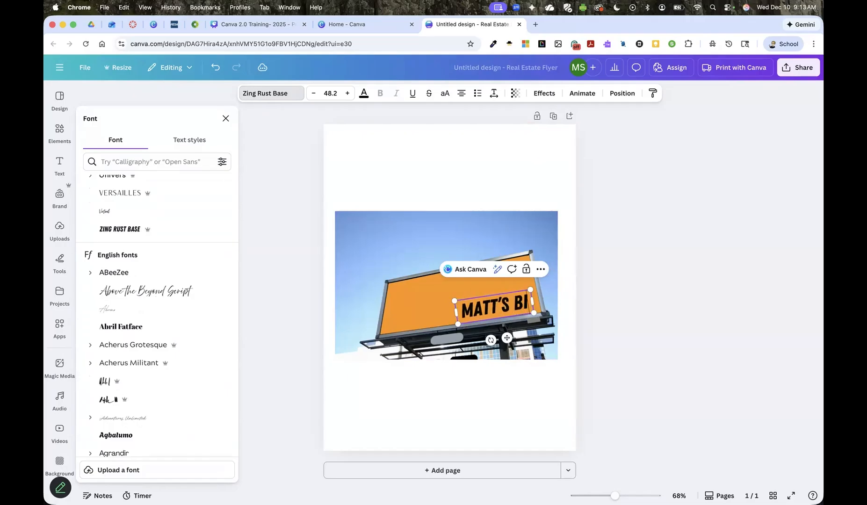
{"action": "type", "text": "LLBOARD"}
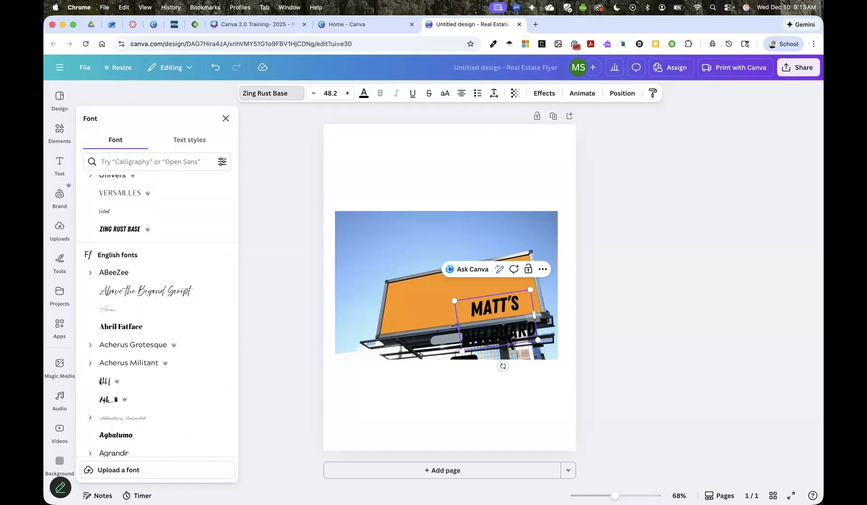
Widen the text box so the wording fits on one line, and move it up to the middle of the orange panel
{"action": "left_click_drag", "start_coordinate": [458, 325], "coordinate": [386, 323]}
{"action": "left_click", "coordinate": [613, 268]}
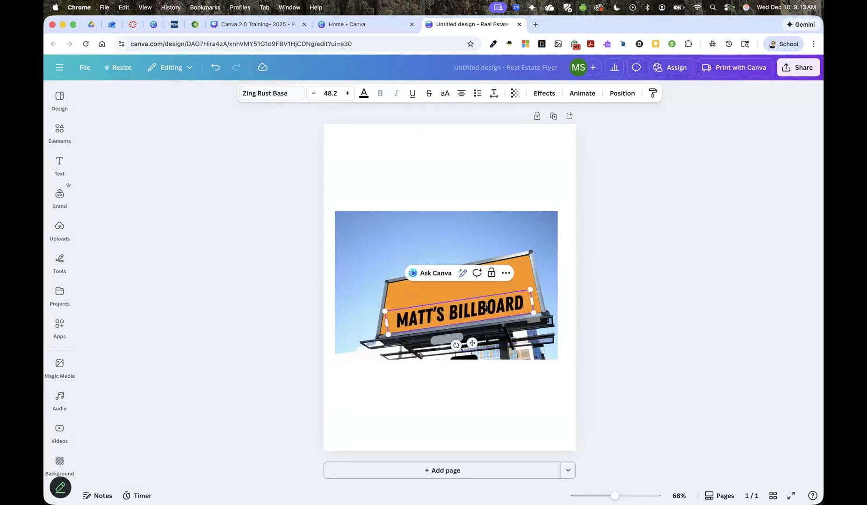
{"action": "left_click_drag", "start_coordinate": [471, 341], "coordinate": [469, 330]}
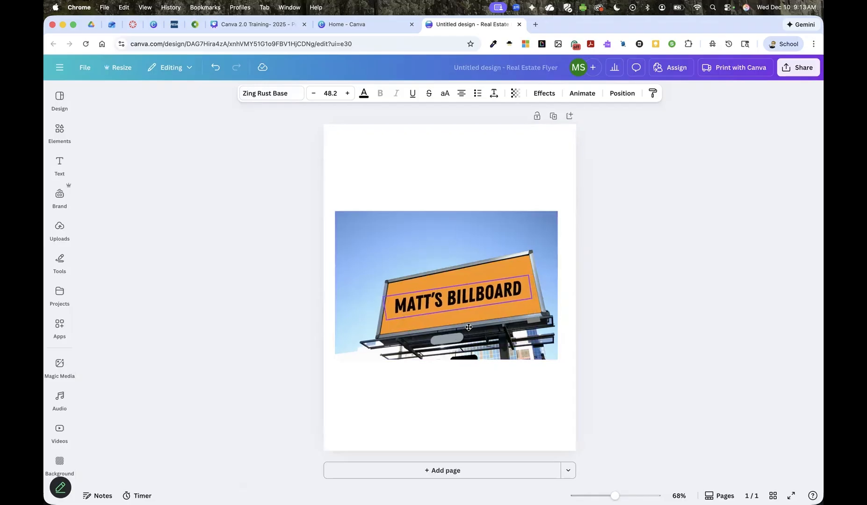
{"action": "left_click", "coordinate": [703, 308]}
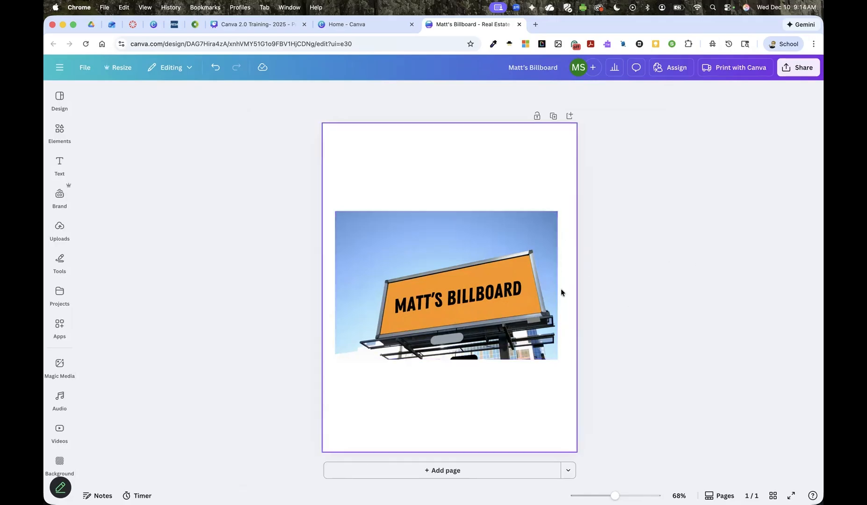
Color the first word of the billboard text white
{"action": "left_click", "coordinate": [420, 309]}
{"action": "left_click", "coordinate": [418, 304]}
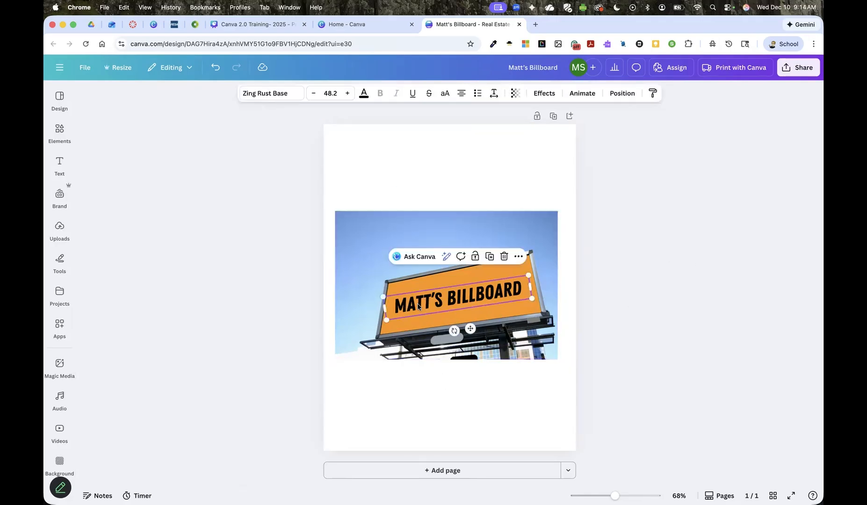
{"action": "double_click", "coordinate": [439, 302]}
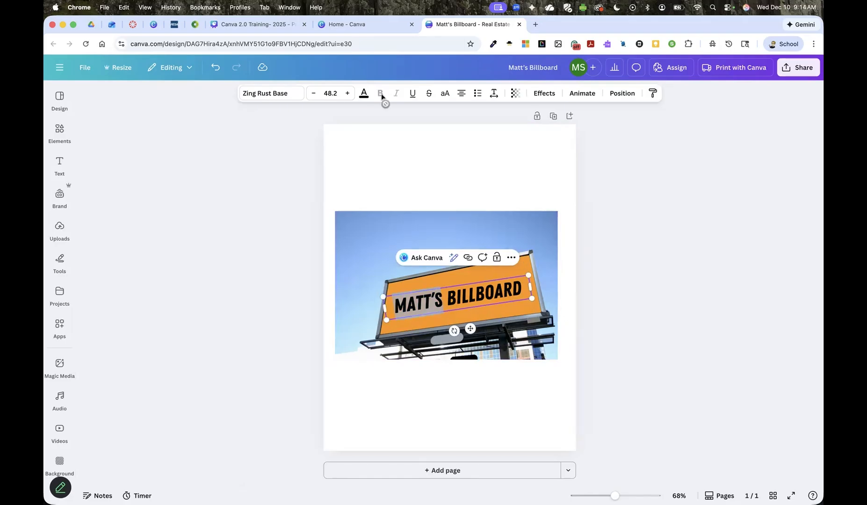
{"action": "left_click", "coordinate": [364, 93]}
{"action": "left_click", "coordinate": [135, 186]}
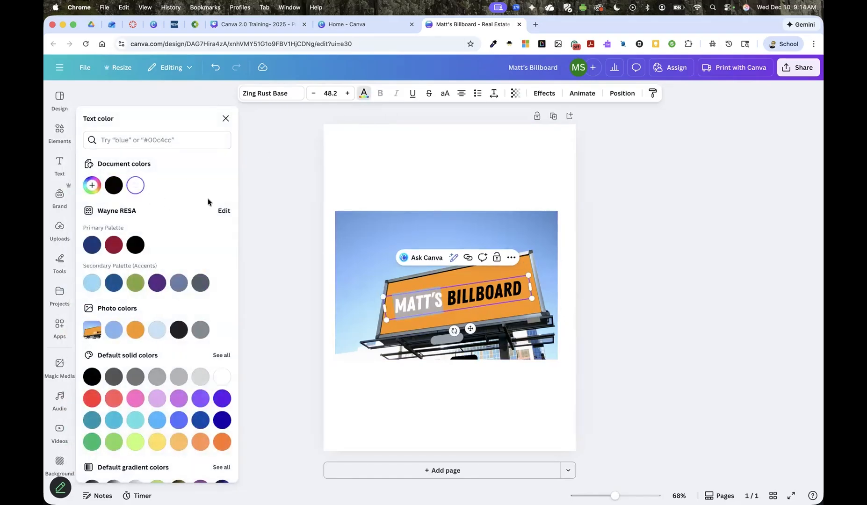
Replace the light blue of the photo's sky with the dark blue from the Wayne RESA secondary palette
{"action": "left_click", "coordinate": [445, 233]}
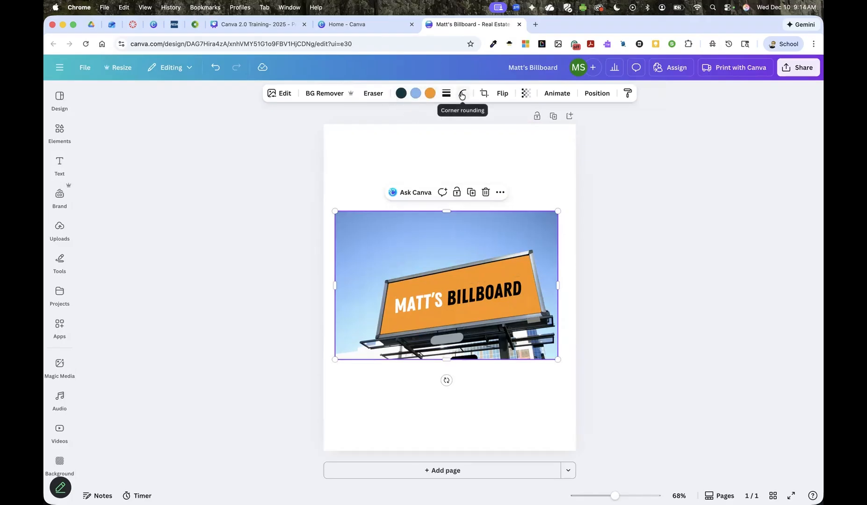
{"action": "left_click", "coordinate": [414, 94]}
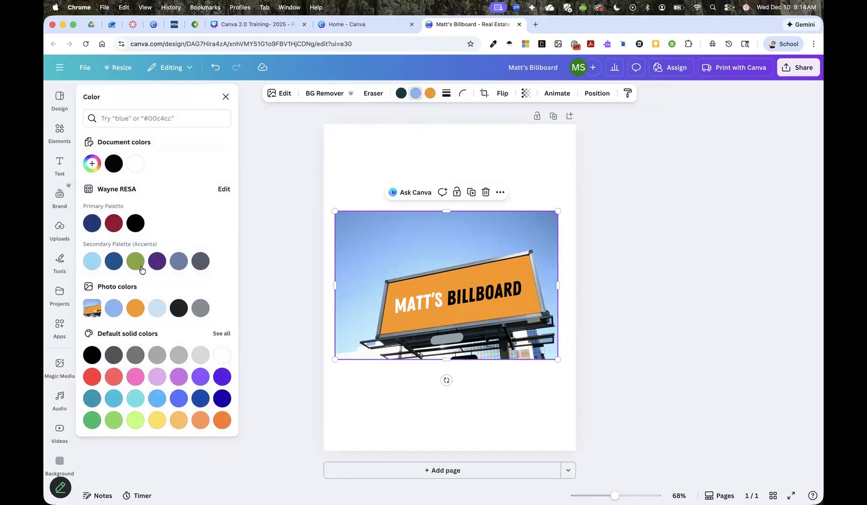
{"action": "left_click", "coordinate": [110, 262]}
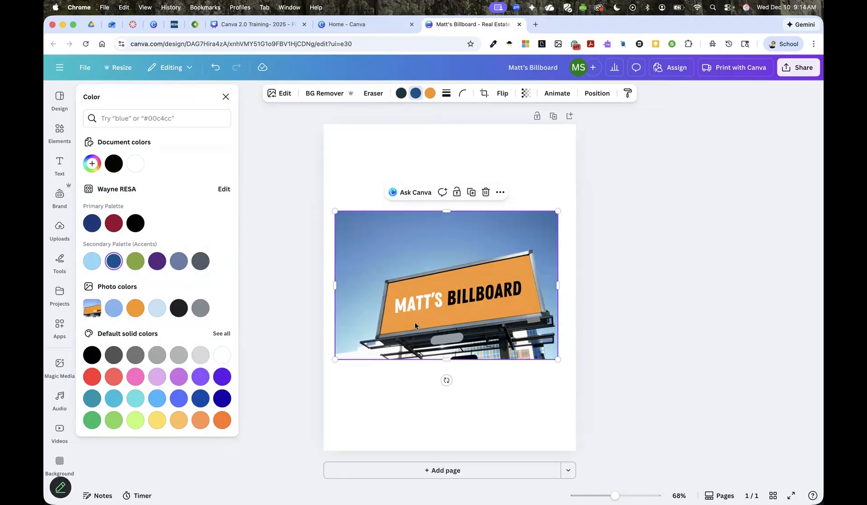
Replace the orange of the billboard panel with the navy blue from the Wayne RESA primary palette
{"action": "left_click", "coordinate": [434, 94]}
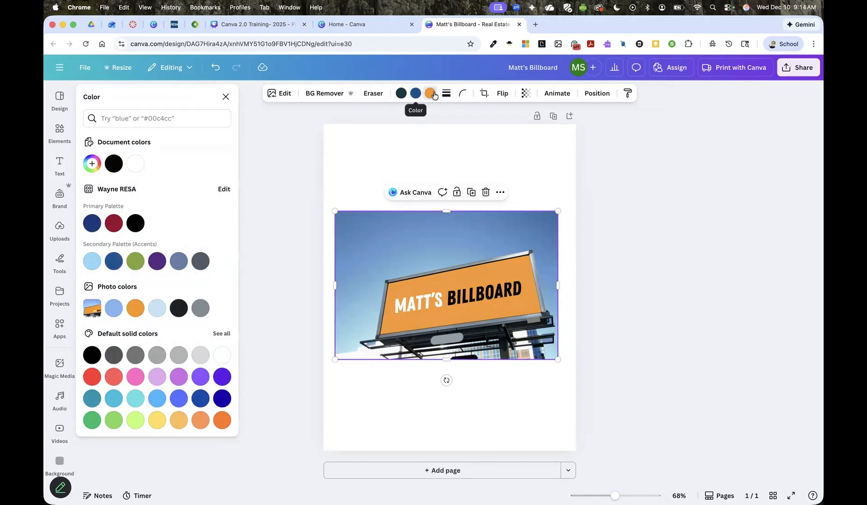
{"action": "left_click", "coordinate": [91, 227]}
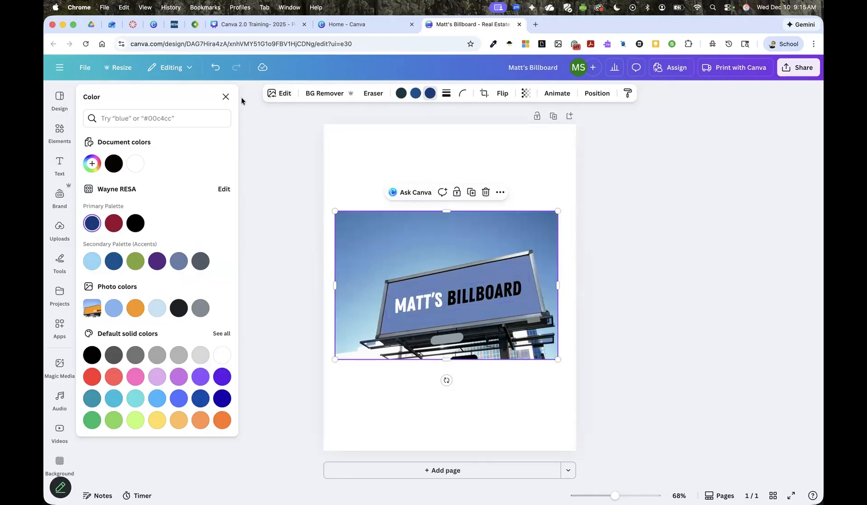
{"action": "left_click", "coordinate": [225, 98]}
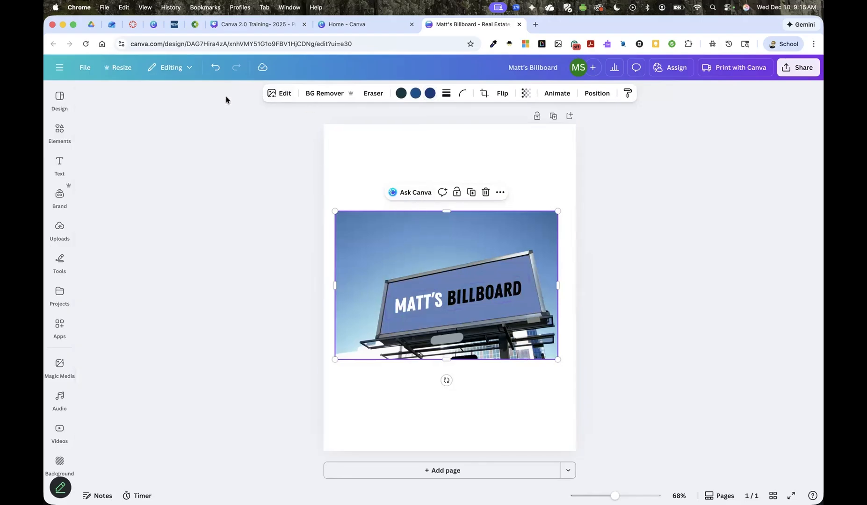
Delete the billboard photo and its leftover text from the page
{"action": "left_click", "coordinate": [277, 94]}
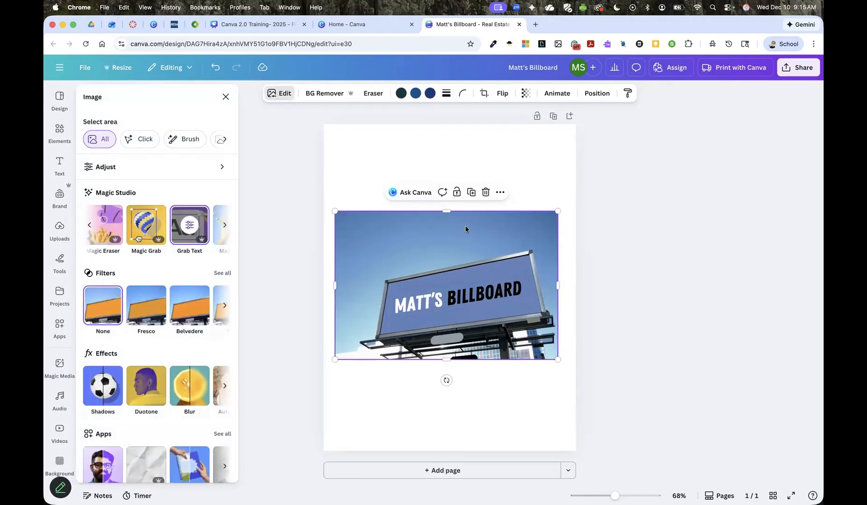
{"action": "left_click", "coordinate": [61, 133]}
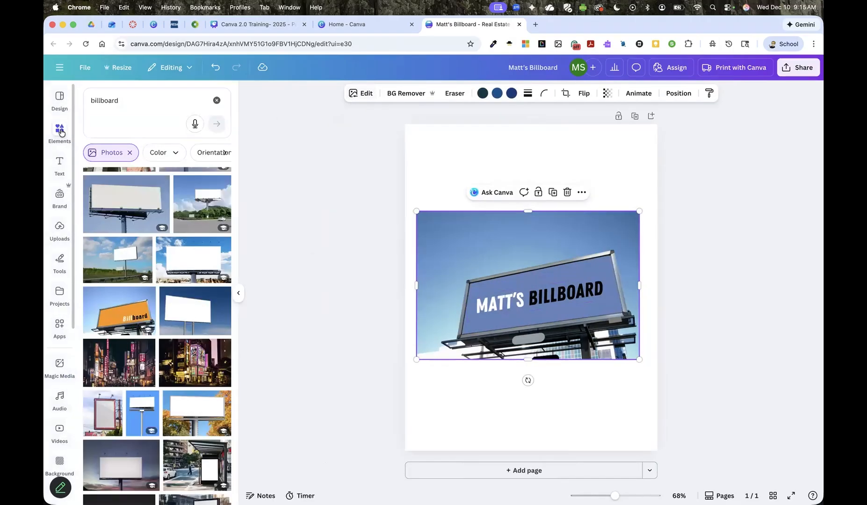
{"action": "key", "text": "Delete"}
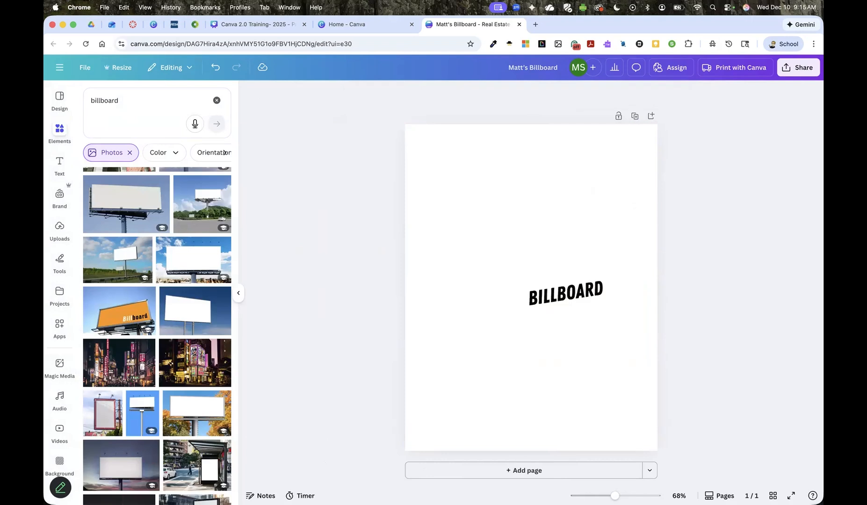
{"action": "left_click", "coordinate": [569, 291]}
{"action": "key", "text": "Delete"}
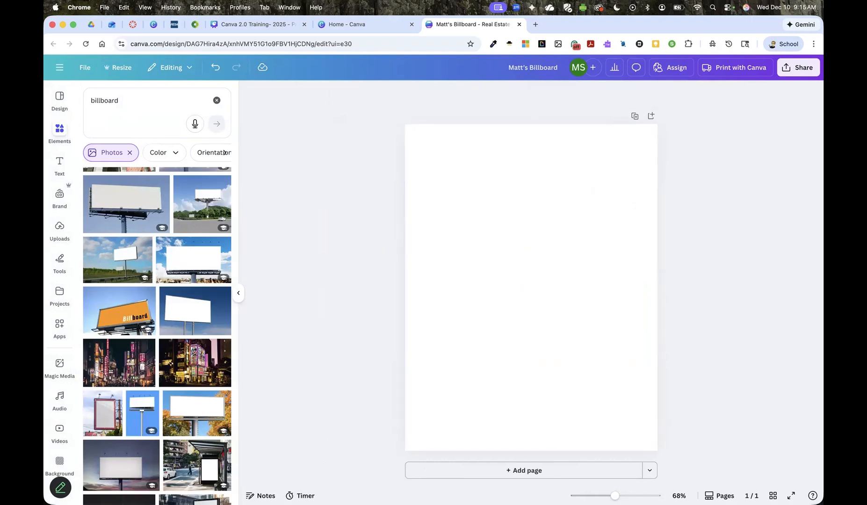
Search the photos for "dog" and add the brown dog carrying an orange disc, enlarged to nearly the page width
{"action": "left_click", "coordinate": [100, 102]}
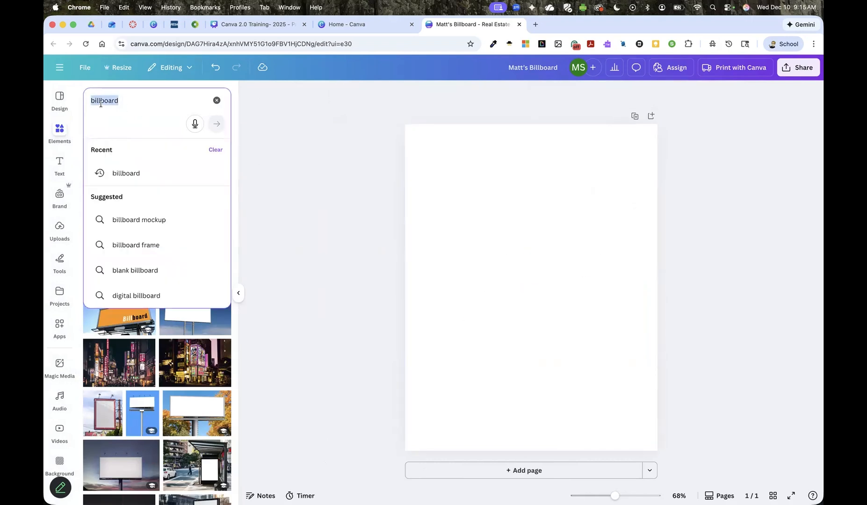
{"action": "type", "text": "dog"}
{"action": "key", "text": "Return"}
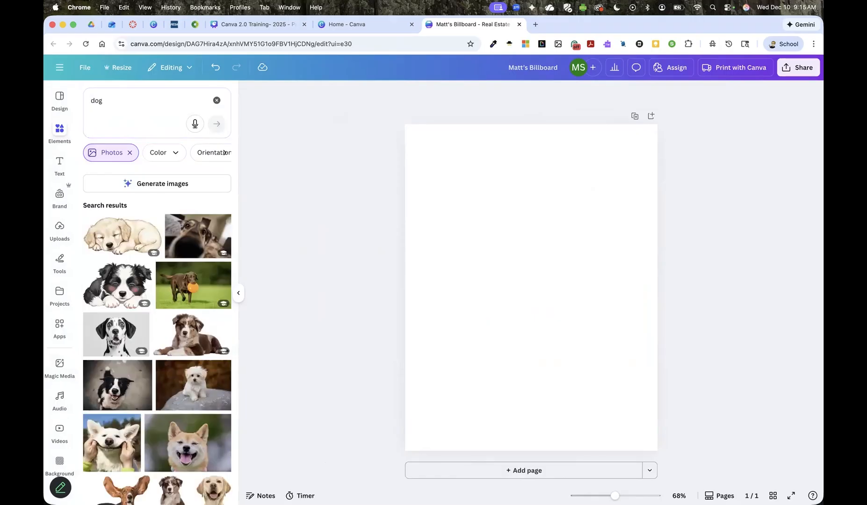
{"action": "left_click", "coordinate": [193, 286]}
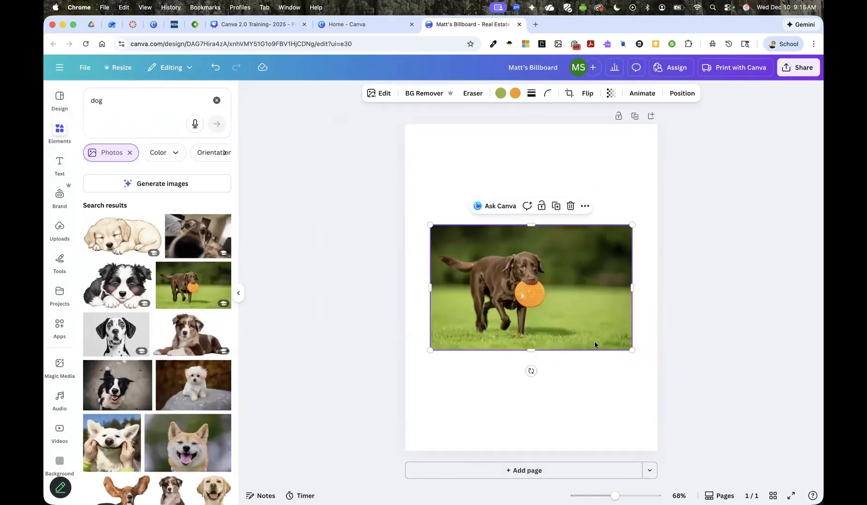
{"action": "left_click_drag", "start_coordinate": [632, 351], "coordinate": [643, 357]}
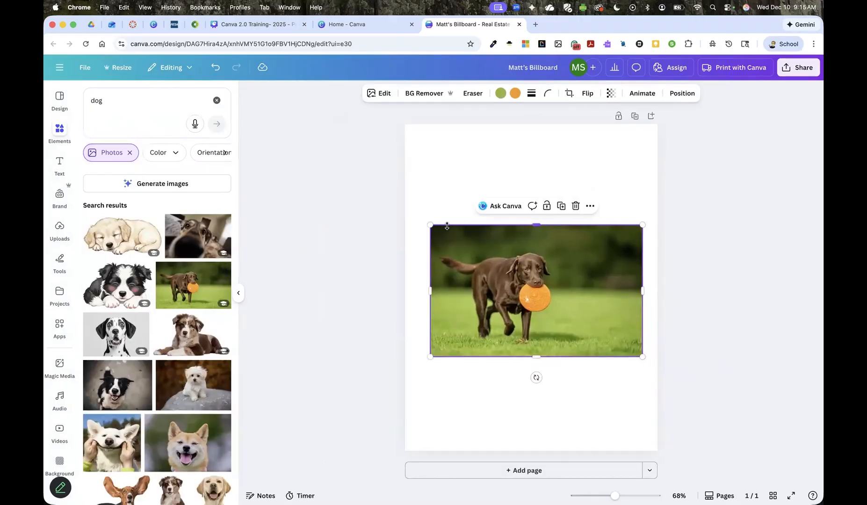
{"action": "left_click_drag", "start_coordinate": [430, 225], "coordinate": [422, 219]}
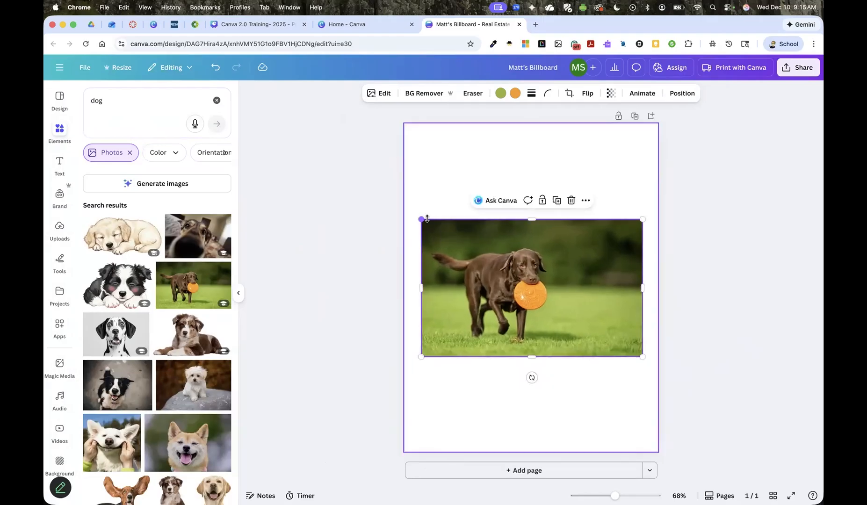
Use Magic Edit to replace the orange disc in the dog's mouth with a "red ball", choosing the second generated version
{"action": "left_click", "coordinate": [383, 93]}
{"action": "scroll", "coordinate": [174, 229], "scroll_direction": "right", "scroll_amount": 5}
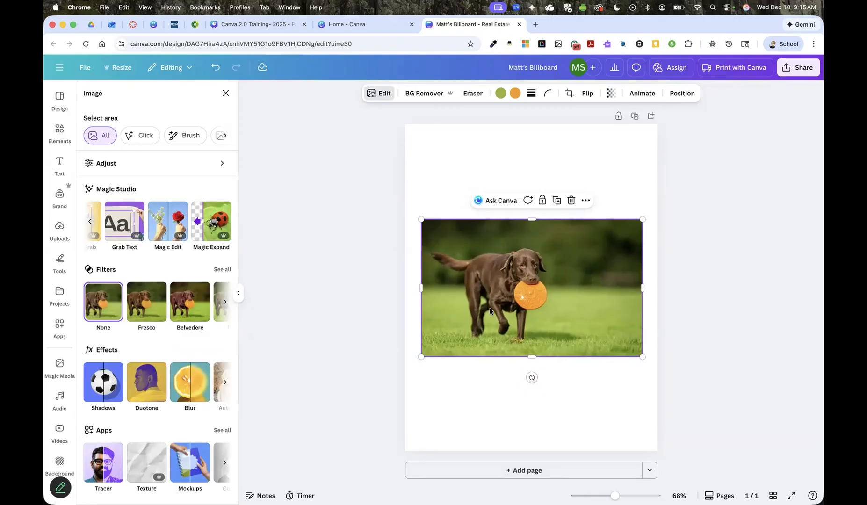
{"action": "left_click", "coordinate": [175, 229]}
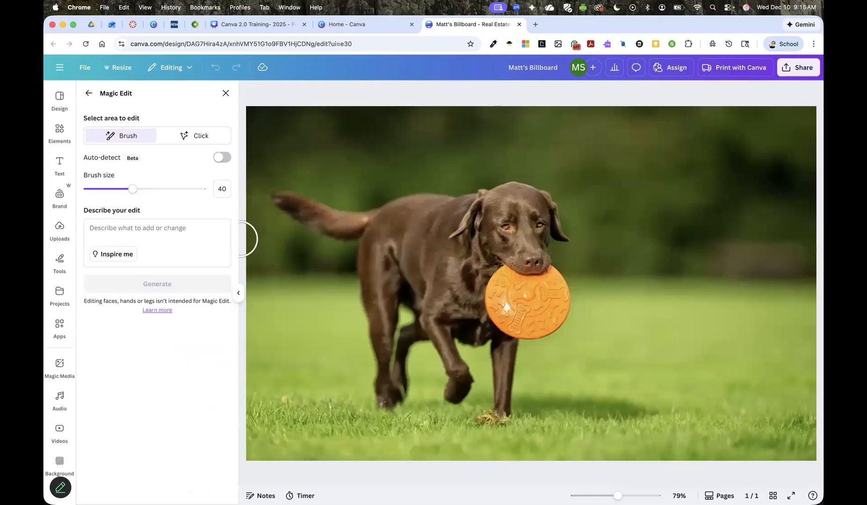
{"action": "left_click", "coordinate": [194, 136]}
{"action": "left_click", "coordinate": [515, 298]}
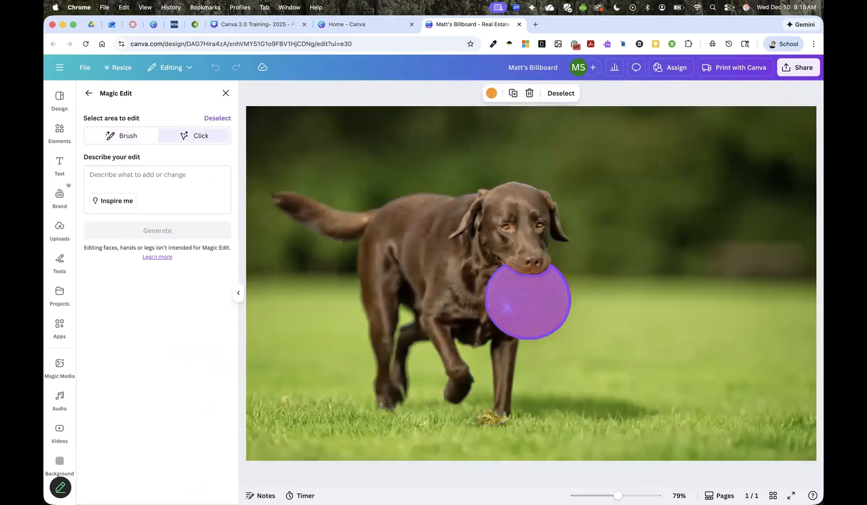
{"action": "left_click", "coordinate": [140, 178]}
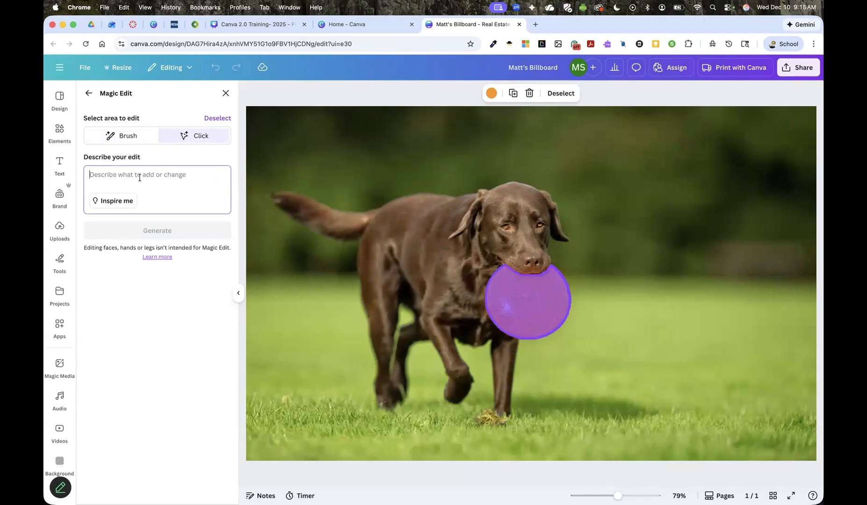
{"action": "type", "text": "red ball"}
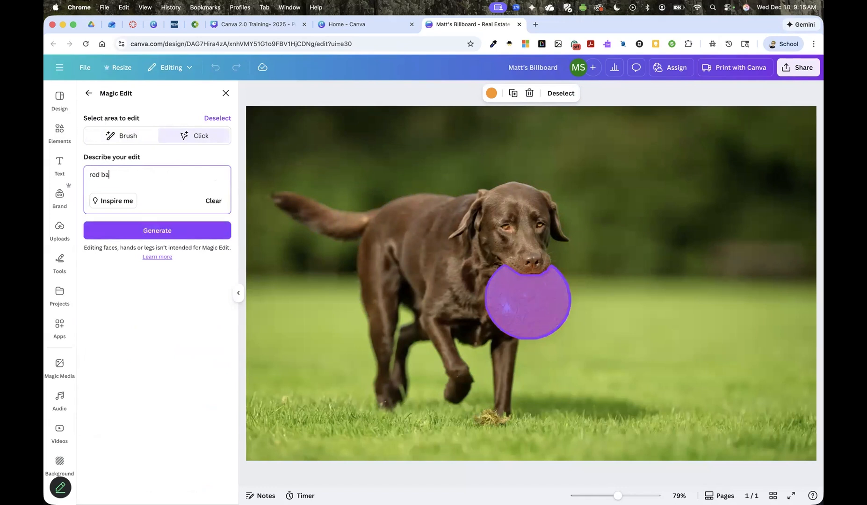
{"action": "left_click", "coordinate": [156, 234]}
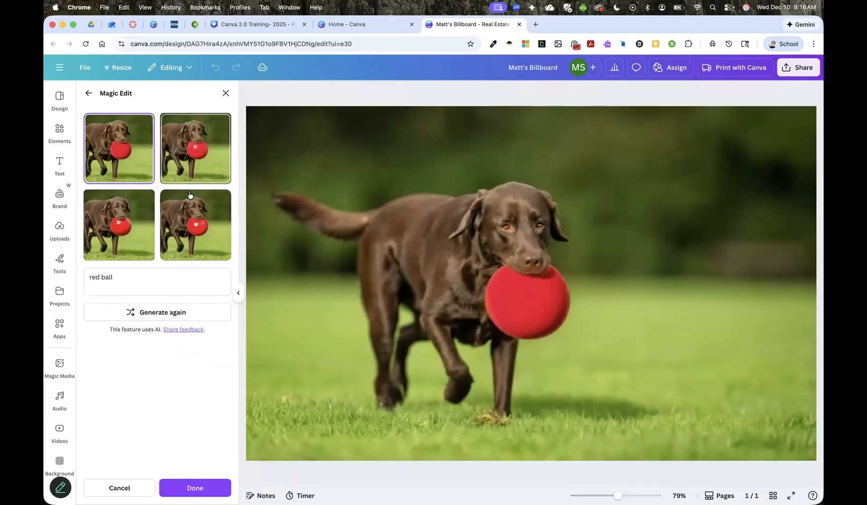
{"action": "left_click", "coordinate": [200, 134]}
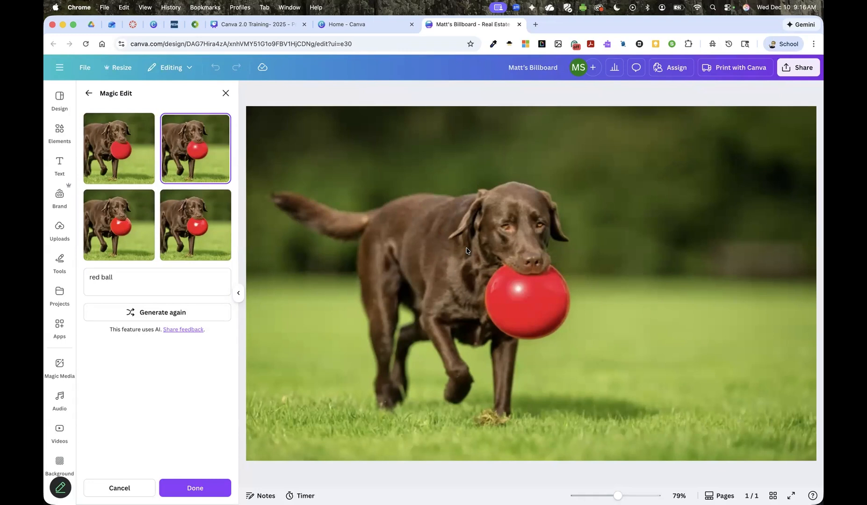
{"action": "left_click", "coordinate": [240, 294]}
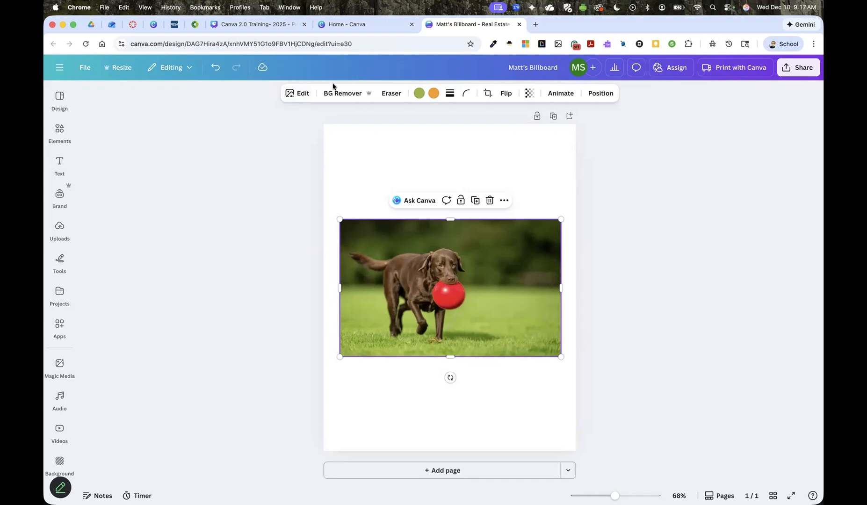
Brush the Blur effect over the dog's head with brush size 38 and intensity 25
{"action": "left_click", "coordinate": [301, 95]}
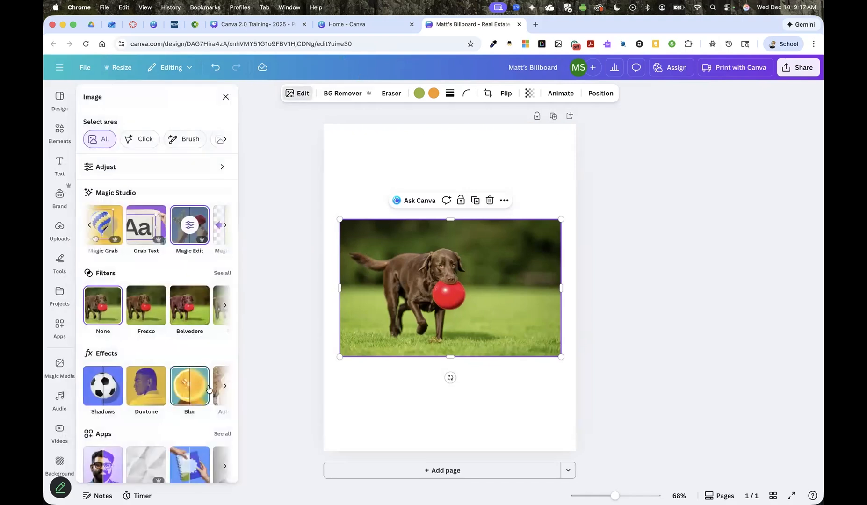
{"action": "left_click", "coordinate": [182, 387]}
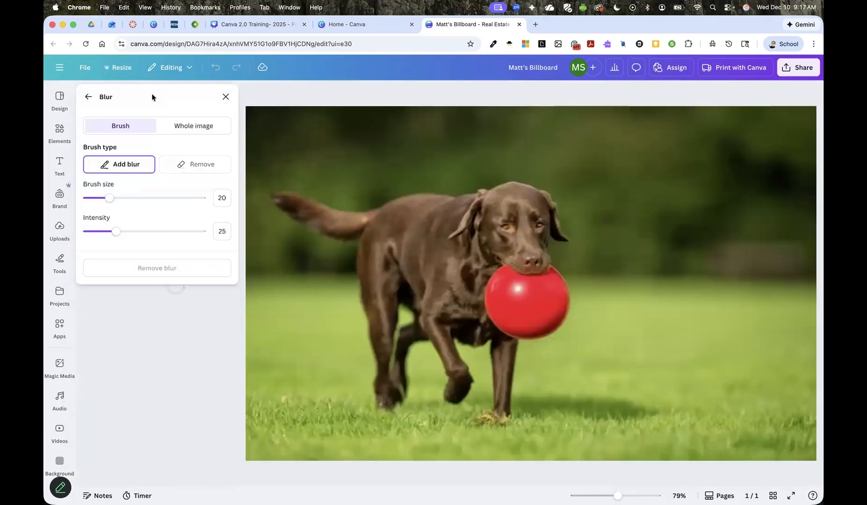
{"action": "mouse_move", "coordinate": [110, 197]}
{"action": "left_mouse_down"}
{"action": "mouse_move", "coordinate": [156, 199]}
{"action": "mouse_move", "coordinate": [130, 197]}
{"action": "left_mouse_up"}
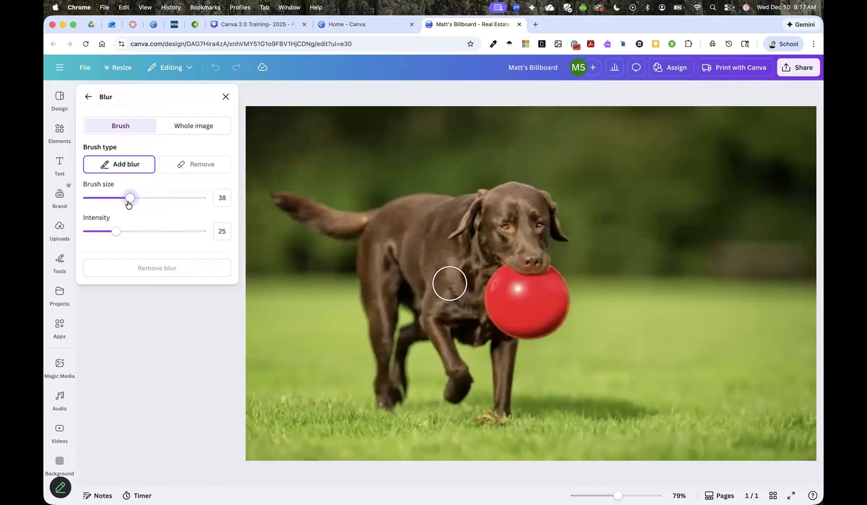
{"action": "mouse_move", "coordinate": [484, 198]}
{"action": "left_mouse_down"}
{"action": "mouse_move", "coordinate": [478, 213]}
{"action": "mouse_move", "coordinate": [504, 228]}
{"action": "mouse_move", "coordinate": [533, 227]}
{"action": "mouse_move", "coordinate": [509, 234]}
{"action": "mouse_move", "coordinate": [519, 251]}
{"action": "mouse_move", "coordinate": [551, 218]}
{"action": "mouse_move", "coordinate": [507, 194]}
{"action": "mouse_move", "coordinate": [492, 196]}
{"action": "mouse_move", "coordinate": [474, 229]}
{"action": "mouse_move", "coordinate": [455, 228]}
{"action": "mouse_move", "coordinate": [509, 248]}
{"action": "mouse_move", "coordinate": [556, 236]}
{"action": "left_mouse_up"}
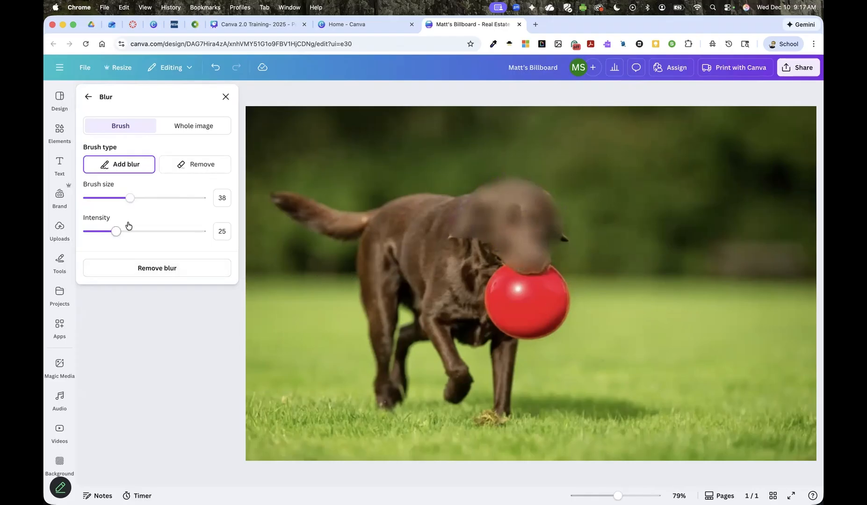
{"action": "left_click_drag", "start_coordinate": [116, 232], "coordinate": [57, 238]}
Apply the Blur effect to the whole dog photo at intensity 33
{"action": "left_click", "coordinate": [186, 126]}
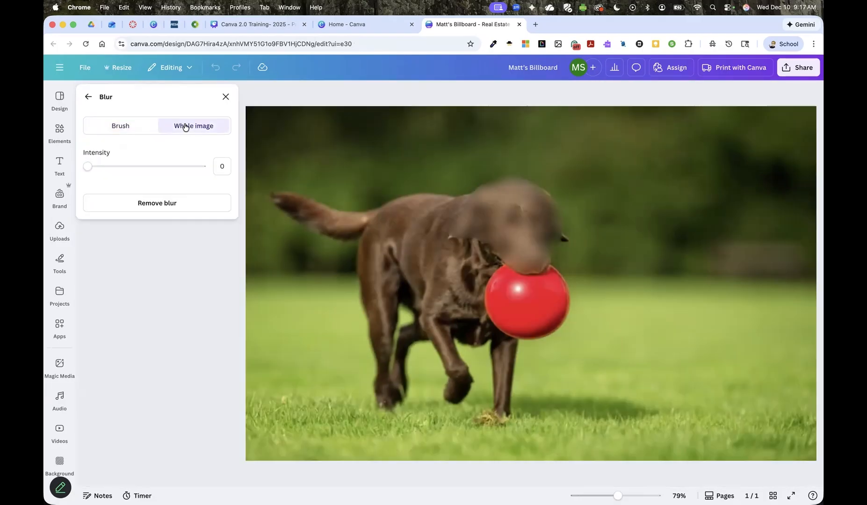
{"action": "left_click_drag", "start_coordinate": [89, 166], "coordinate": [170, 166]}
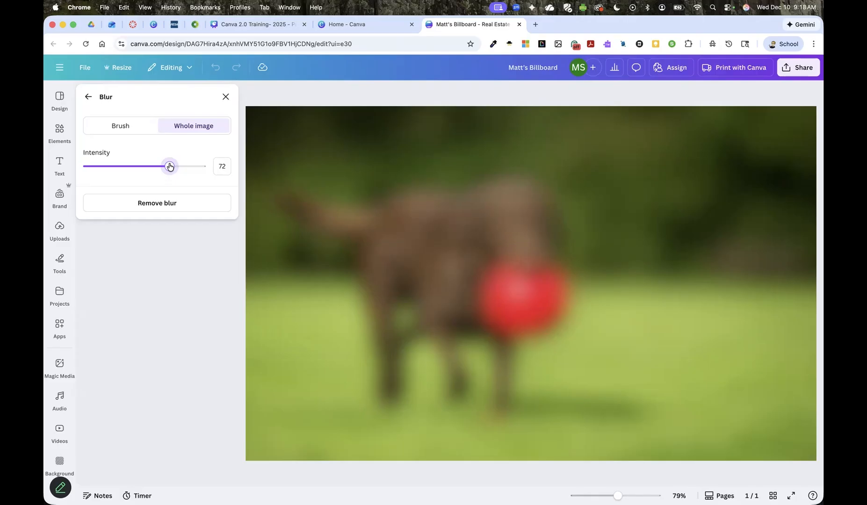
{"action": "left_click", "coordinate": [135, 167]}
{"action": "left_click_drag", "start_coordinate": [128, 169], "coordinate": [124, 168]}
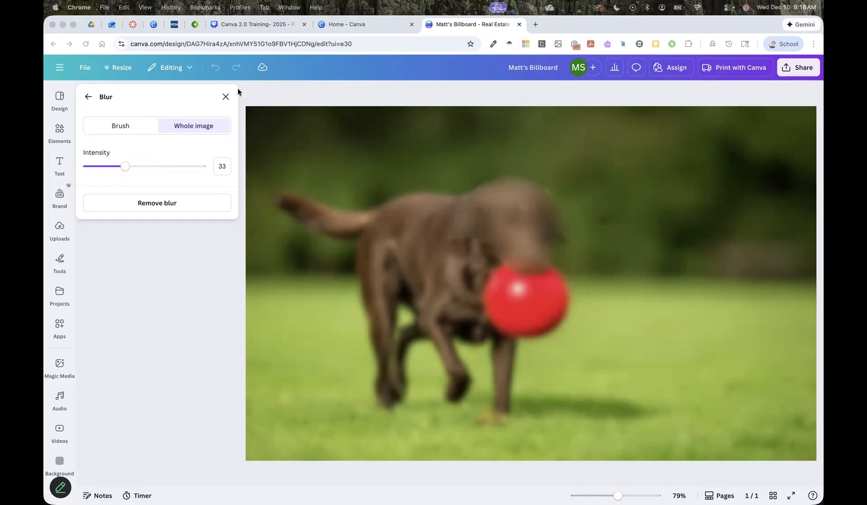
{"action": "left_click", "coordinate": [88, 97]}
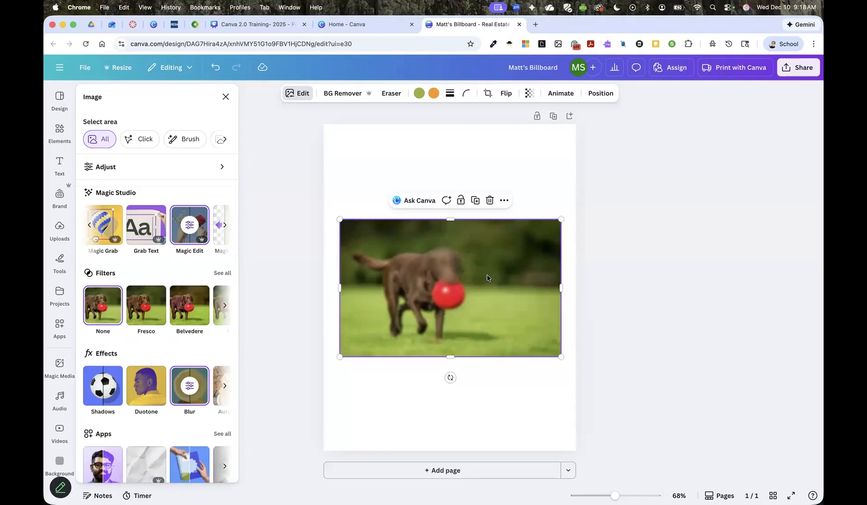
Delete the dog photo from the page and clear the "dog" search from the elements library
{"action": "key", "text": "Delete"}
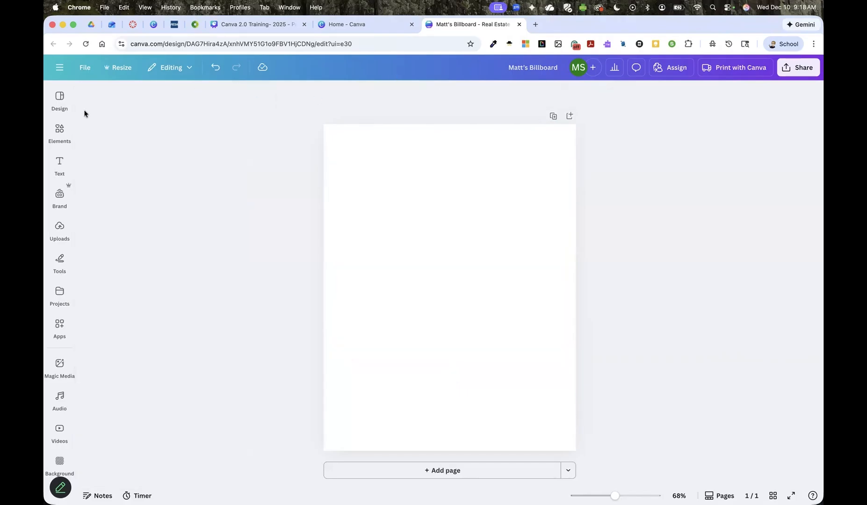
{"action": "left_click", "coordinate": [59, 132]}
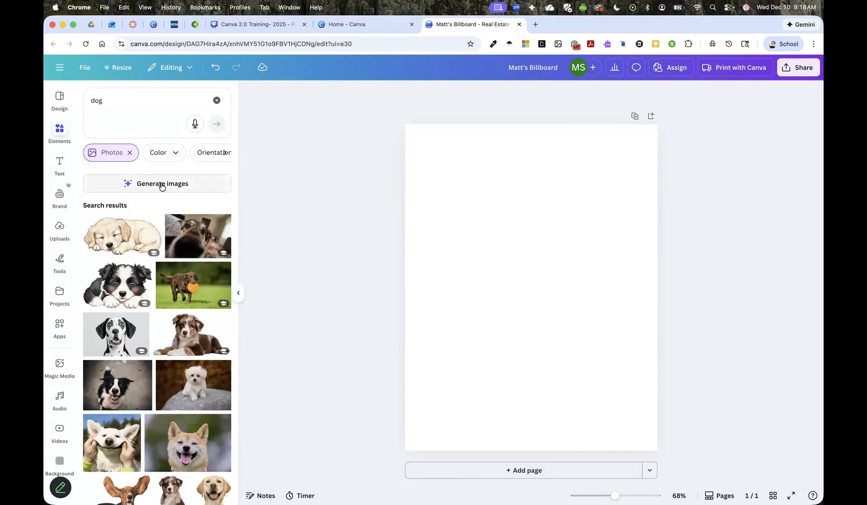
{"action": "left_click", "coordinate": [104, 106]}
{"action": "left_click_drag", "start_coordinate": [103, 100], "coordinate": [92, 100]}
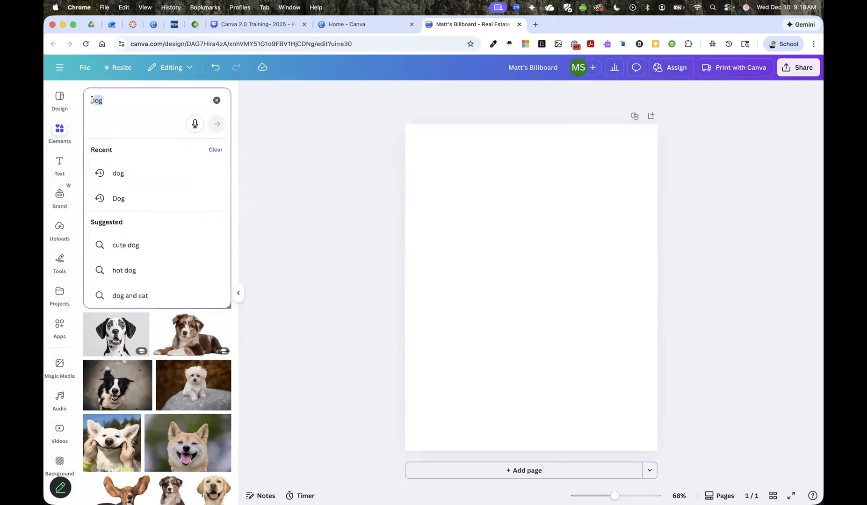
{"action": "key", "text": "BackSpace"}
{"action": "left_click", "coordinate": [276, 202]}
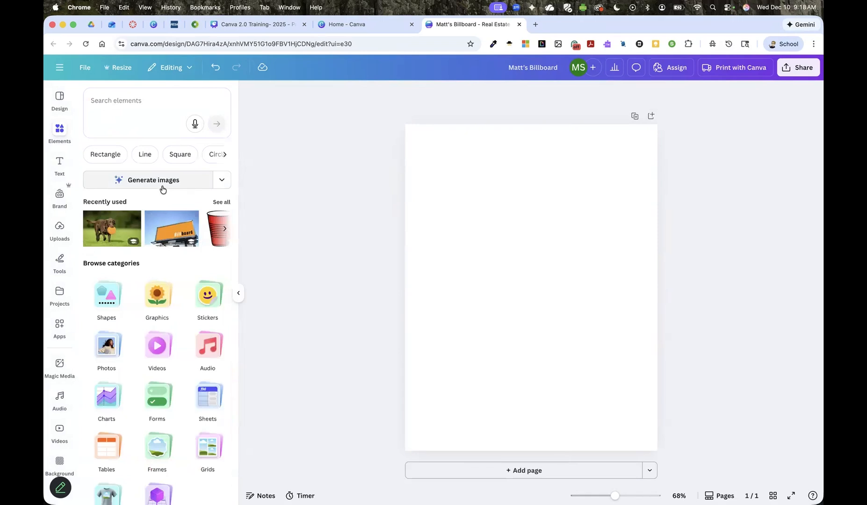
{"action": "left_click", "coordinate": [221, 180]}
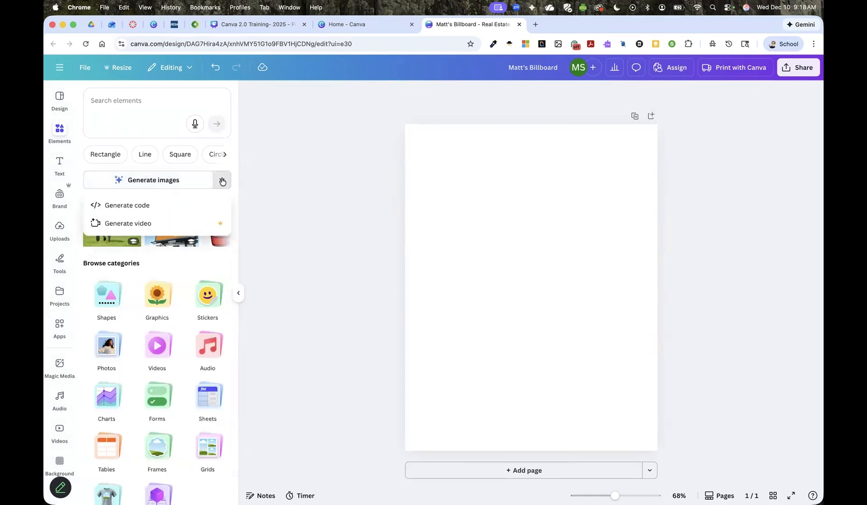
{"action": "left_click", "coordinate": [131, 117]}
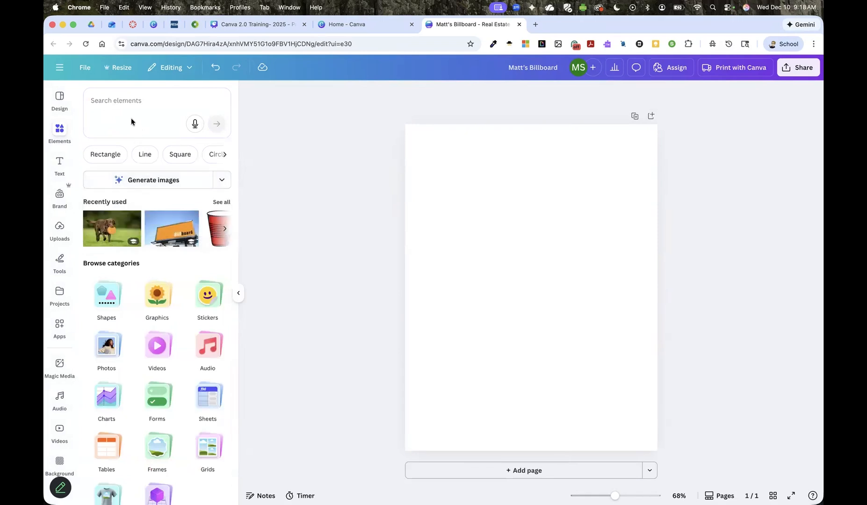
{"action": "left_click", "coordinate": [116, 93]}
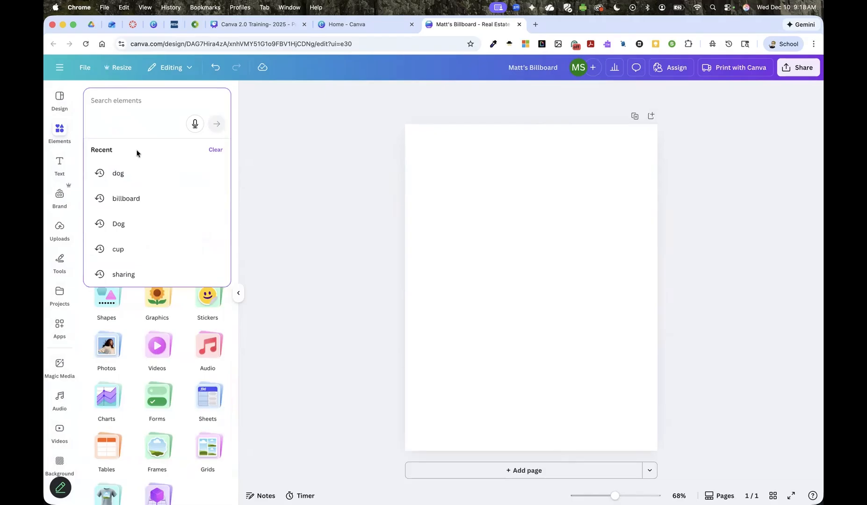
Generate Magic Media images from the prompt "axolotl eating a taco" and place the pink cartoon axolotl on white on the page
{"action": "left_click", "coordinate": [60, 365]}
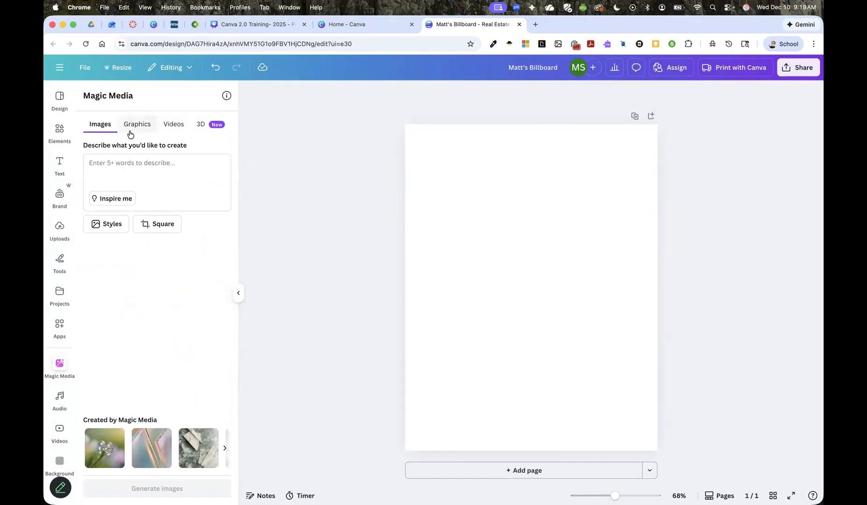
{"action": "left_click", "coordinate": [130, 164]}
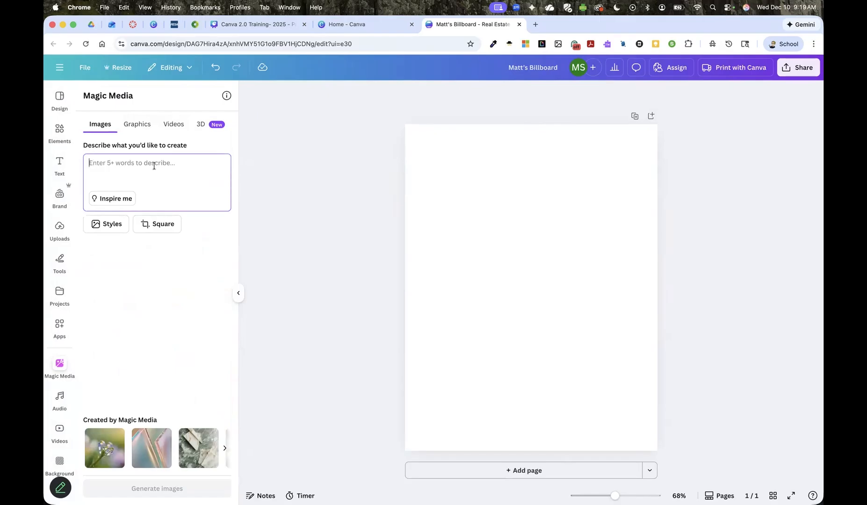
{"action": "type", "text": "a"}
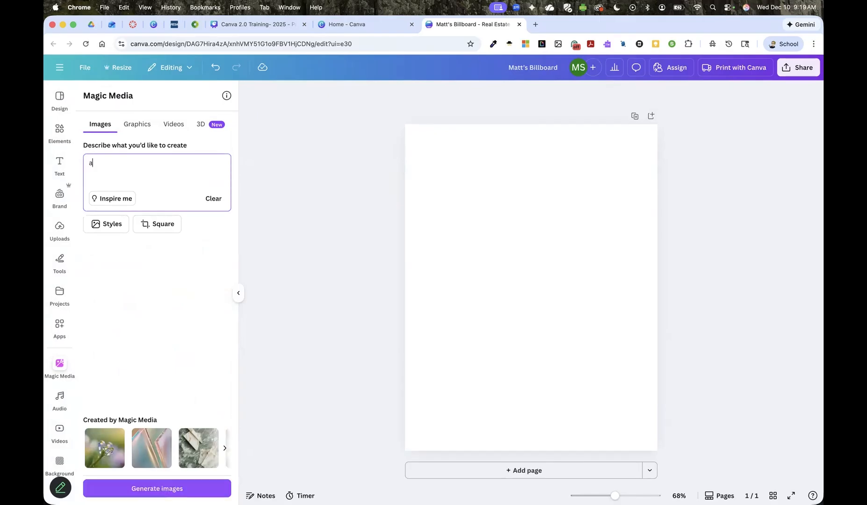
{"action": "type", "text": "xo"}
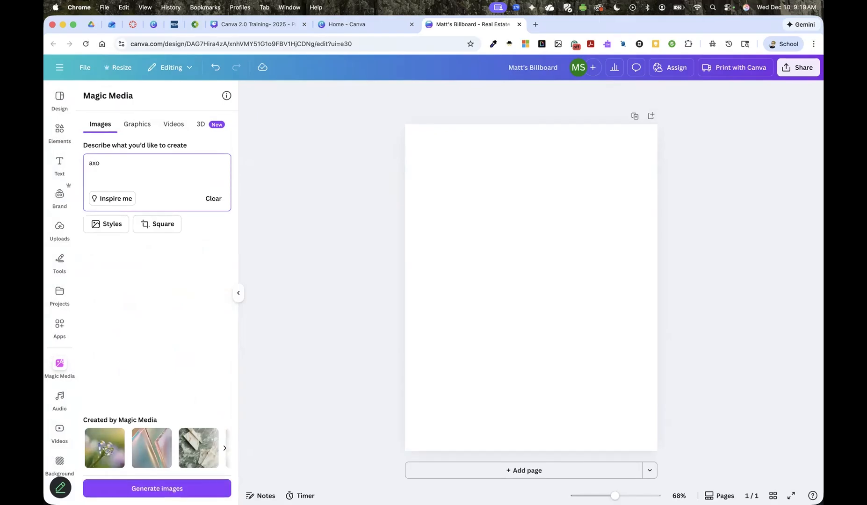
{"action": "type", "text": "lotl"}
{"action": "type", "text": "eating a taco"}
{"action": "key", "text": "Return"}
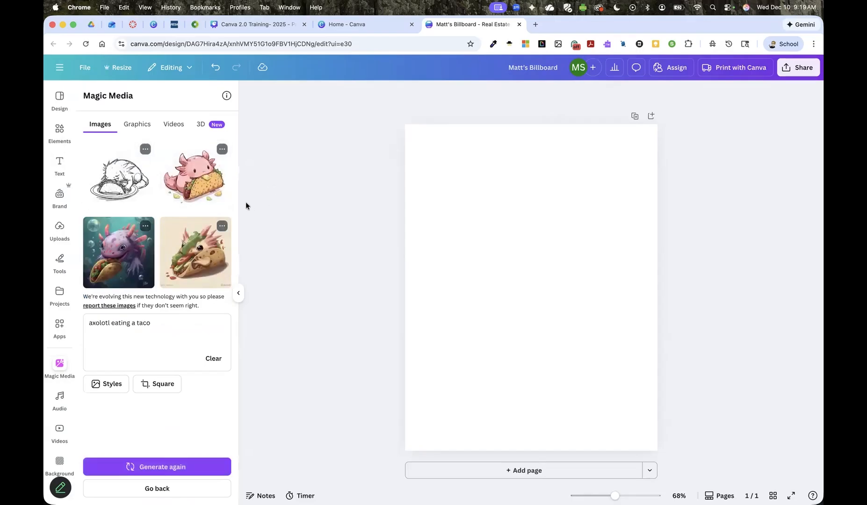
{"action": "left_click", "coordinate": [205, 173]}
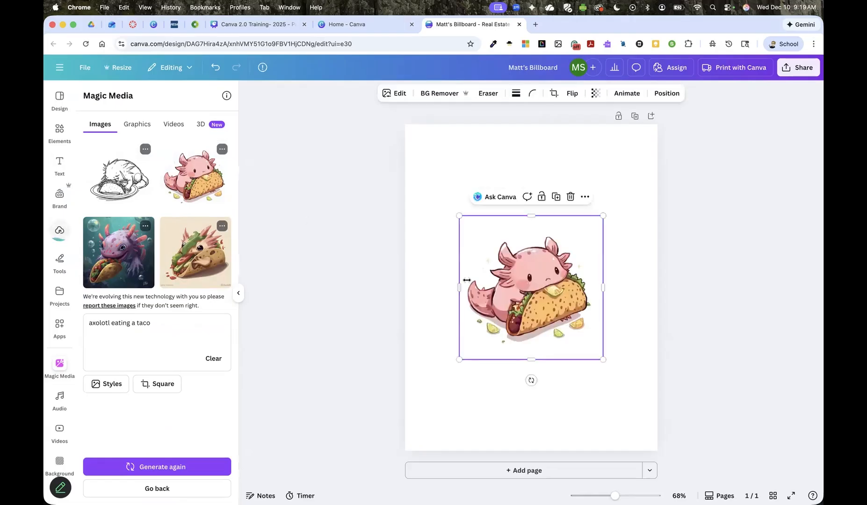
{"action": "left_click", "coordinate": [557, 392]}
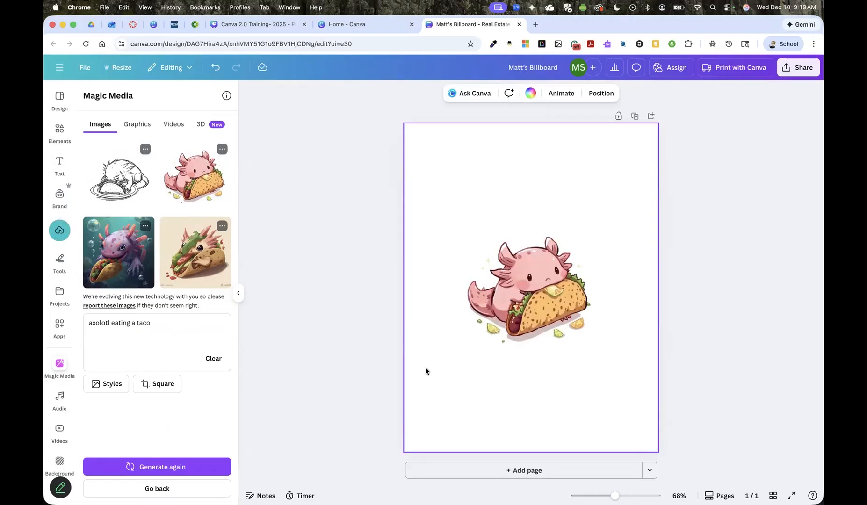
Examine the Magic Media image styles across the Photography, Digital art and Fine art groups, and return to the generated images
{"action": "left_click", "coordinate": [107, 385]}
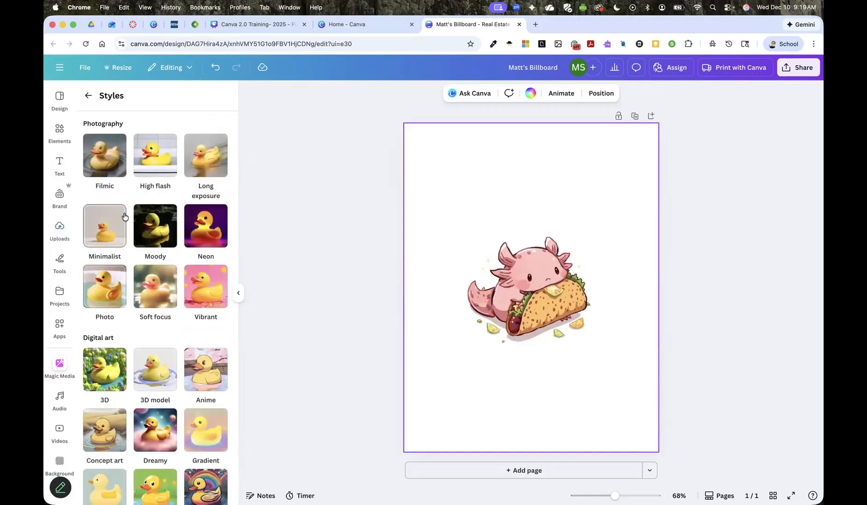
{"action": "scroll", "coordinate": [153, 293], "scroll_direction": "down", "scroll_amount": 2}
{"action": "scroll", "coordinate": [152, 293], "scroll_direction": "up", "scroll_amount": 2}
{"action": "scroll", "coordinate": [152, 293], "scroll_direction": "down", "scroll_amount": 5}
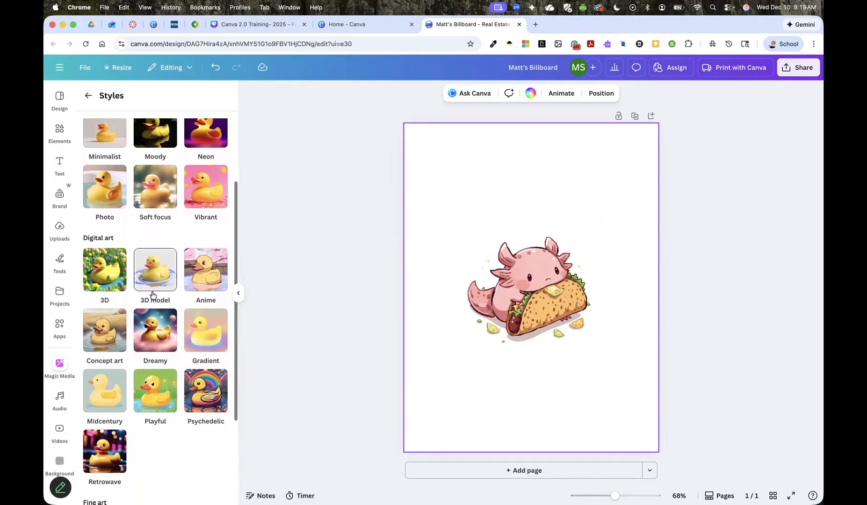
{"action": "scroll", "coordinate": [152, 295], "scroll_direction": "down", "scroll_amount": 2}
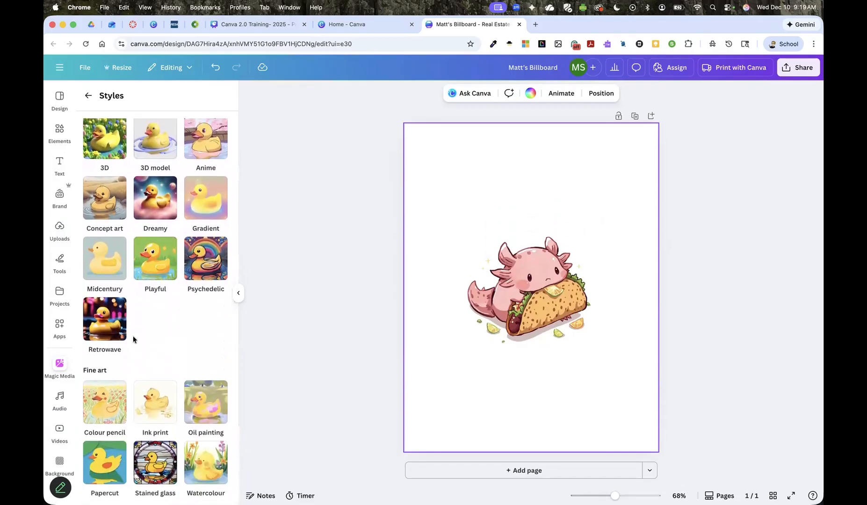
{"action": "scroll", "coordinate": [134, 340], "scroll_direction": "up", "scroll_amount": 3}
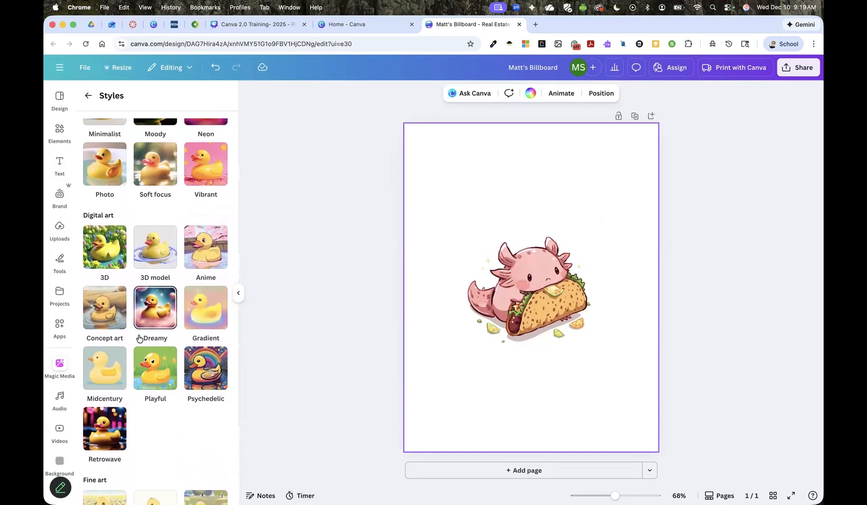
{"action": "left_click", "coordinate": [90, 96]}
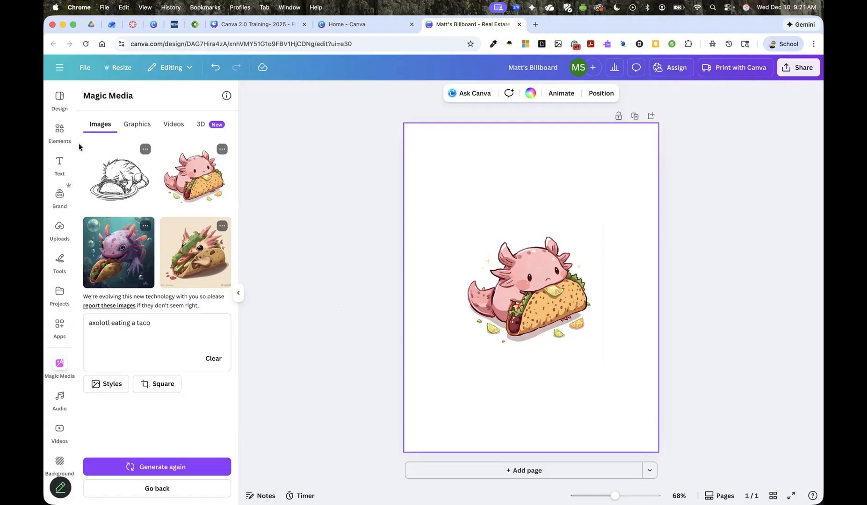
View the editing options for the axolotl image and open the Photos category of the elements library
{"action": "left_click", "coordinate": [60, 131]}
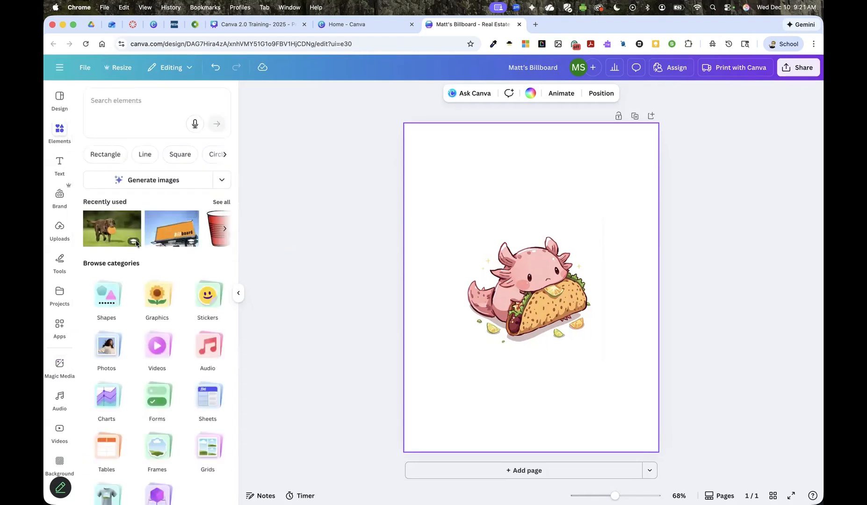
{"action": "left_click", "coordinate": [519, 267]}
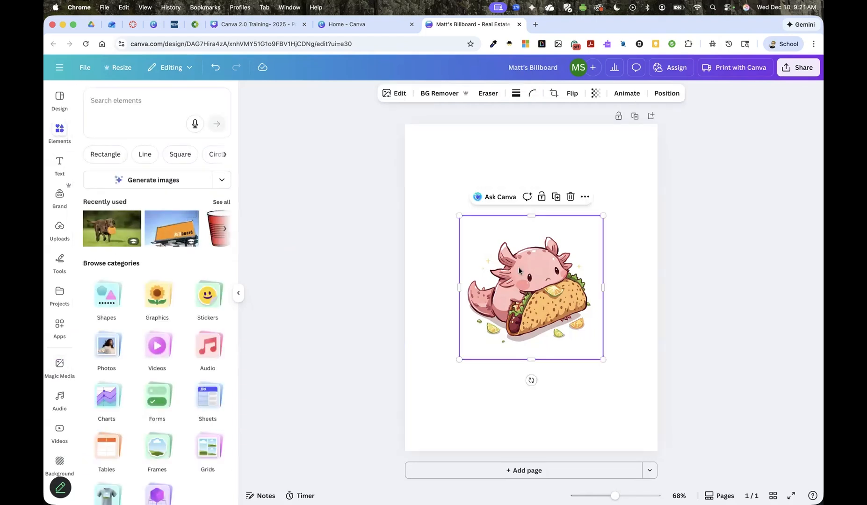
{"action": "left_click", "coordinate": [403, 93]}
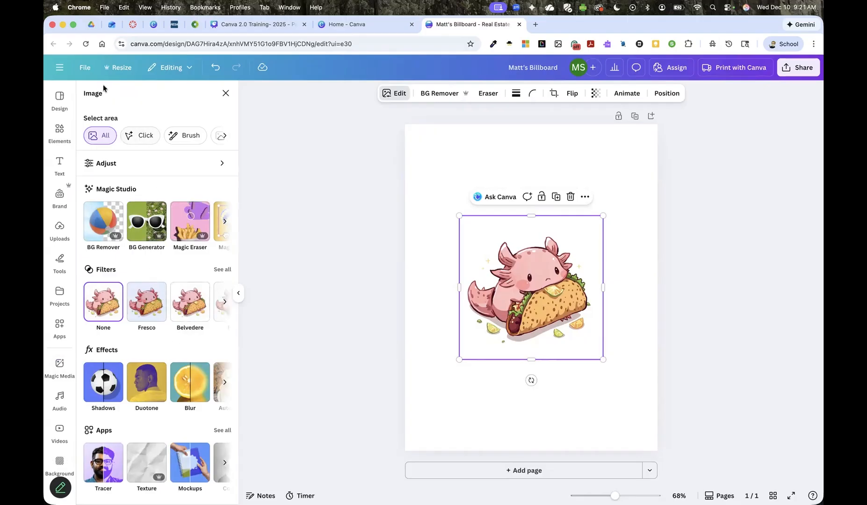
{"action": "left_click", "coordinate": [381, 99]}
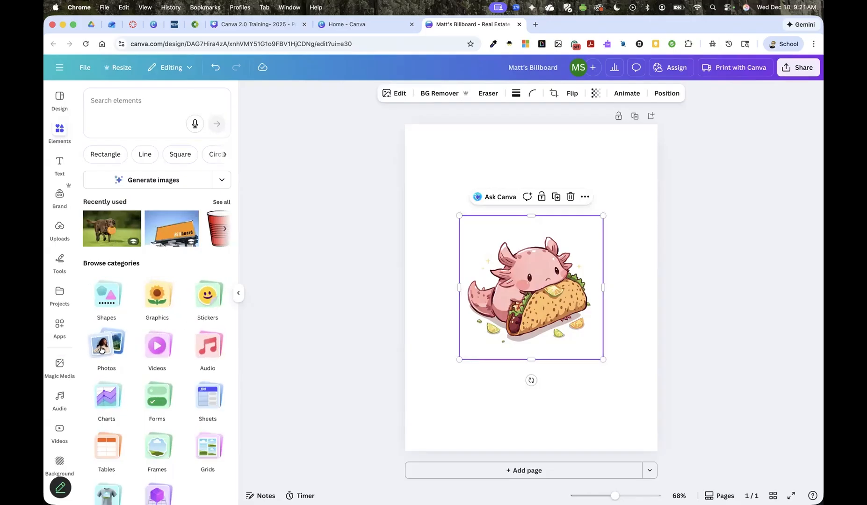
{"action": "left_click", "coordinate": [114, 344]}
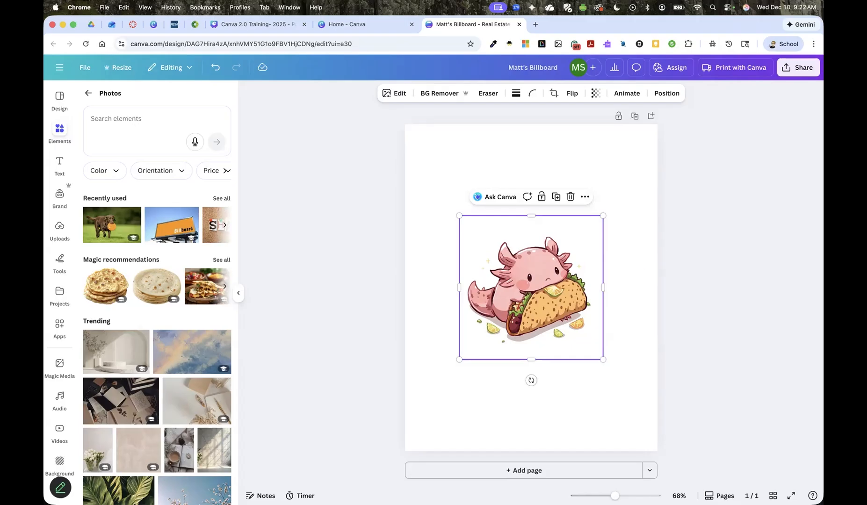
Search Google for "5 minute timer" in a new browser tab, pause the timer, and return to the Canva design
{"action": "left_click", "coordinate": [536, 24]}
{"action": "type", "text": "5 minute timer"}
{"action": "key", "text": "Return"}
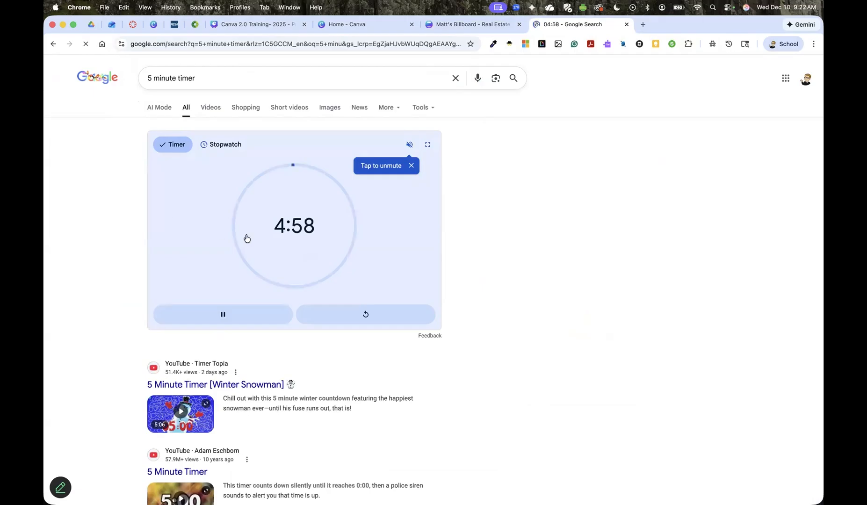
{"action": "left_click", "coordinate": [252, 313]}
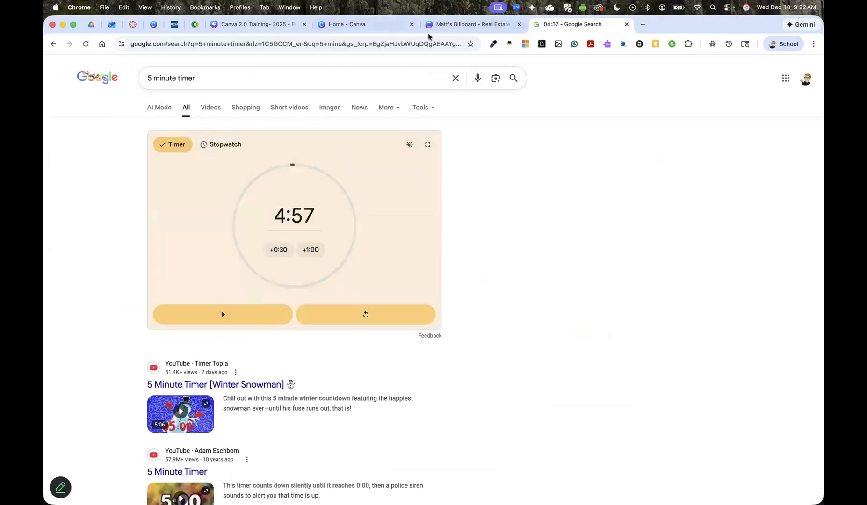
{"action": "left_click", "coordinate": [462, 25]}
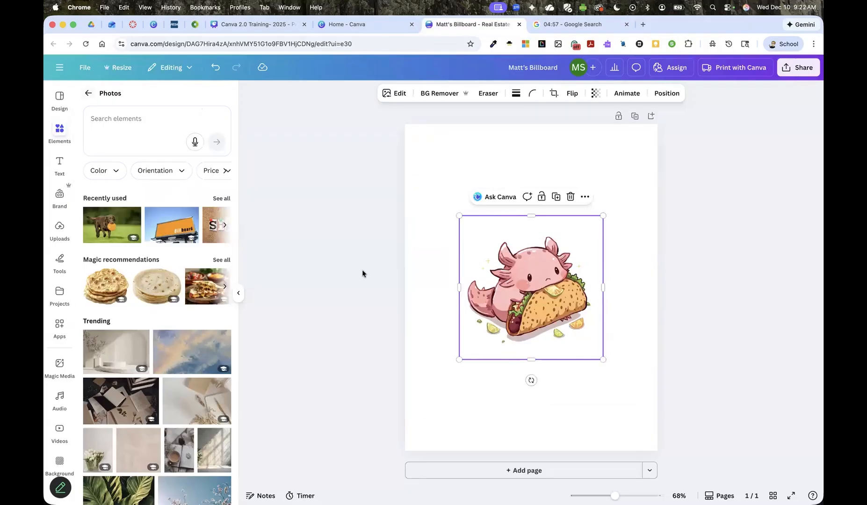
Delete the axolotl image and add the photo of two pencils with pink cards from a "pencil" photo search
{"action": "key", "text": "Delete"}
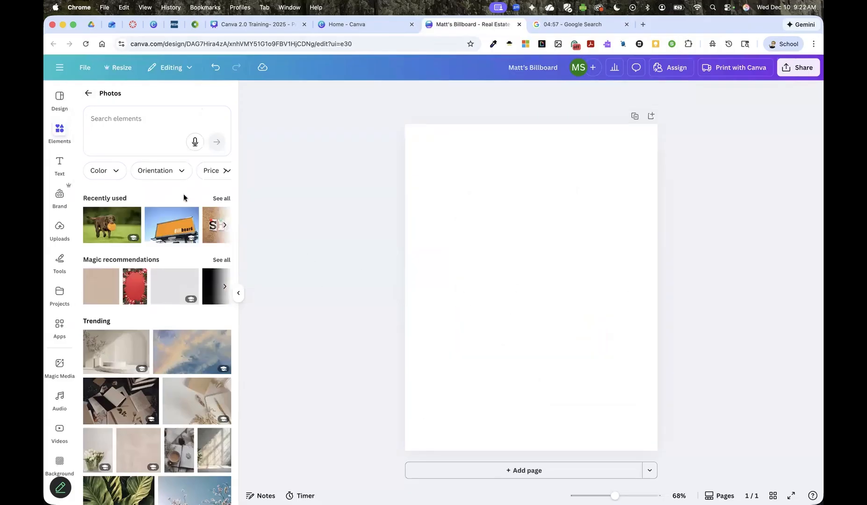
{"action": "left_click", "coordinate": [58, 130]}
{"action": "left_click", "coordinate": [135, 120]}
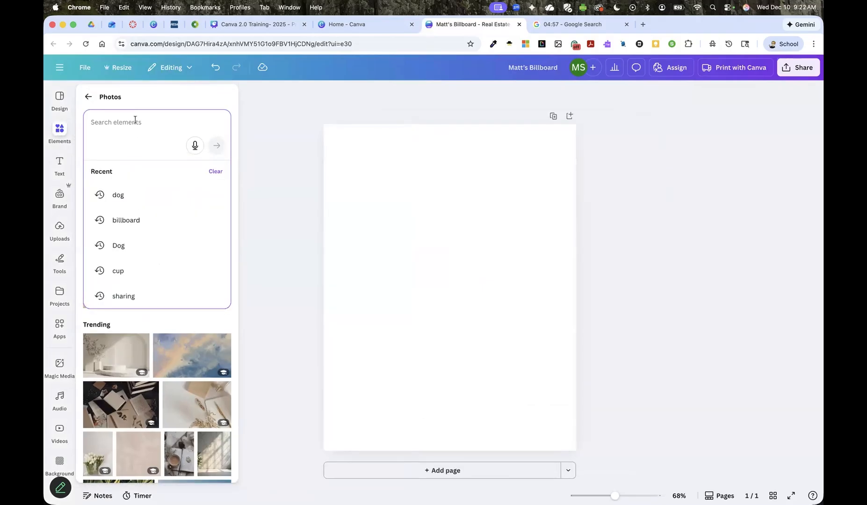
{"action": "type", "text": "pencil"}
{"action": "key", "text": "Return"}
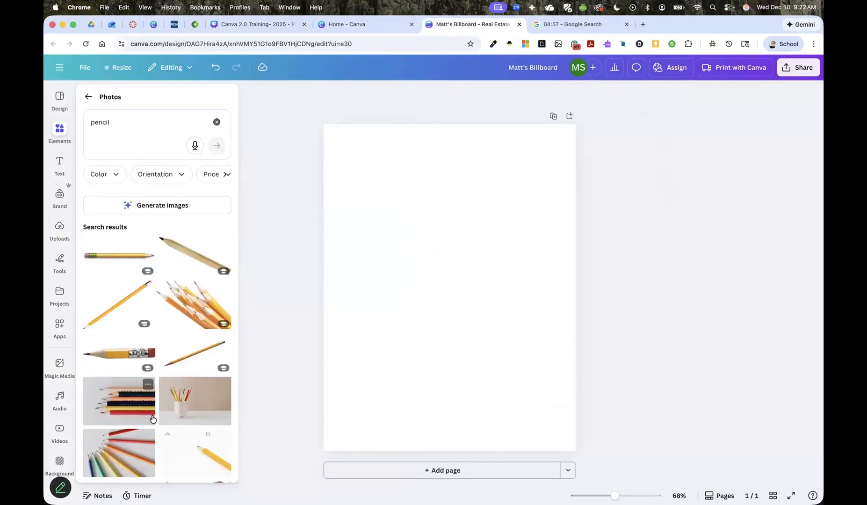
{"action": "scroll", "coordinate": [150, 412], "scroll_direction": "down", "scroll_amount": 2}
{"action": "scroll", "coordinate": [151, 419], "scroll_direction": "down", "scroll_amount": 5}
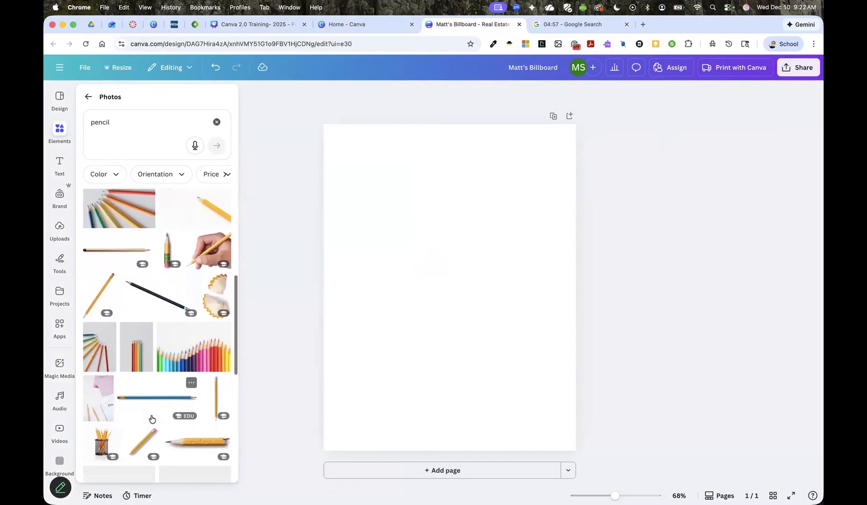
{"action": "scroll", "coordinate": [152, 419], "scroll_direction": "down", "scroll_amount": 1}
{"action": "left_click", "coordinate": [99, 380]}
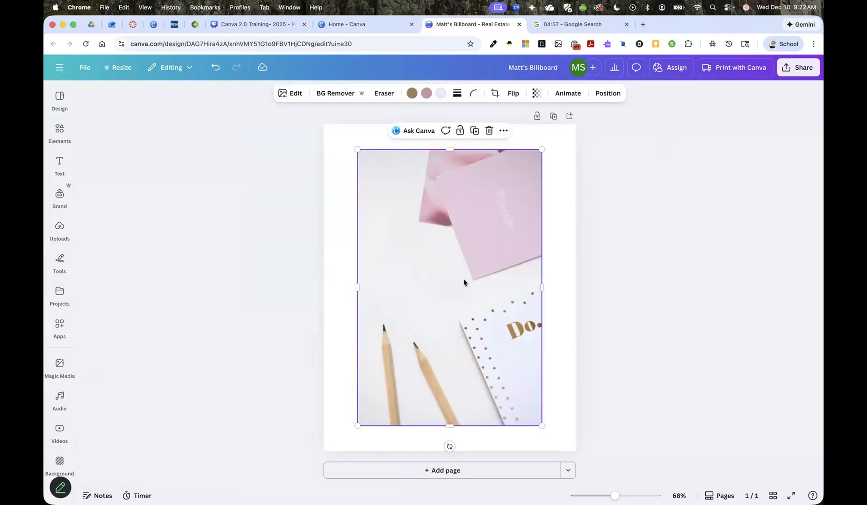
Open the pencil photo's editing options and look through the Magic Studio tools up to Magic Expand
{"action": "left_click", "coordinate": [287, 92]}
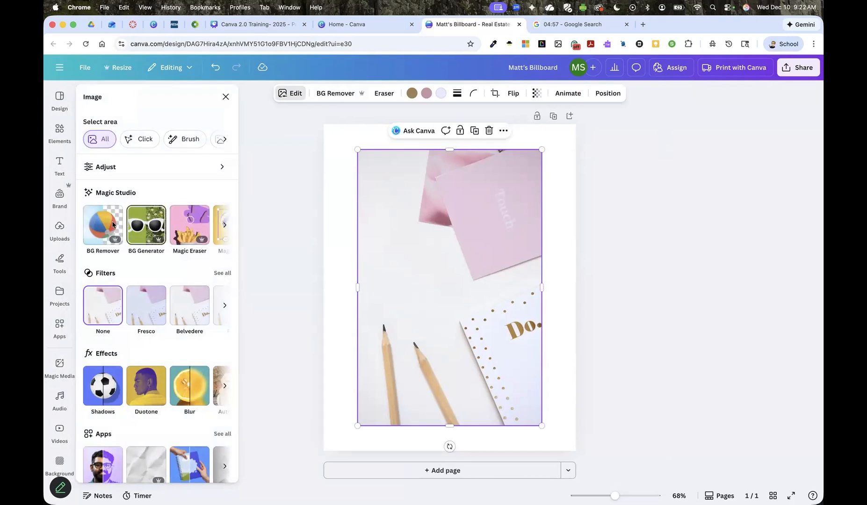
{"action": "scroll", "coordinate": [196, 229], "scroll_direction": "right", "scroll_amount": 2}
{"action": "scroll", "coordinate": [196, 228], "scroll_direction": "right", "scroll_amount": 3}
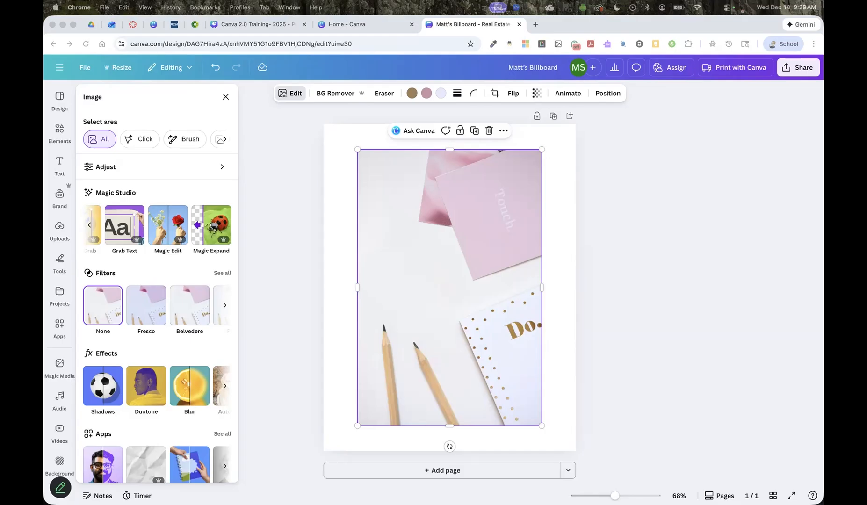
Delete the pencil photo from the page and return from the photo results to the elements library overview
{"action": "left_click", "coordinate": [481, 268]}
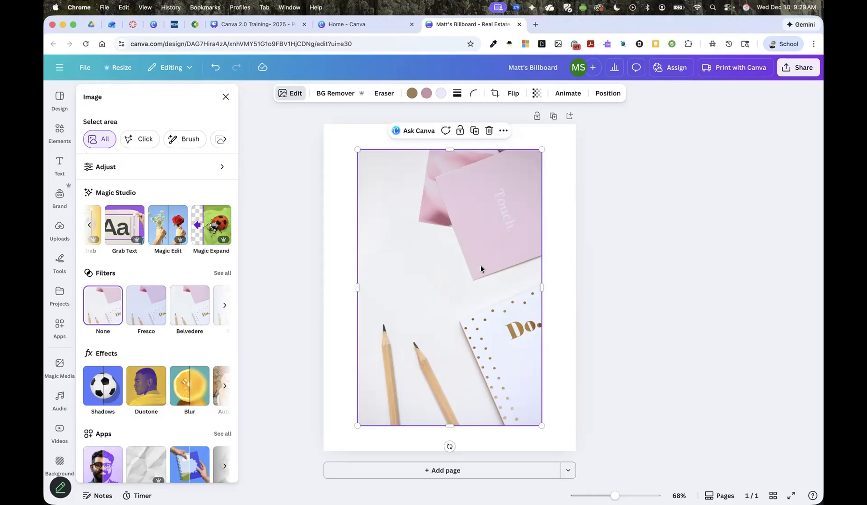
{"action": "key", "text": "Delete"}
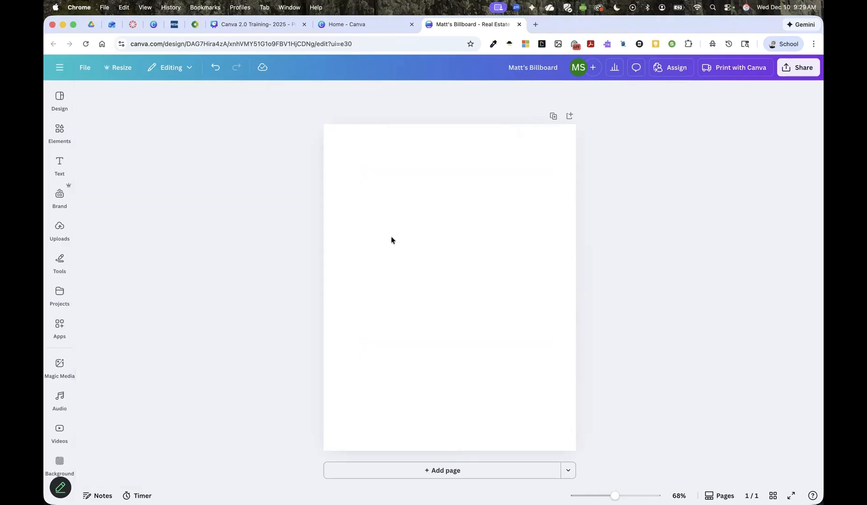
{"action": "left_click", "coordinate": [59, 99]}
{"action": "left_click", "coordinate": [59, 129]}
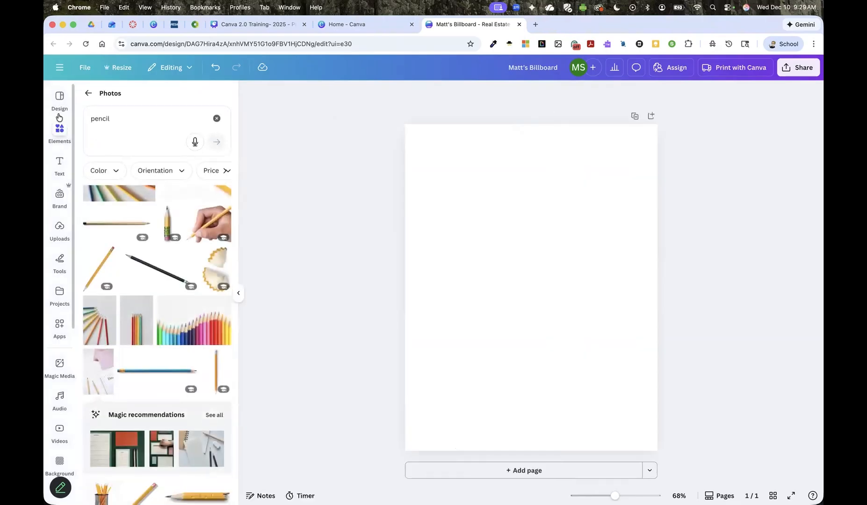
{"action": "left_click", "coordinate": [88, 92]}
Look through the element categories, view the table styles, and return to the categories overview
{"action": "mouse_move", "coordinate": [109, 219]}
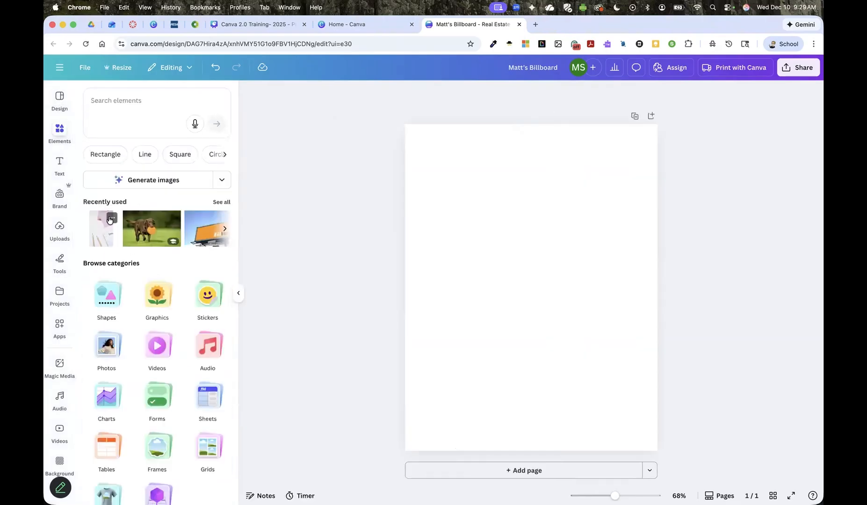
{"action": "scroll", "coordinate": [146, 298], "scroll_direction": "down", "scroll_amount": 1}
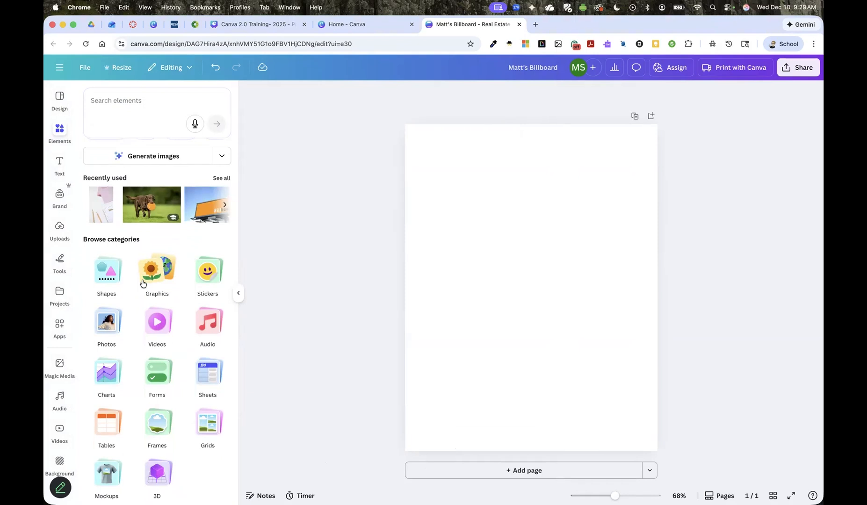
{"action": "left_click", "coordinate": [58, 135]}
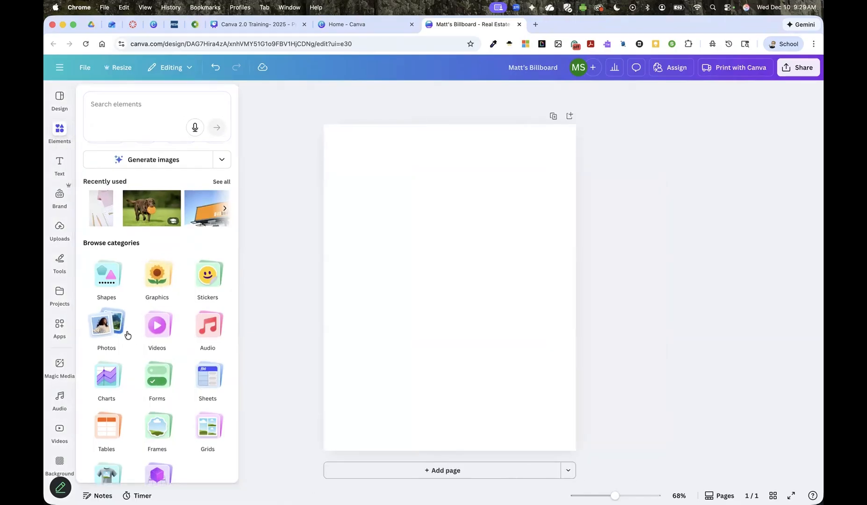
{"action": "scroll", "coordinate": [130, 344], "scroll_direction": "down", "scroll_amount": 1}
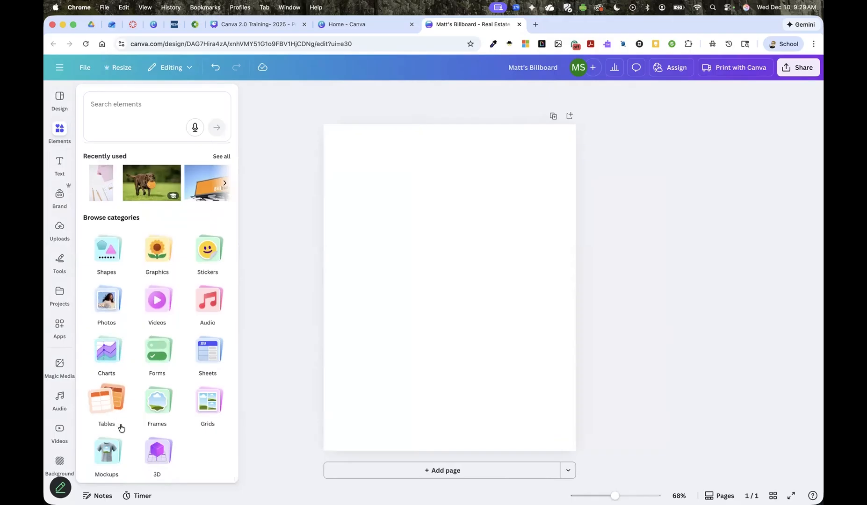
{"action": "left_click", "coordinate": [103, 446]}
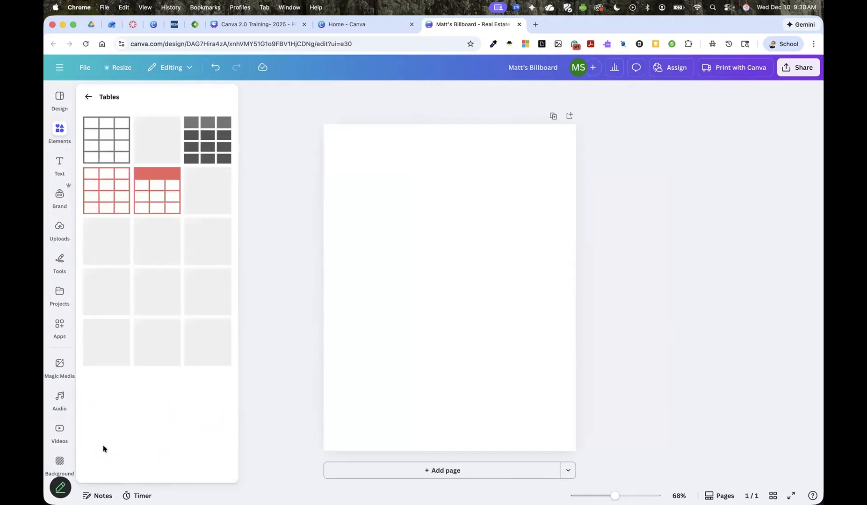
{"action": "left_click", "coordinate": [84, 96]}
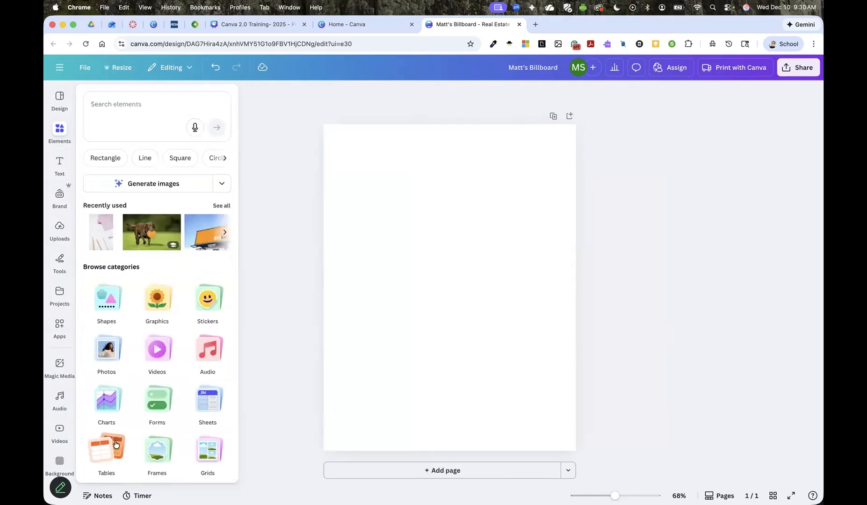
Open the full collection of apparel mockups within the Mockups element category
{"action": "scroll", "coordinate": [106, 450], "scroll_direction": "down", "scroll_amount": 2}
{"action": "left_click", "coordinate": [105, 457]}
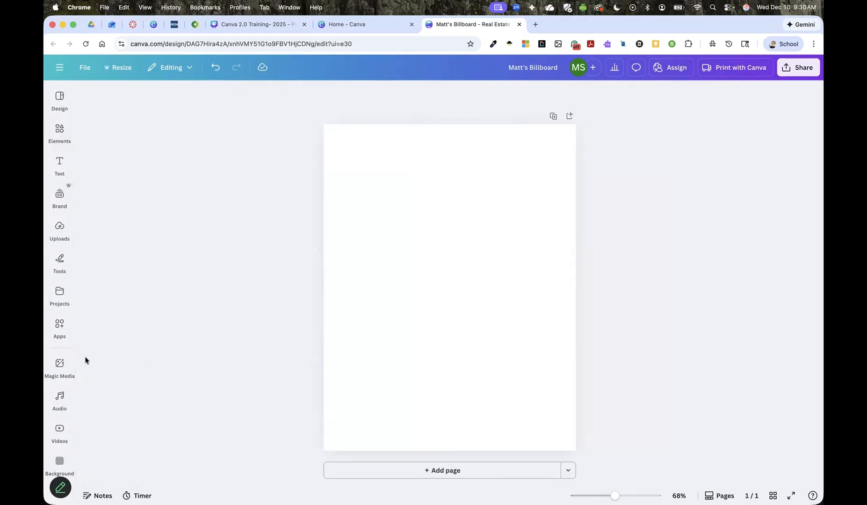
{"action": "left_click", "coordinate": [60, 131]}
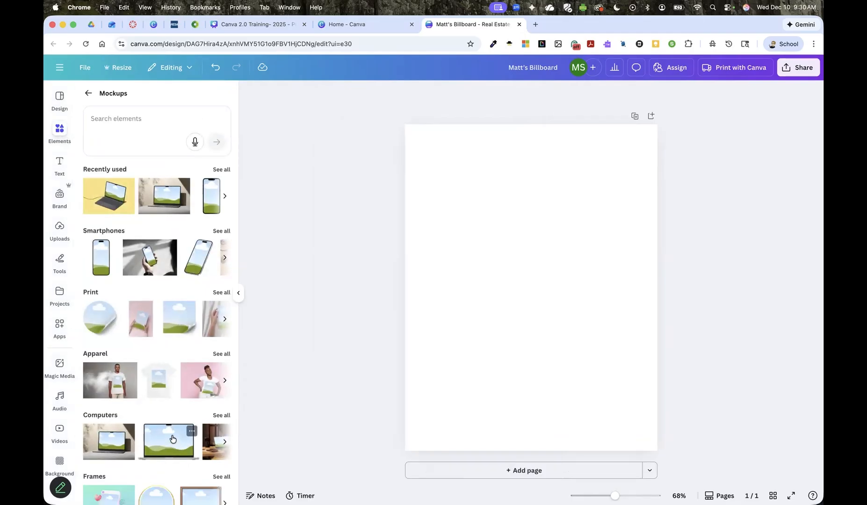
{"action": "scroll", "coordinate": [171, 434], "scroll_direction": "down", "scroll_amount": 2}
{"action": "left_click", "coordinate": [221, 315]}
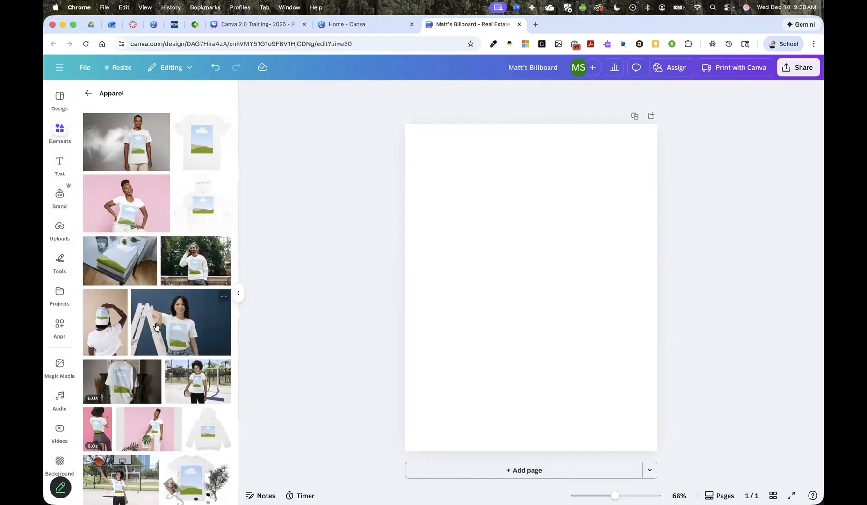
Add the 6-second video mockup of a white T-shirt seen from behind and enlarge it to nearly the page's width
{"action": "left_click", "coordinate": [121, 382]}
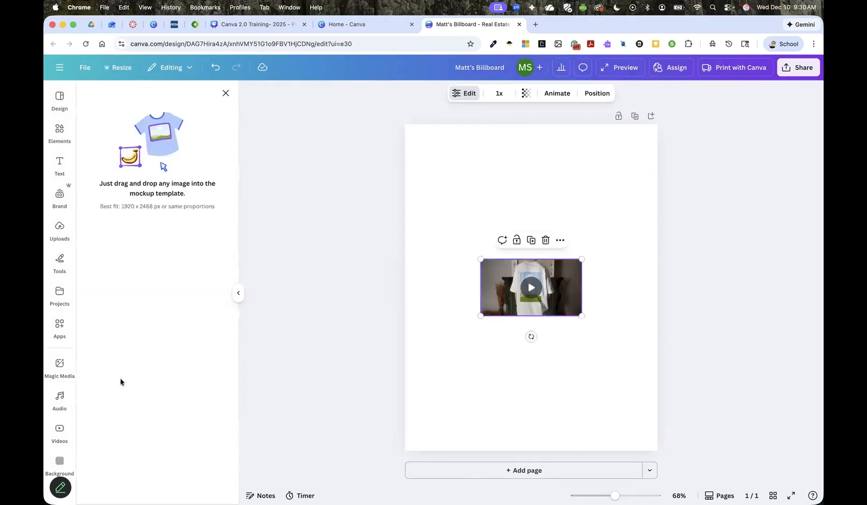
{"action": "left_click_drag", "start_coordinate": [481, 316], "coordinate": [434, 381]}
{"action": "left_click_drag", "start_coordinate": [581, 259], "coordinate": [621, 195]}
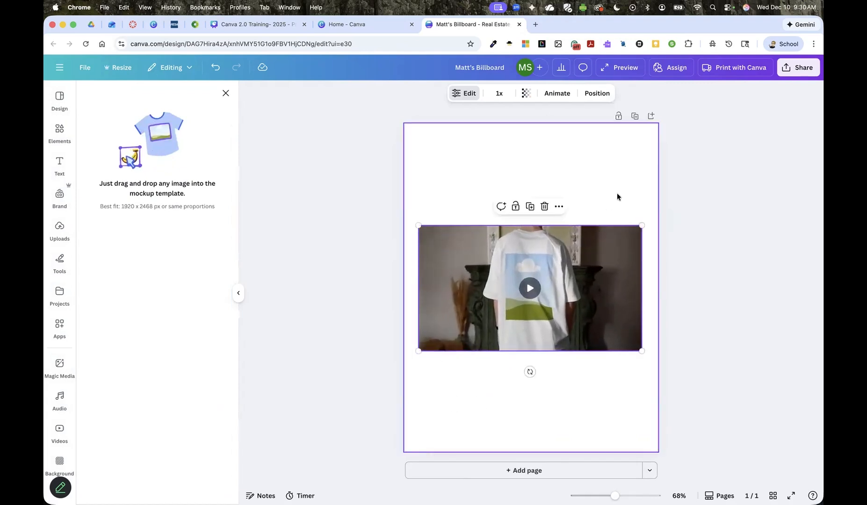
{"action": "left_click", "coordinate": [508, 192]}
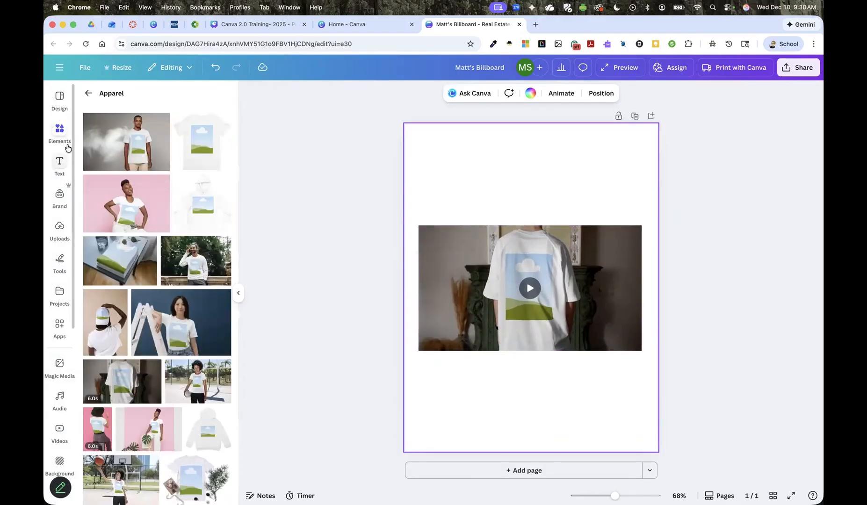
Try searching the Mockups category for "dog" and return to the elements library overview
{"action": "left_click", "coordinate": [85, 94]}
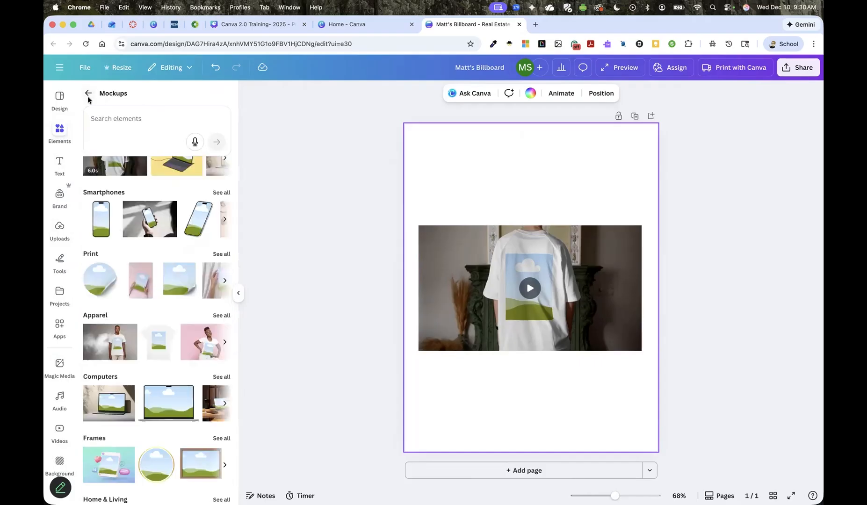
{"action": "left_click", "coordinate": [101, 112]}
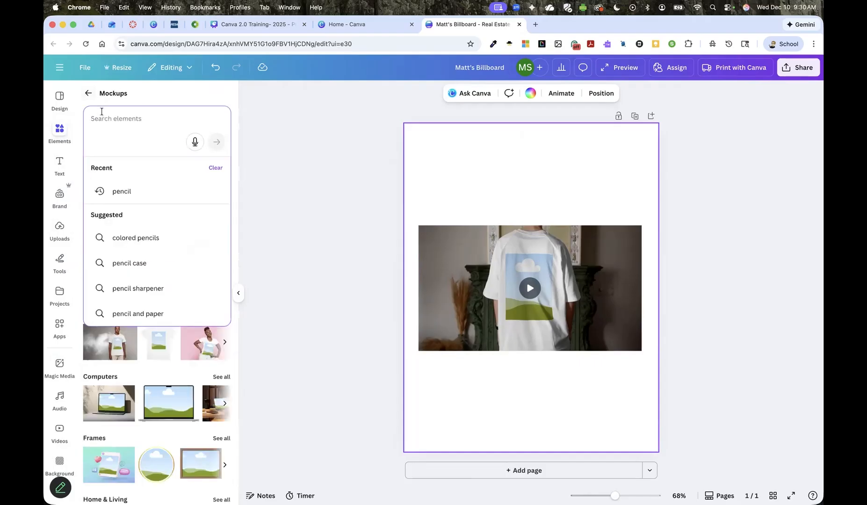
{"action": "key", "text": "Return"}
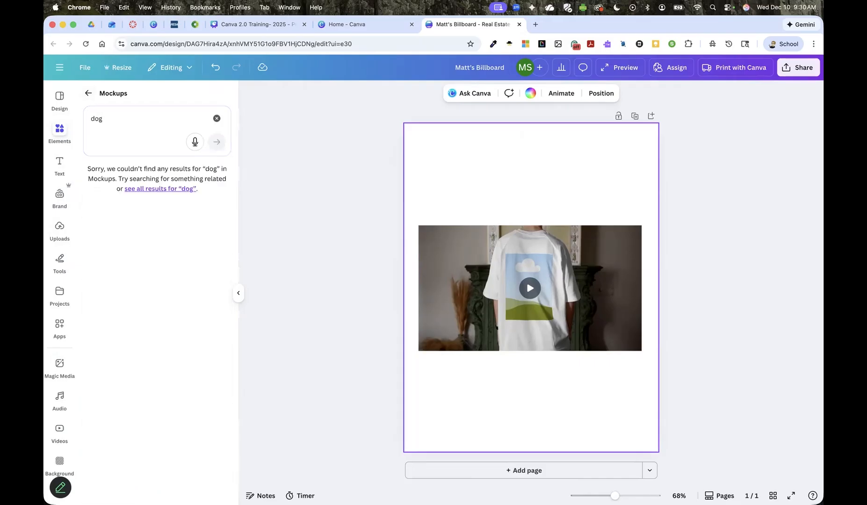
{"action": "left_click", "coordinate": [84, 95]}
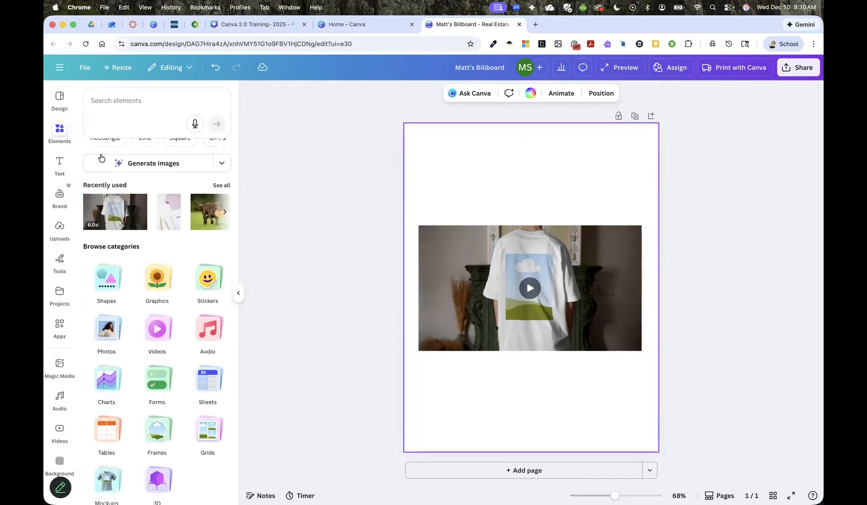
Search all elements for "dog" and show the full set of photo results
{"action": "left_click", "coordinate": [121, 102]}
{"action": "type", "text": "dog"}
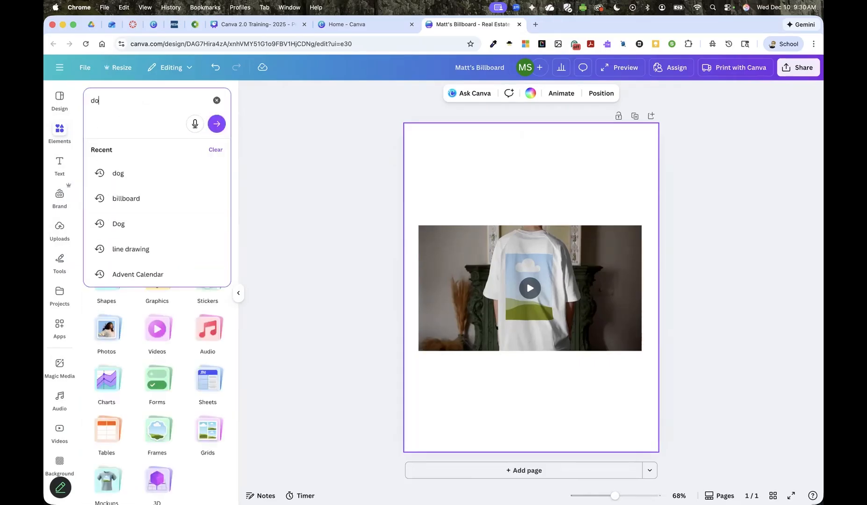
{"action": "key", "text": "Return"}
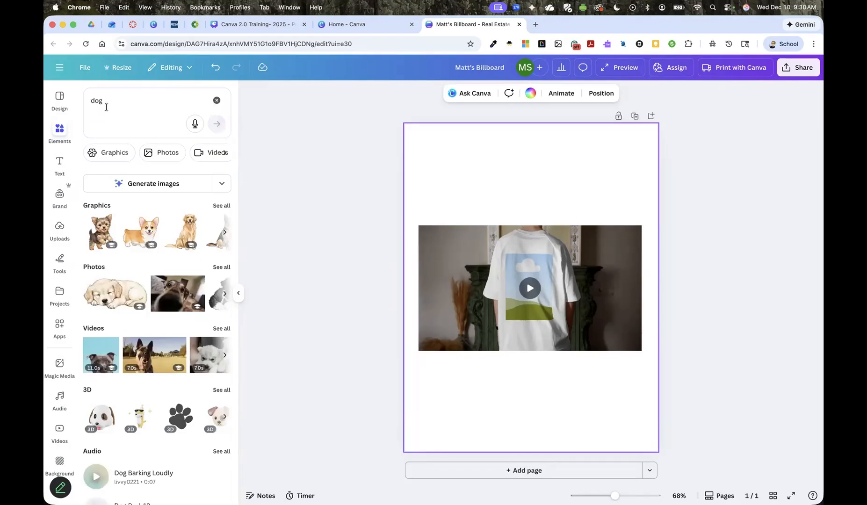
{"action": "left_click", "coordinate": [221, 267]}
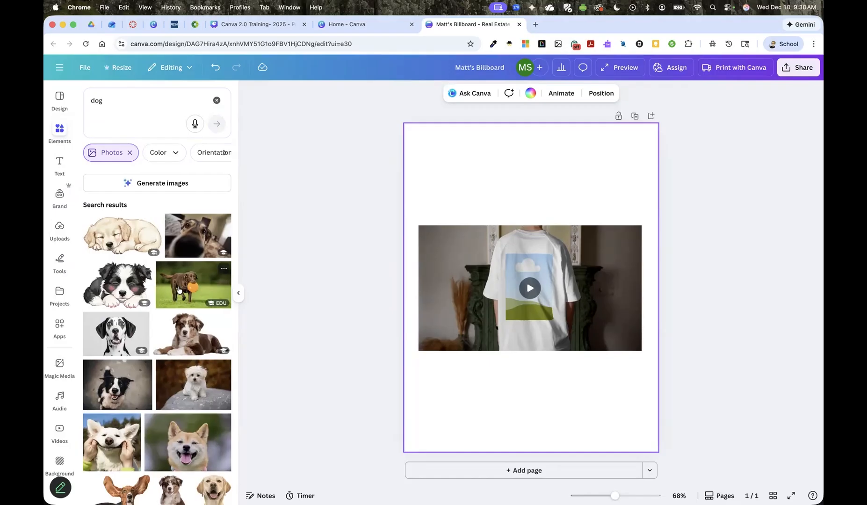
Place the photo of the brown dog carrying an orange disc onto the T-shirt in the mockup
{"action": "left_click_drag", "start_coordinate": [179, 289], "coordinate": [443, 304]}
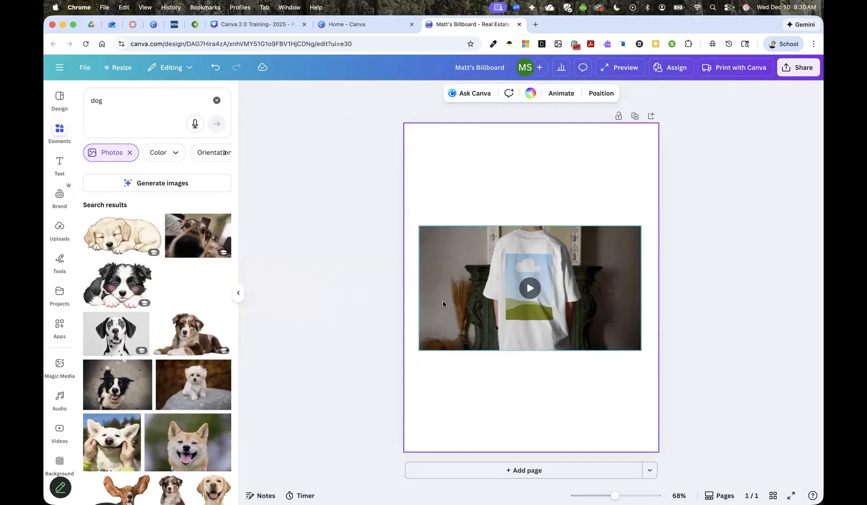
{"action": "left_click_drag", "start_coordinate": [518, 310], "coordinate": [508, 306]}
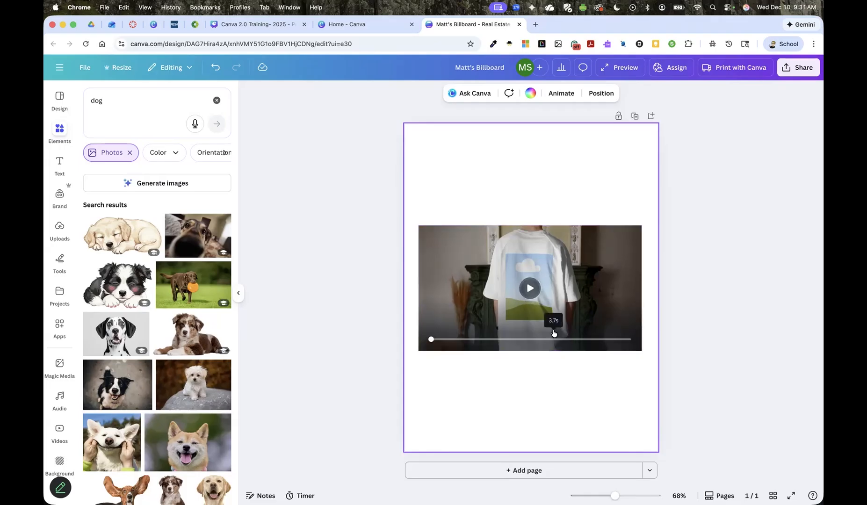
{"action": "left_click", "coordinate": [210, 294]}
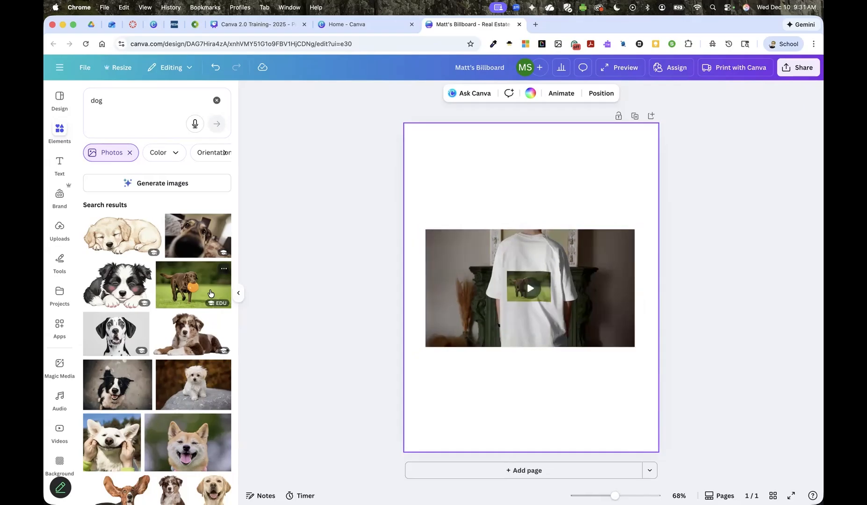
Play the T-shirt mockup video with the dog photo, rewind it to the start, and play it again
{"action": "mouse_move", "coordinate": [551, 278]}
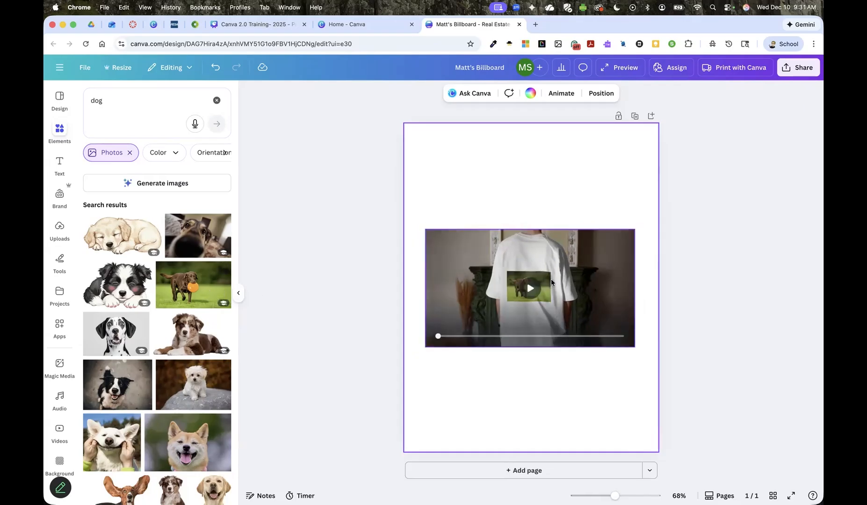
{"action": "left_click", "coordinate": [530, 290]}
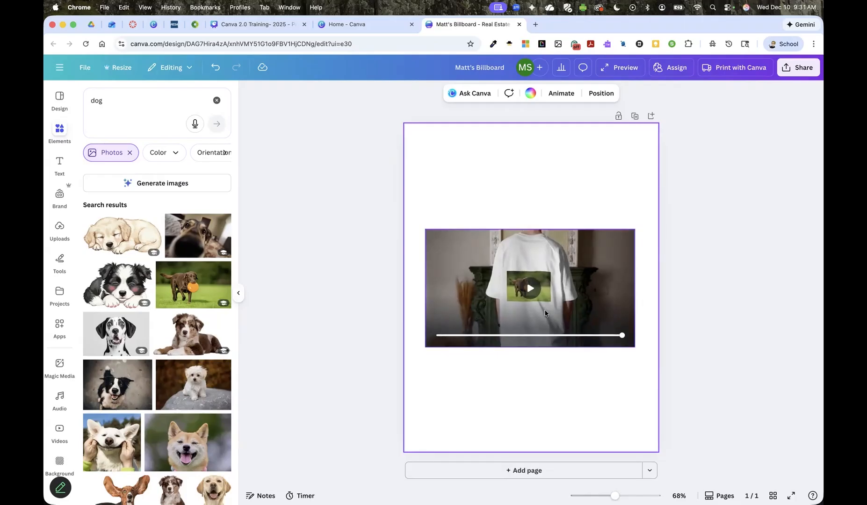
{"action": "left_click_drag", "start_coordinate": [623, 336], "coordinate": [436, 345]}
{"action": "left_click", "coordinate": [530, 288]}
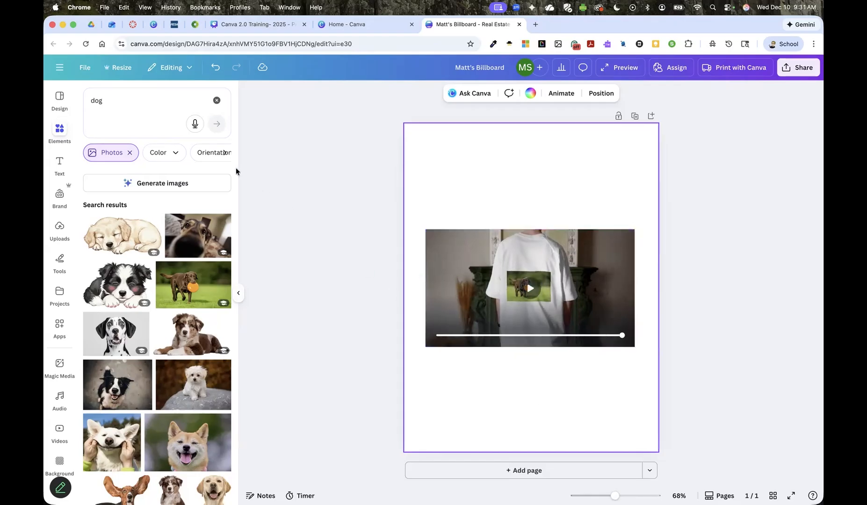
Clear the dog search to show all computer mockups, and delete the T-shirt mockup from the page
{"action": "left_click", "coordinate": [217, 101]}
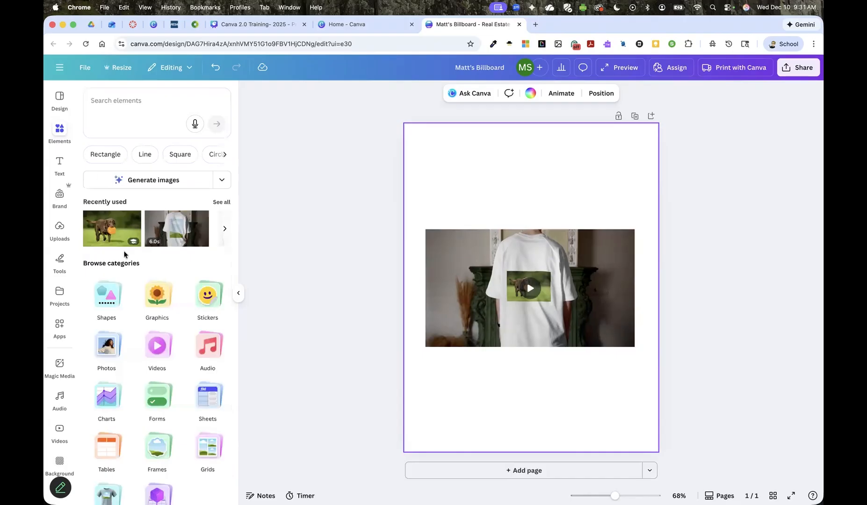
{"action": "left_click", "coordinate": [112, 487]}
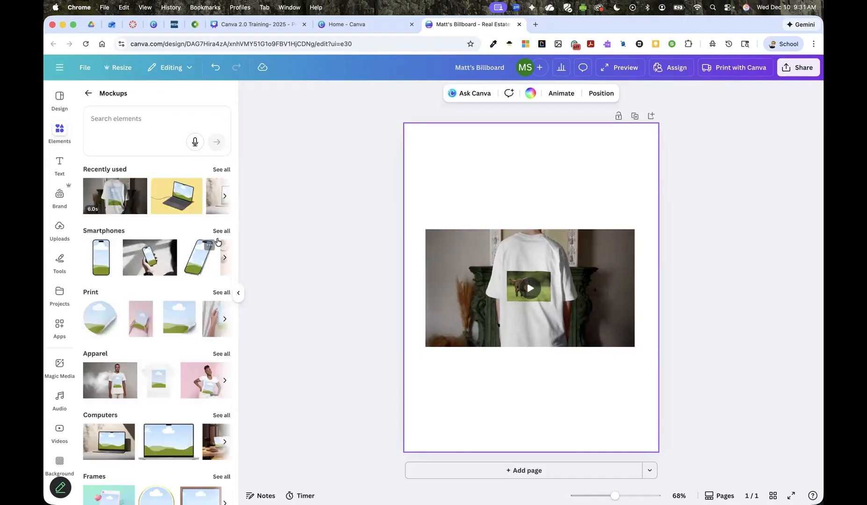
{"action": "left_click", "coordinate": [221, 416]}
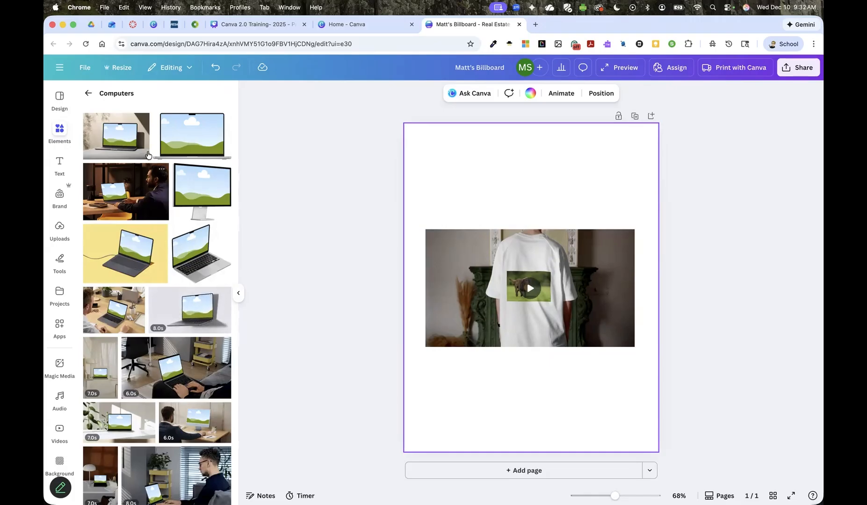
{"action": "left_click", "coordinate": [447, 234]}
{"action": "key", "text": "Delete"}
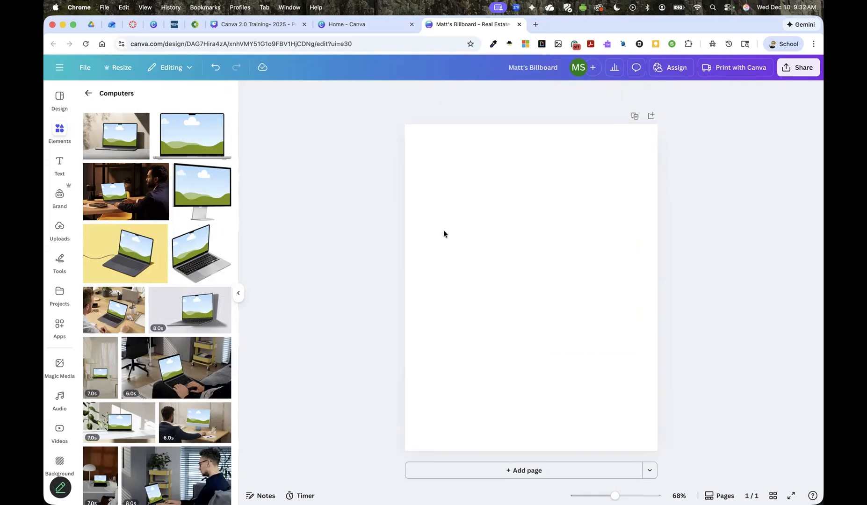
Add the mockup of a laptop against a beige shadowed wall and enlarge it to nearly the page's width
{"action": "left_click", "coordinate": [96, 140]}
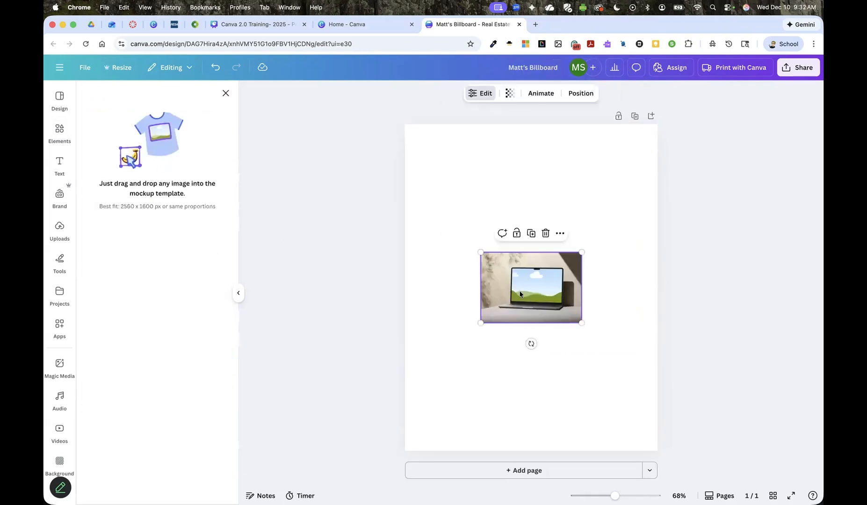
{"action": "left_click_drag", "start_coordinate": [581, 322], "coordinate": [637, 362]}
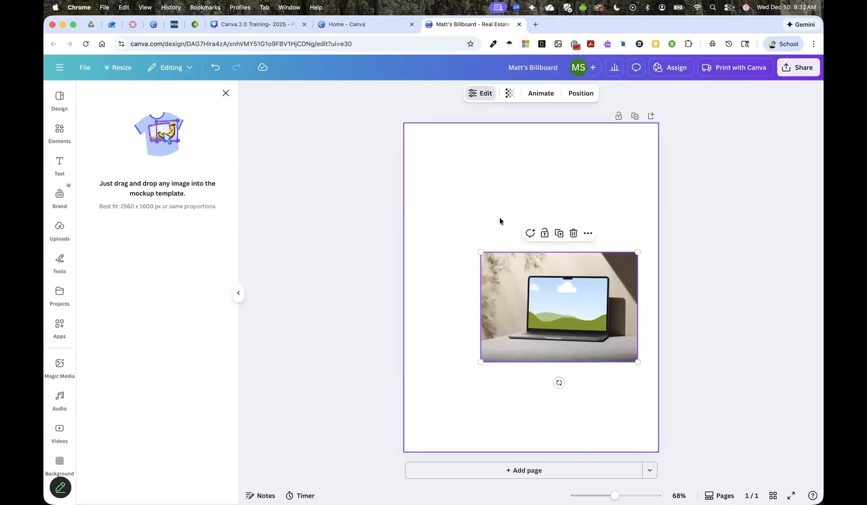
{"action": "left_click_drag", "start_coordinate": [481, 251], "coordinate": [412, 196]}
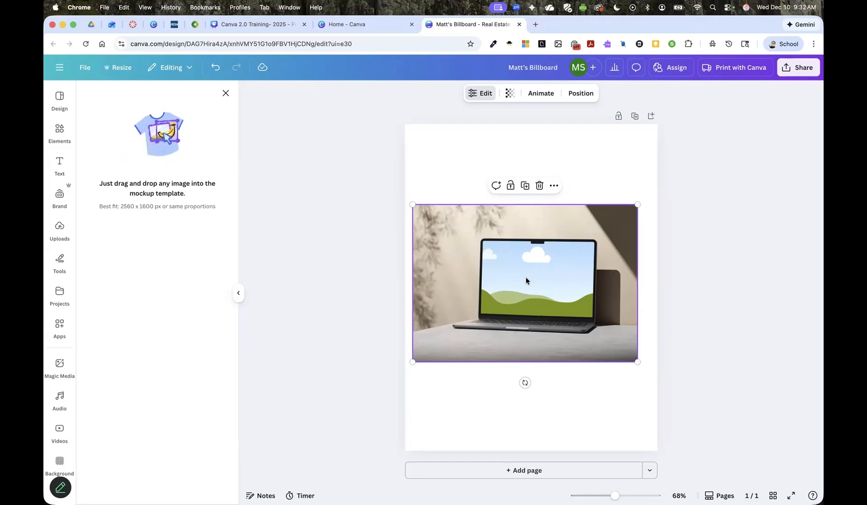
Close the laptop mockup's editing options and return from the computer mockups to the elements library overview
{"action": "left_click", "coordinate": [226, 93]}
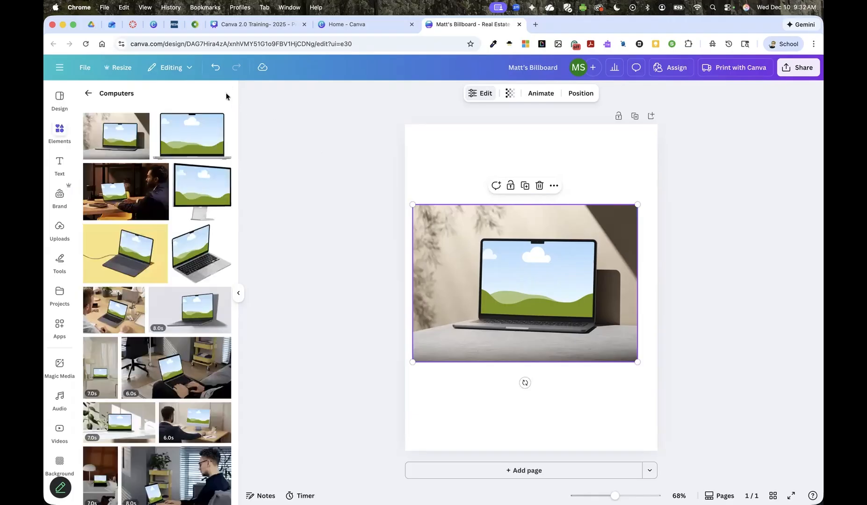
{"action": "left_click", "coordinate": [88, 93]}
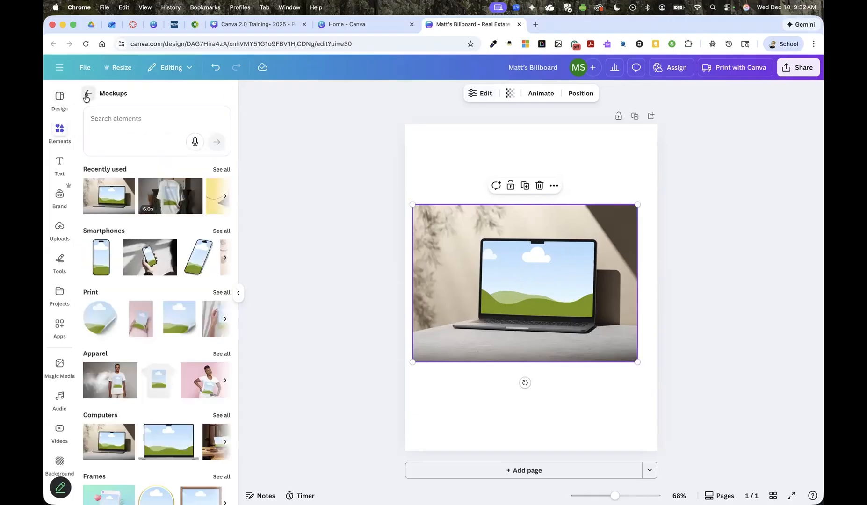
{"action": "left_click", "coordinate": [86, 95]}
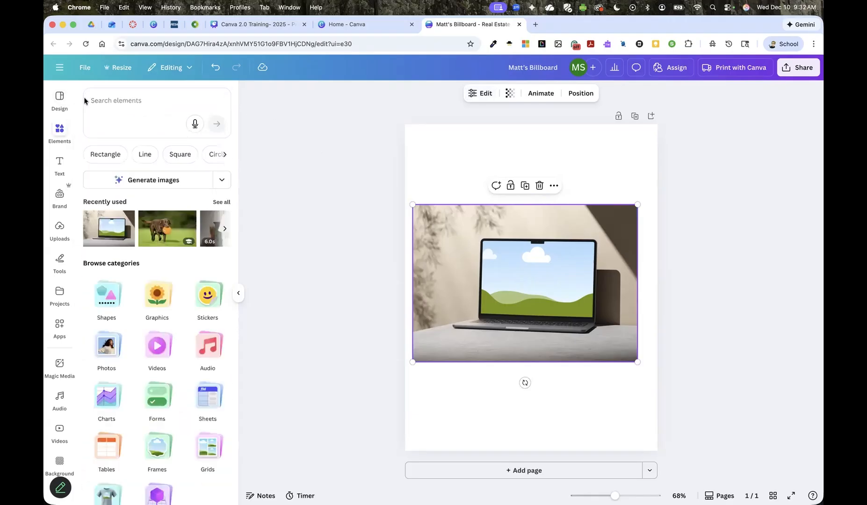
Place the red striped cup graphic on the laptop mockup's screen and shift it down so its rim shows, applying the change
{"action": "left_click", "coordinate": [155, 296]}
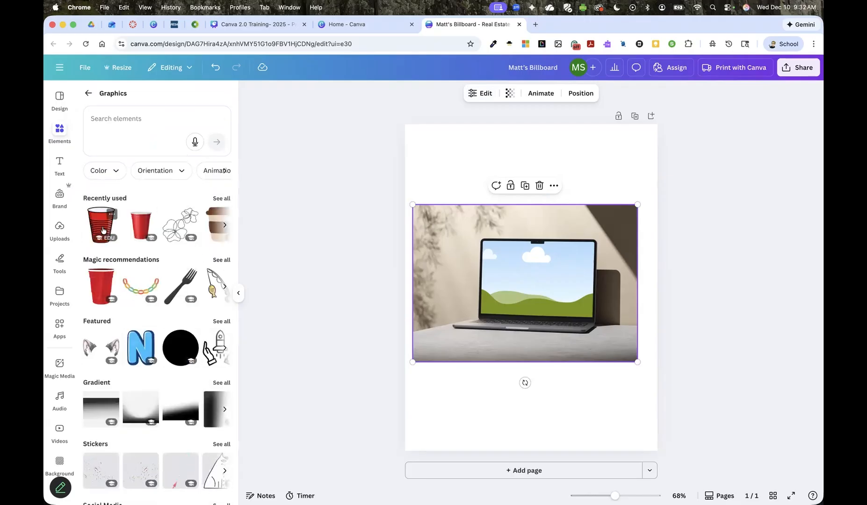
{"action": "left_click_drag", "start_coordinate": [103, 229], "coordinate": [514, 280]}
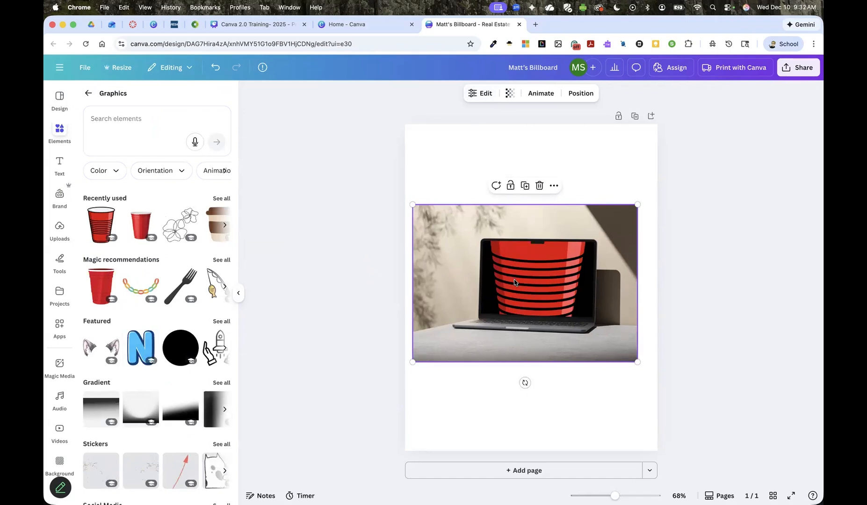
{"action": "double_click", "coordinate": [515, 282]}
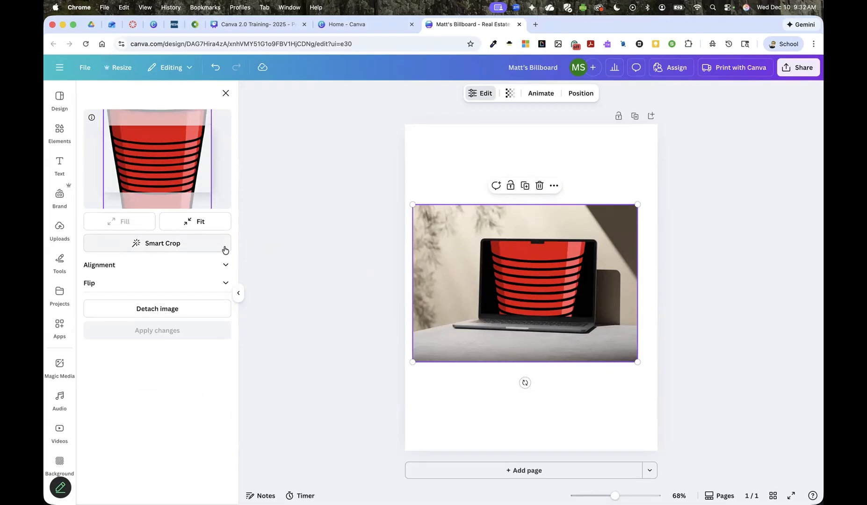
{"action": "left_click_drag", "start_coordinate": [182, 160], "coordinate": [183, 200]}
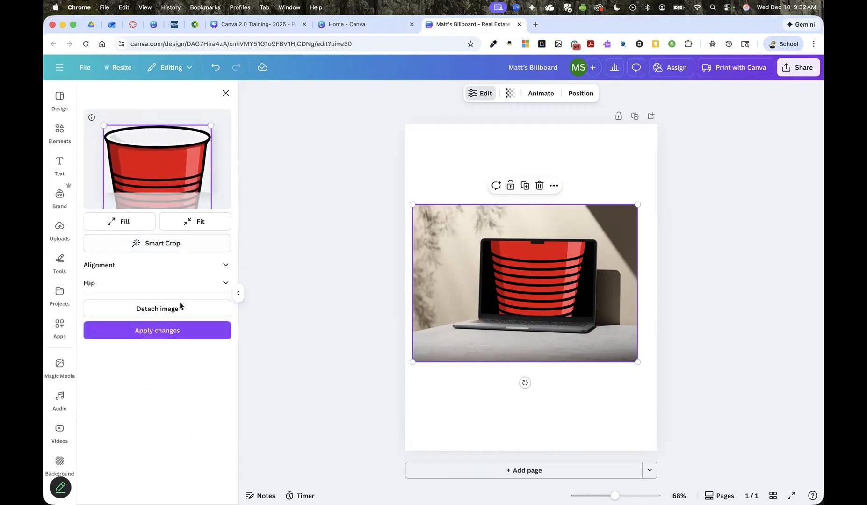
{"action": "left_click", "coordinate": [180, 331]}
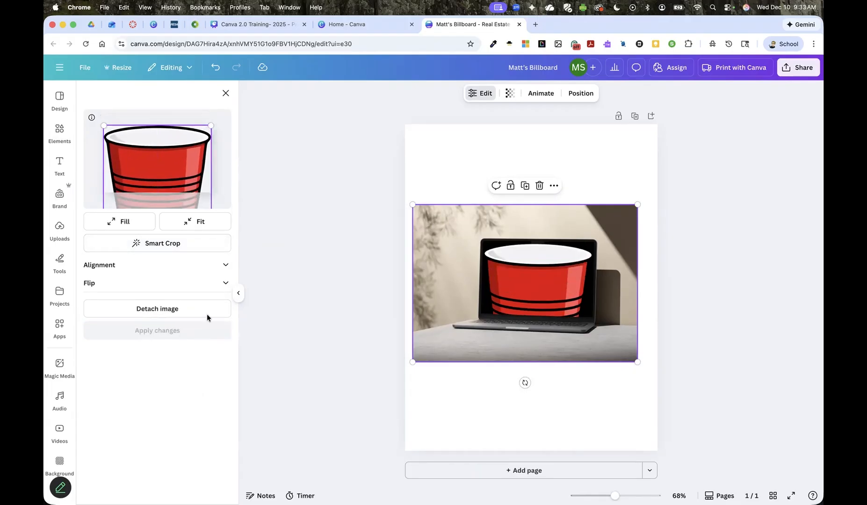
Fit the whole red cup graphic within the laptop mockup's screen and apply the change
{"action": "left_click", "coordinate": [194, 224]}
{"action": "left_click", "coordinate": [163, 329]}
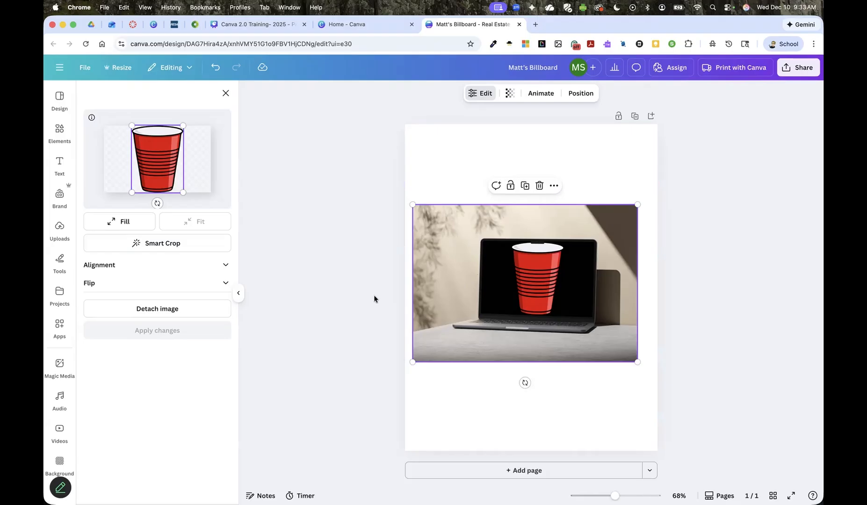
Leave the mockup's editing options, return to the elements library overview, and delete the laptop mockup from the page
{"action": "left_click", "coordinate": [226, 93]}
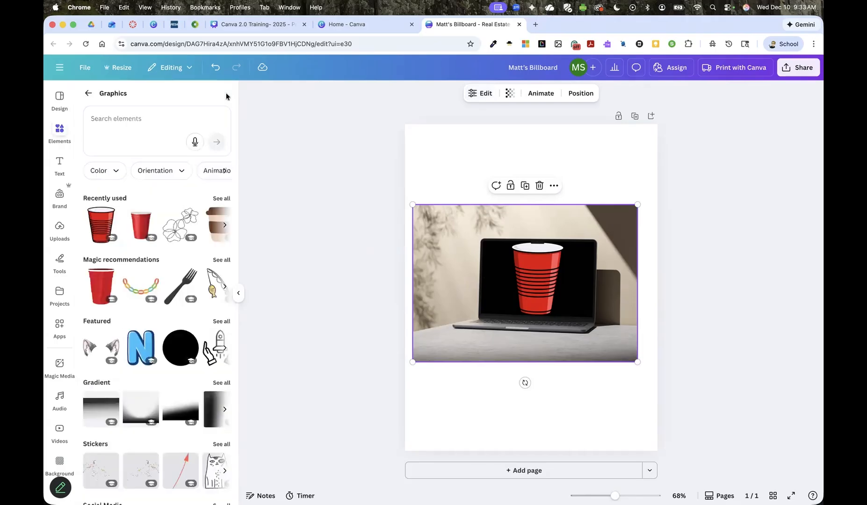
{"action": "left_click", "coordinate": [87, 94]}
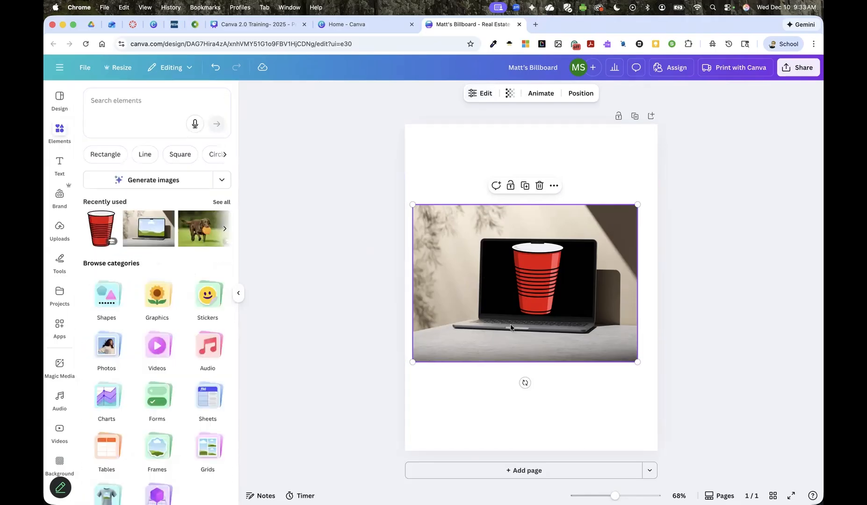
{"action": "key", "text": "Delete"}
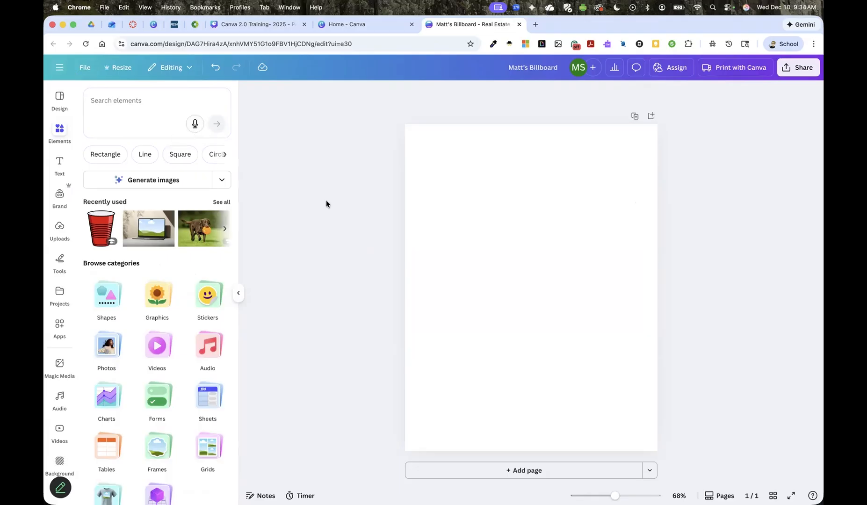
{"action": "left_click", "coordinate": [60, 131]}
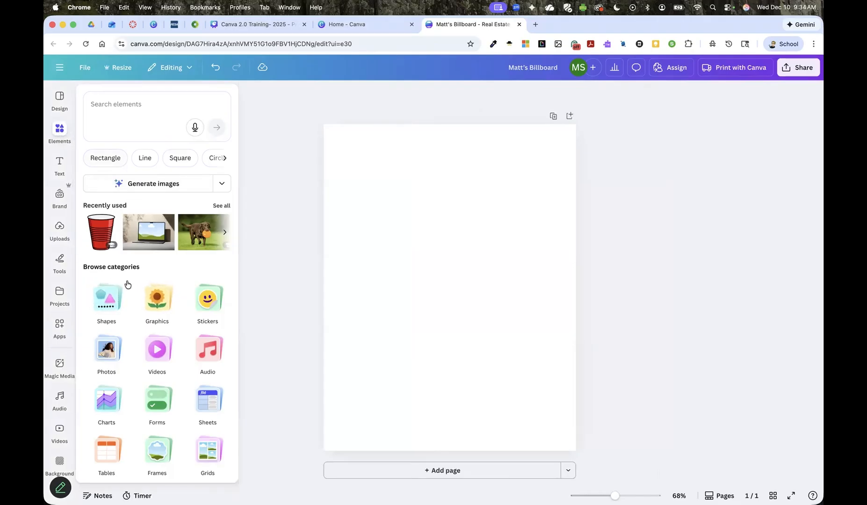
{"action": "scroll", "coordinate": [141, 347], "scroll_direction": "down", "scroll_amount": 2}
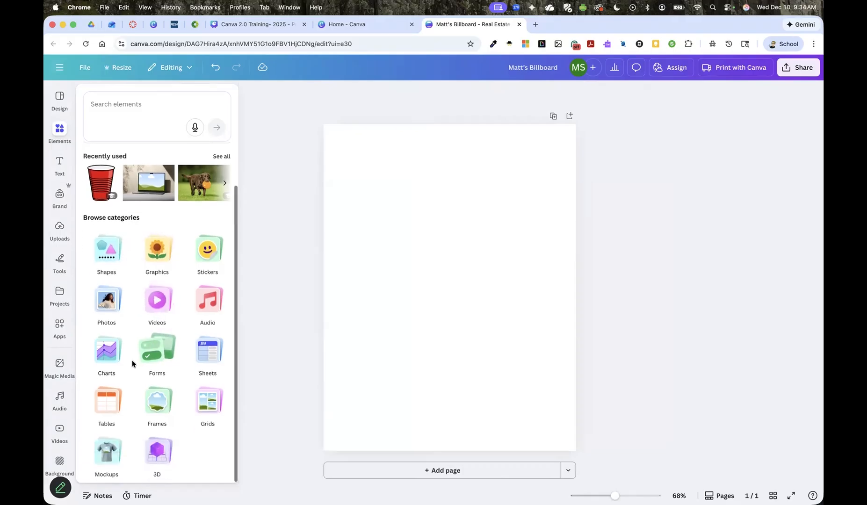
{"action": "left_click", "coordinate": [105, 450]}
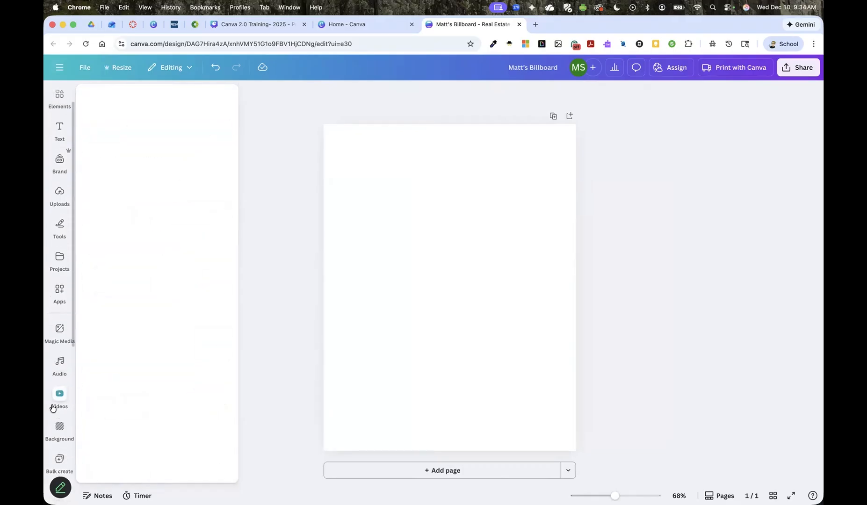
{"action": "scroll", "coordinate": [53, 408], "scroll_direction": "down", "scroll_amount": 3}
{"action": "scroll", "coordinate": [55, 404], "scroll_direction": "up", "scroll_amount": 4}
{"action": "left_click", "coordinate": [64, 297]}
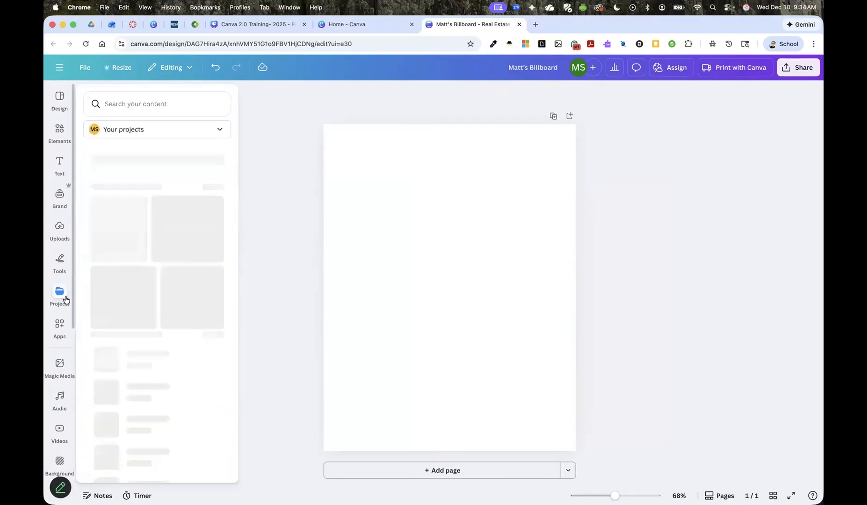
{"action": "left_click", "coordinate": [60, 132]}
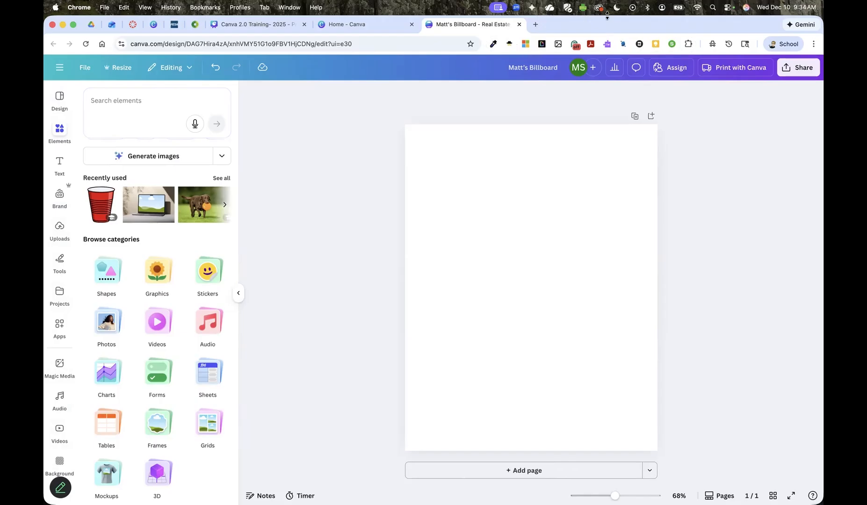
Close the billboard design and dismiss the design-creation dialog to return to the home page
{"action": "left_click", "coordinate": [519, 25]}
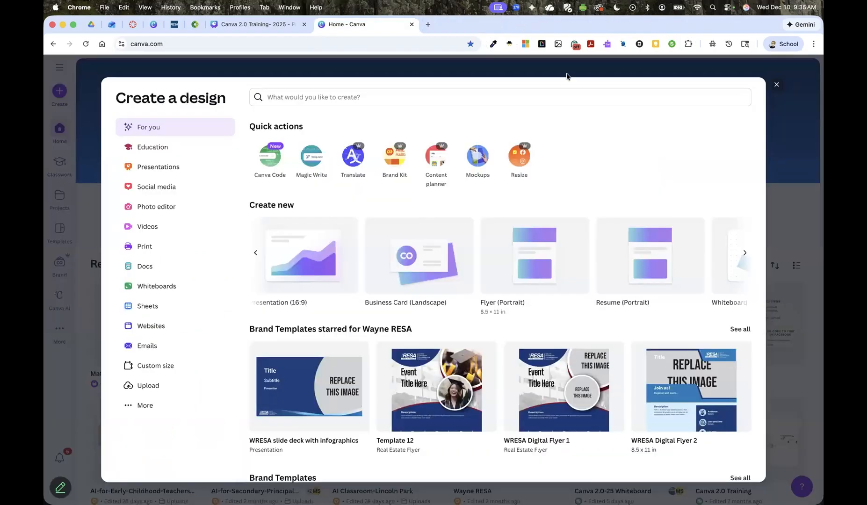
{"action": "left_click", "coordinate": [776, 84]}
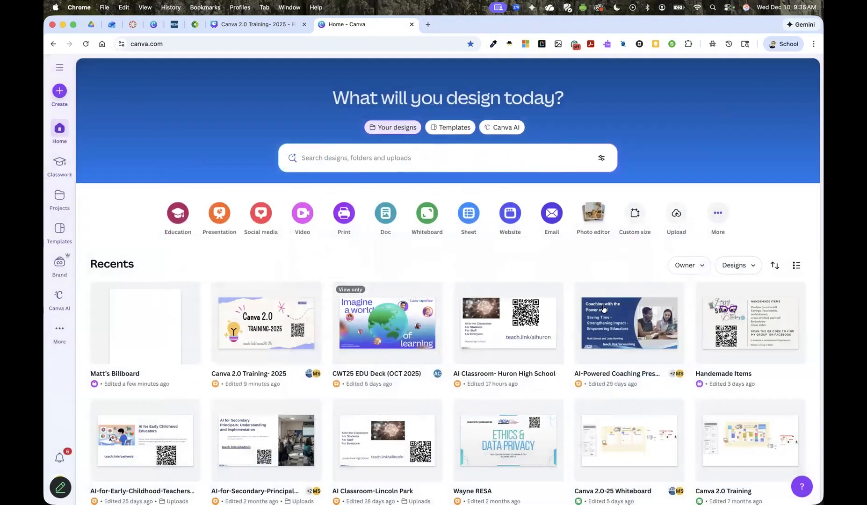
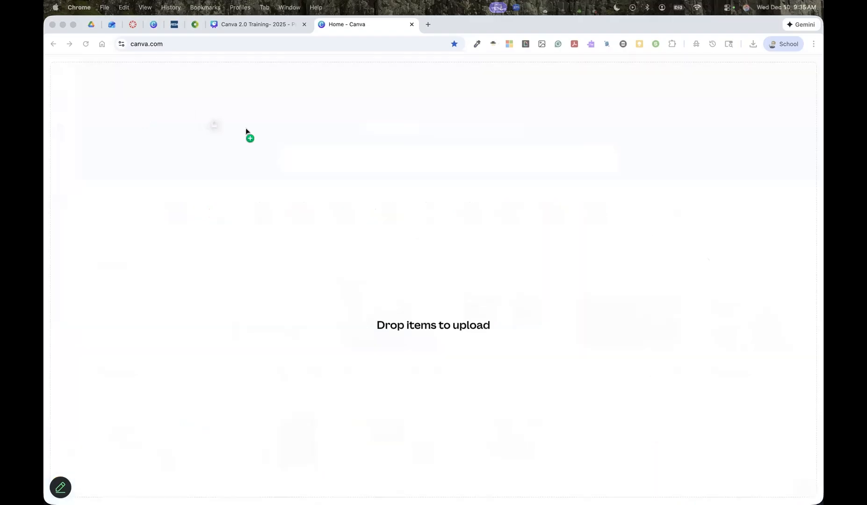
Upload the 11th.pdf file from the computer to the home page and open it as an editable design
{"action": "left_click_drag", "start_coordinate": [245, 127], "coordinate": [322, 151]}
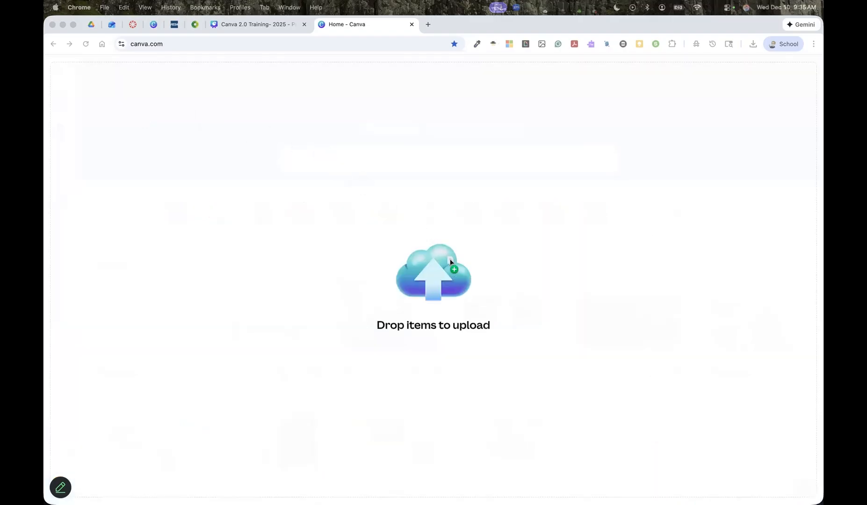
{"action": "left_click_drag", "start_coordinate": [450, 262], "coordinate": [450, 262]}
{"action": "left_click_drag", "start_coordinate": [149, 144], "coordinate": [429, 239]}
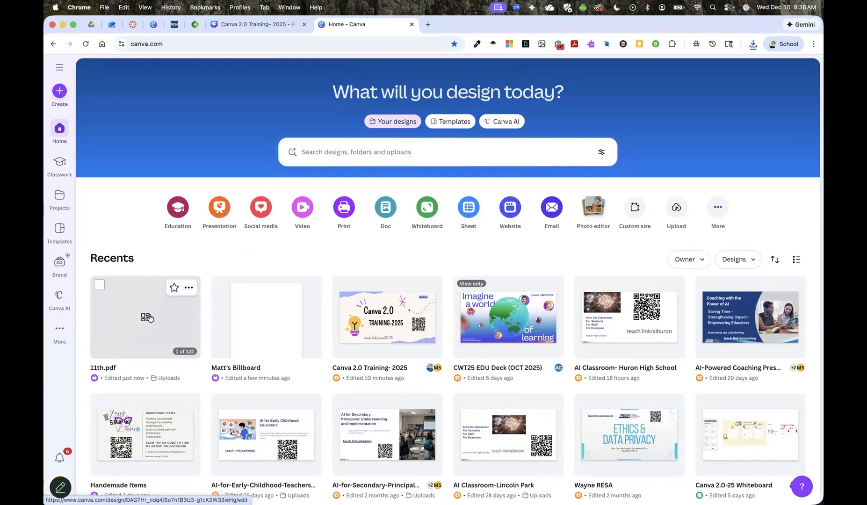
{"action": "left_click", "coordinate": [148, 318]}
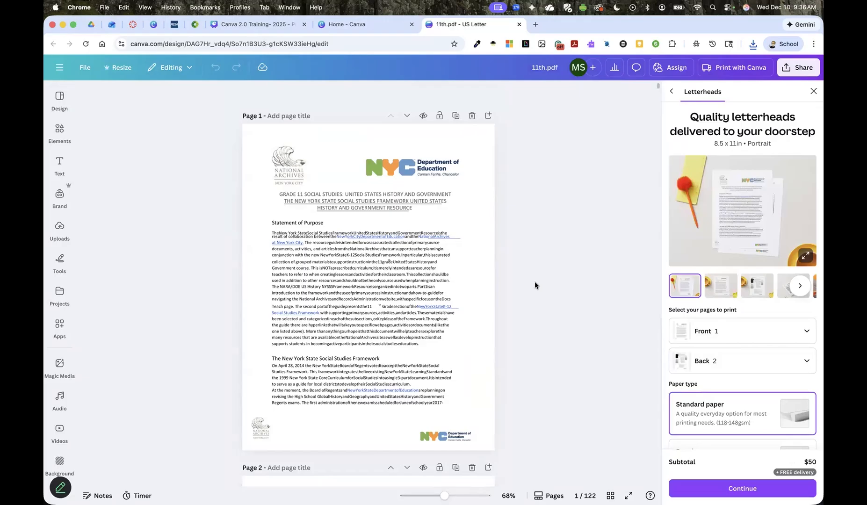
Enlarge page 1 of the imported PDF and select the NYC Department of Education and National Archives logos to examine them as separate objects
{"action": "scroll", "coordinate": [535, 282], "scroll_direction": "up", "scroll_amount": 6}
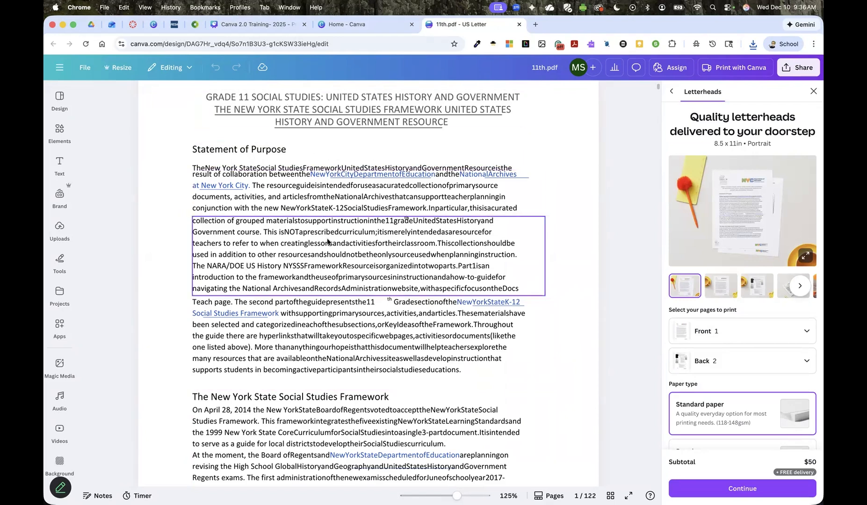
{"action": "scroll", "coordinate": [331, 264], "scroll_direction": "down", "scroll_amount": 3}
{"action": "scroll", "coordinate": [328, 255], "scroll_direction": "up", "scroll_amount": 6}
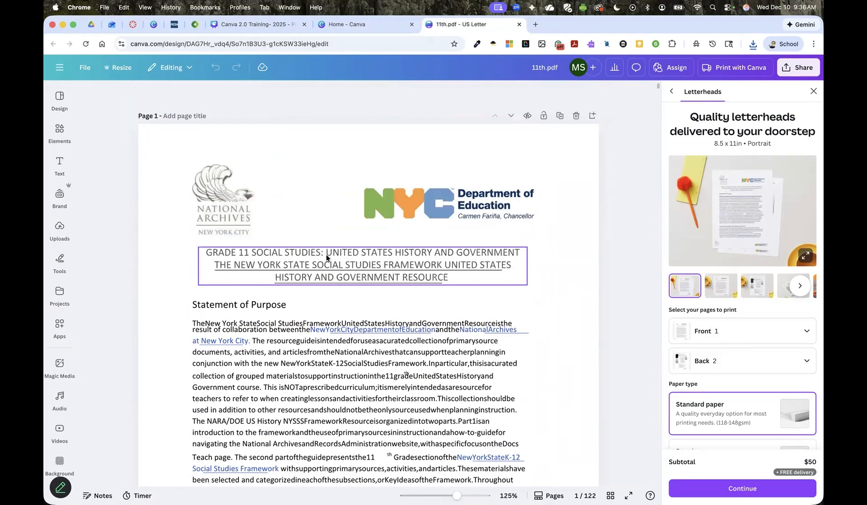
{"action": "left_click", "coordinate": [420, 204]}
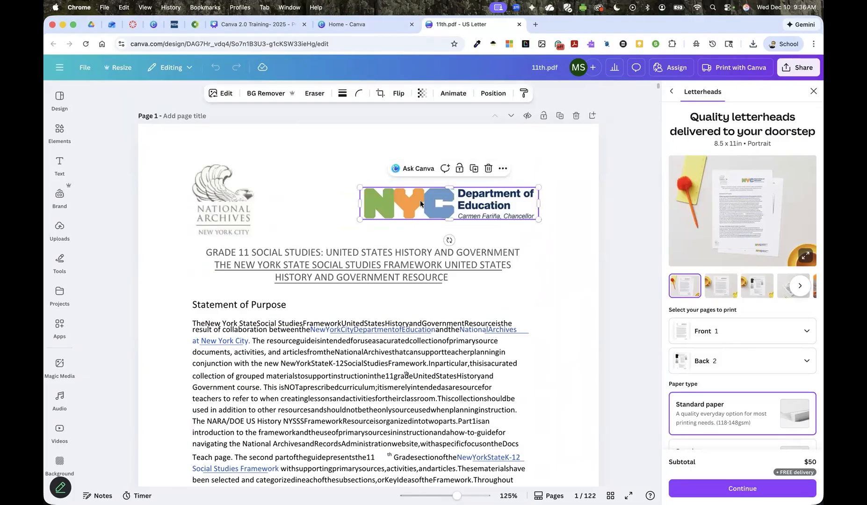
{"action": "left_click", "coordinate": [223, 202]}
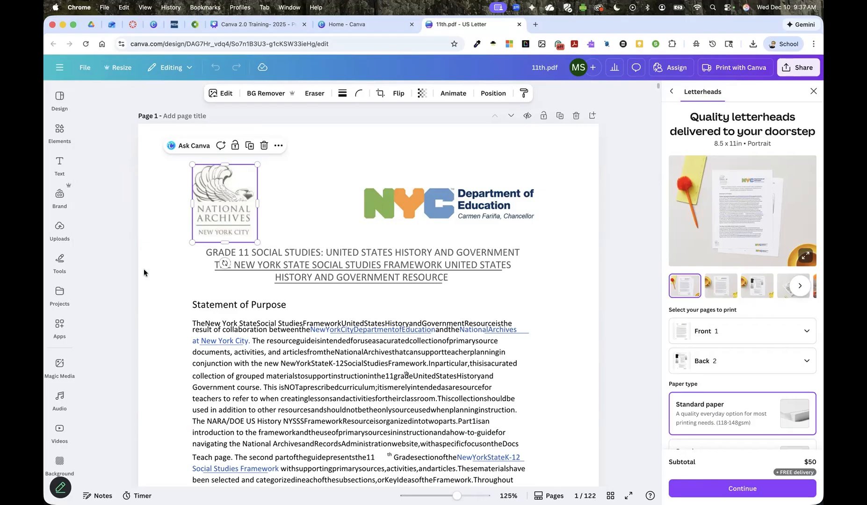
{"action": "scroll", "coordinate": [209, 275], "scroll_direction": "down", "scroll_amount": 1}
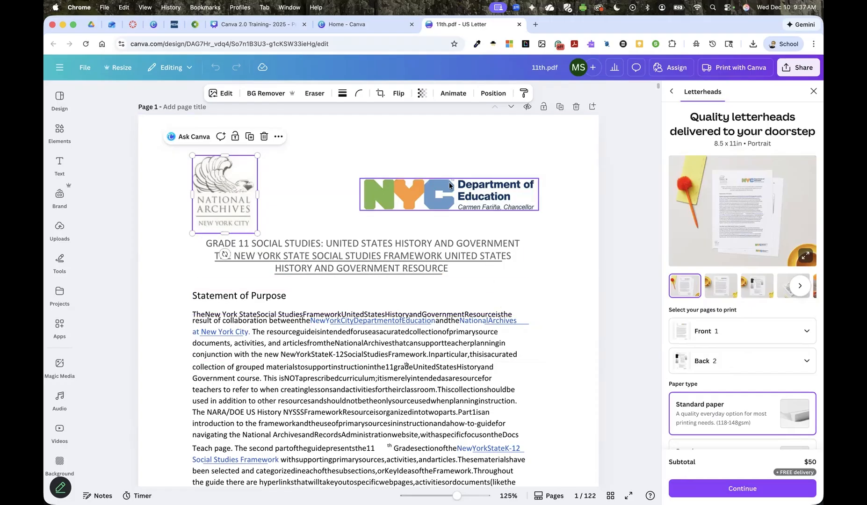
Move the linked text block under Statement of Purpose slightly down on page 1, and close the letterhead print offer
{"action": "left_click_drag", "start_coordinate": [398, 334], "coordinate": [397, 336]}
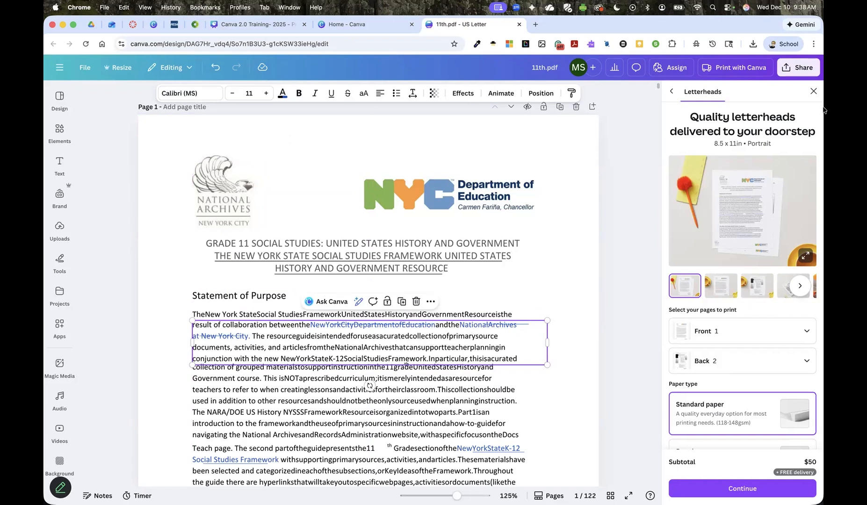
{"action": "left_click", "coordinate": [813, 93]}
Try to move the image in the Conceptual Understandings callout on page 2 slightly to the right, and deselect it
{"action": "scroll", "coordinate": [380, 364], "scroll_direction": "down", "scroll_amount": 10}
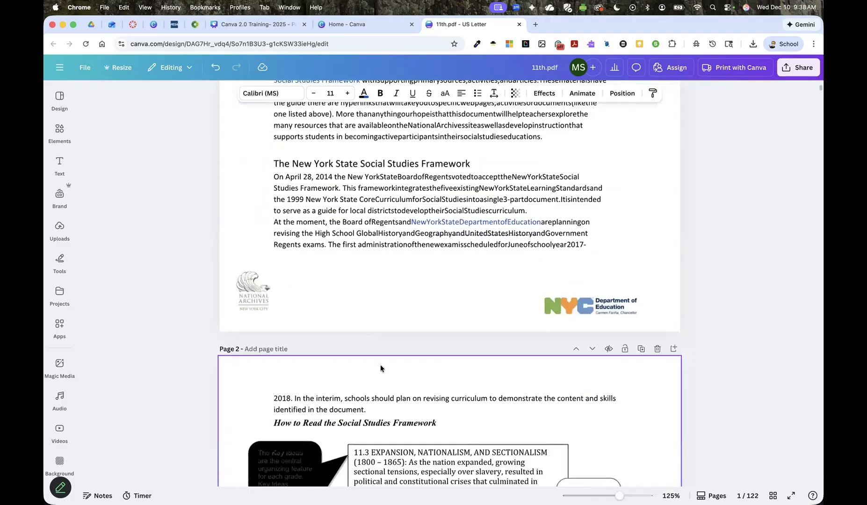
{"action": "scroll", "coordinate": [380, 367], "scroll_direction": "up", "scroll_amount": 2}
{"action": "scroll", "coordinate": [380, 367], "scroll_direction": "down", "scroll_amount": 6}
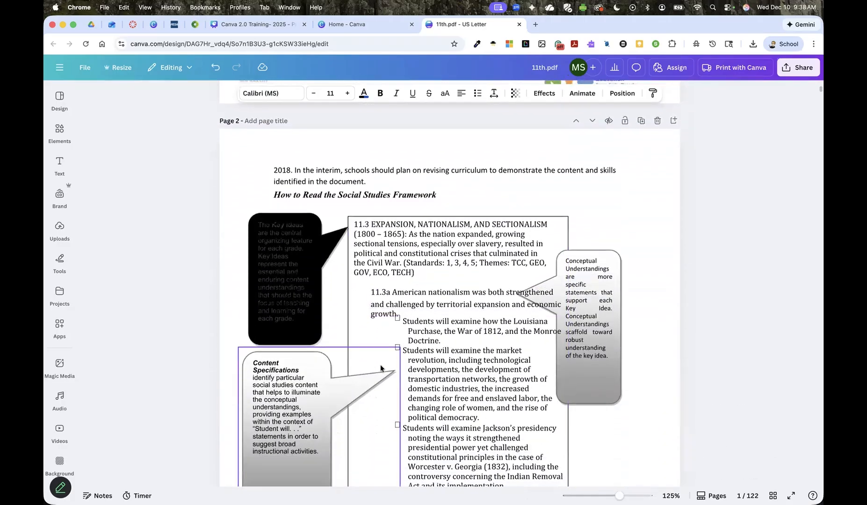
{"action": "left_click_drag", "start_coordinate": [604, 377], "coordinate": [621, 377]}
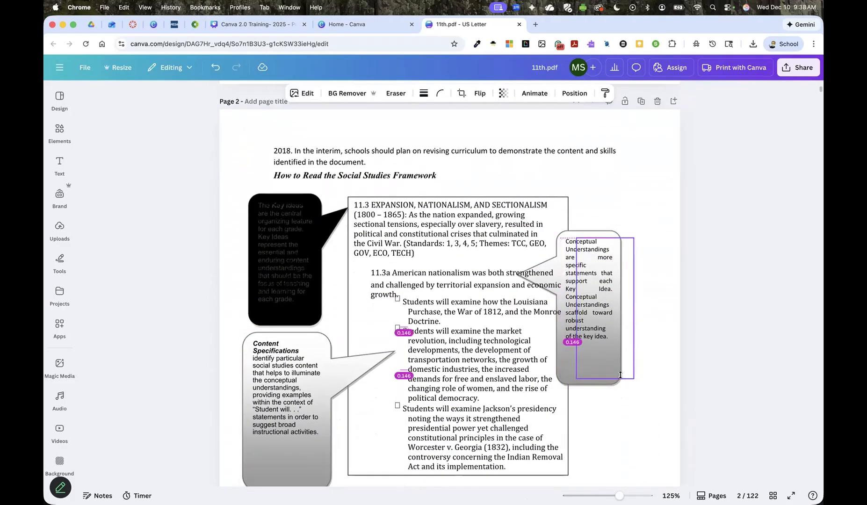
{"action": "left_click", "coordinate": [623, 405]}
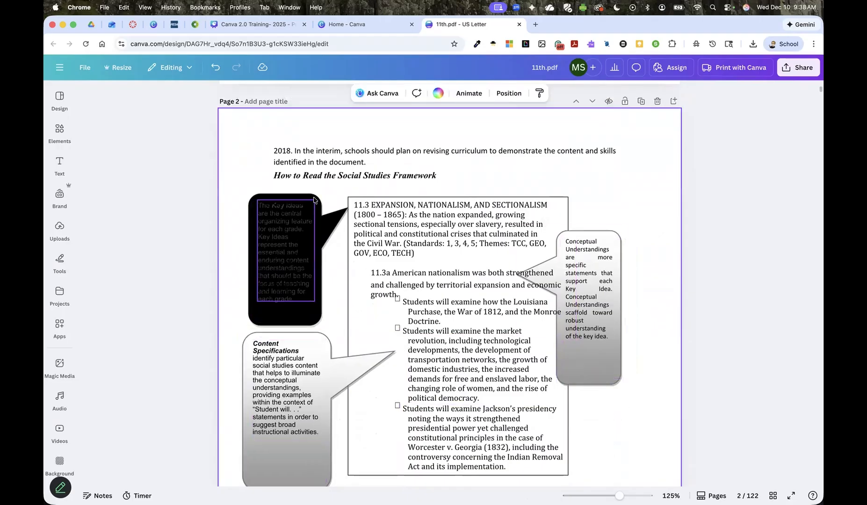
Open the introductory text block at the start of page 2 for editing, and return to the start of page 1
{"action": "double_click", "coordinate": [373, 176]}
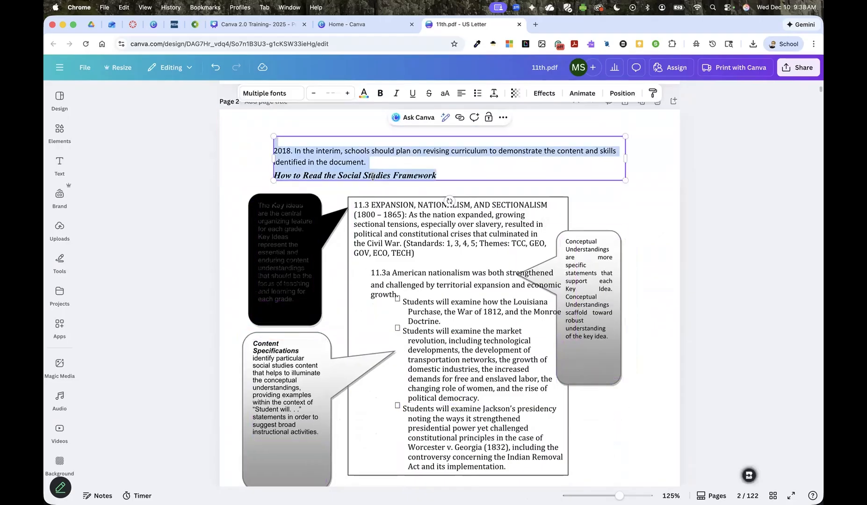
{"action": "scroll", "coordinate": [374, 277], "scroll_direction": "up", "scroll_amount": 10}
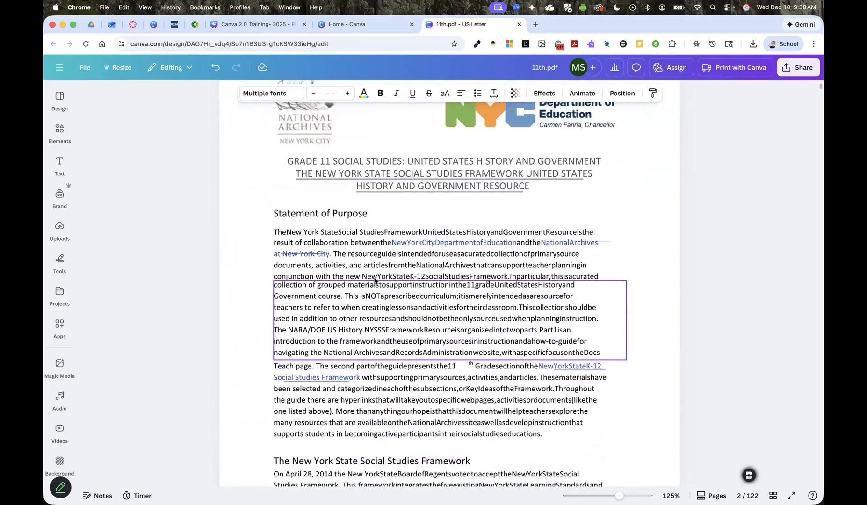
{"action": "scroll", "coordinate": [374, 280], "scroll_direction": "up", "scroll_amount": 2}
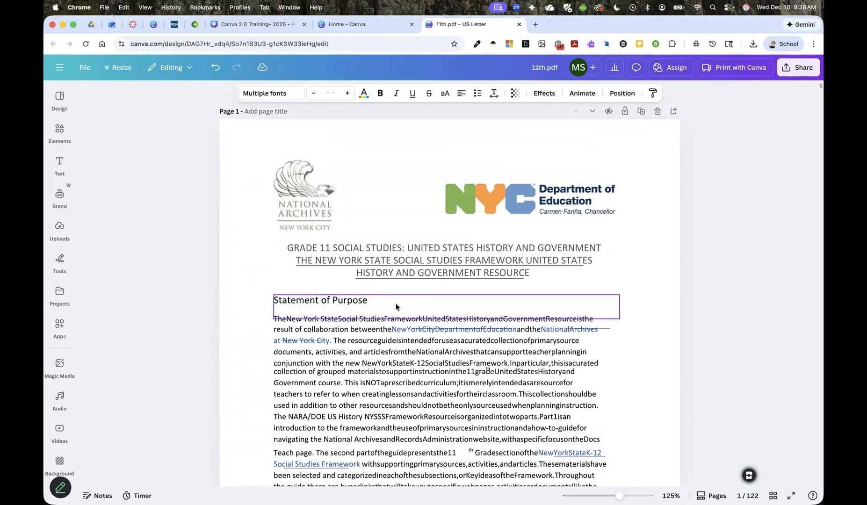
{"action": "scroll", "coordinate": [398, 304], "scroll_direction": "down", "scroll_amount": 1}
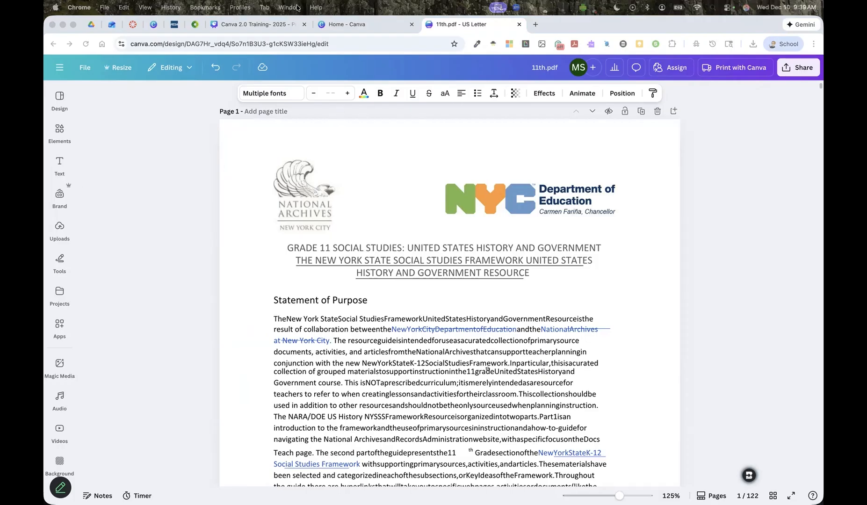
Switch to the Canva 2.0 Training-2025 presentation and present it full screen from slide 9, the Canva Whiteboard slide
{"action": "left_click", "coordinate": [269, 24]}
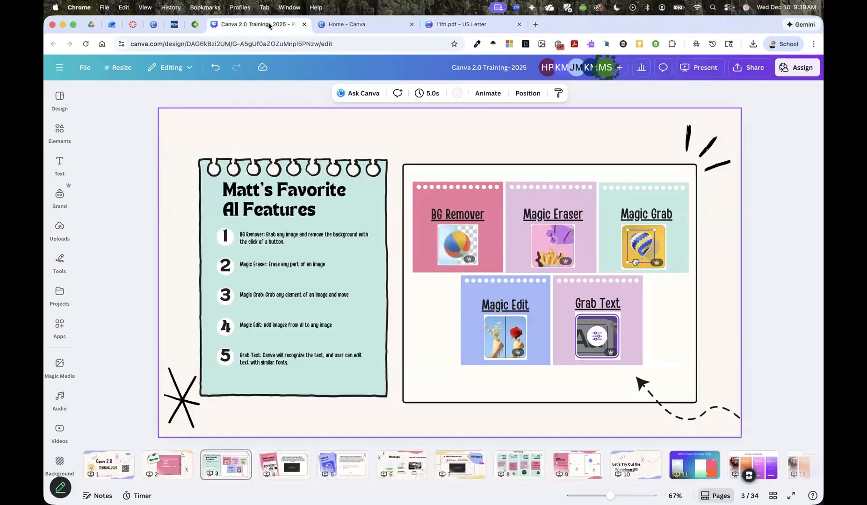
{"action": "scroll", "coordinate": [559, 464], "scroll_direction": "right", "scroll_amount": 2}
{"action": "left_click", "coordinate": [559, 464]}
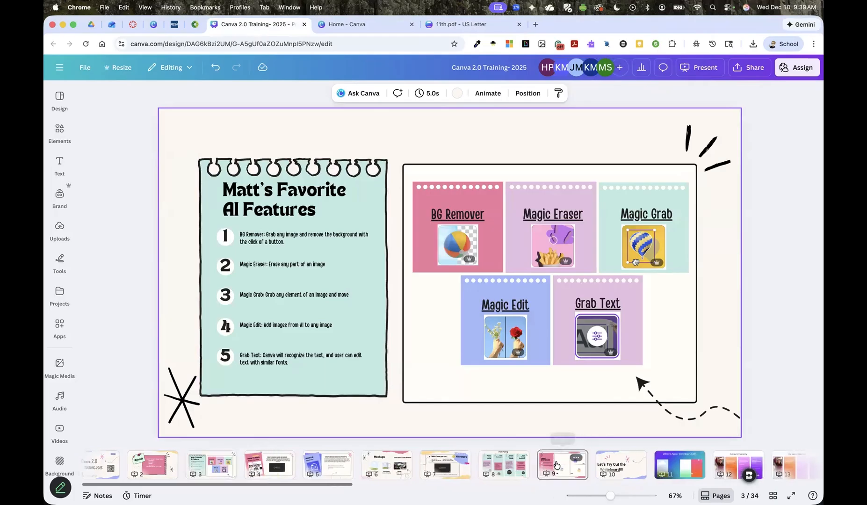
{"action": "left_click", "coordinate": [700, 67]}
{"action": "left_click", "coordinate": [711, 306]}
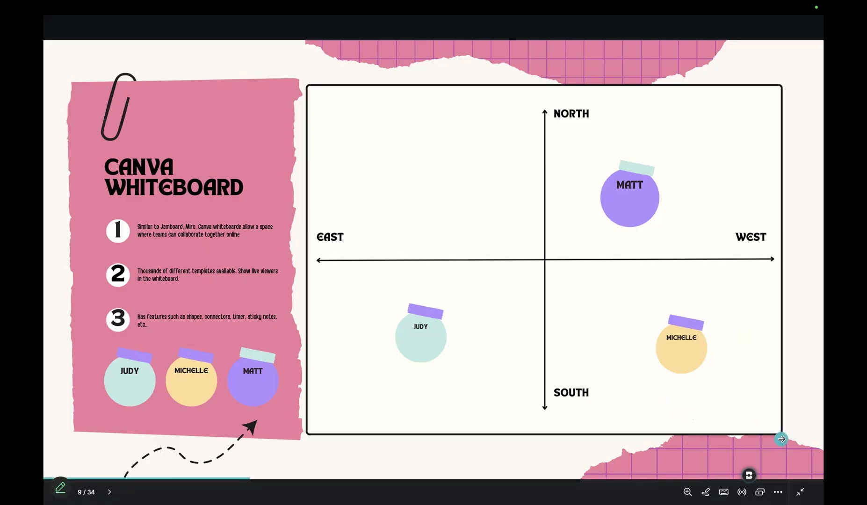
Open the whiteboard linked on the next slide and select its complete web address
{"action": "left_click", "coordinate": [780, 437]}
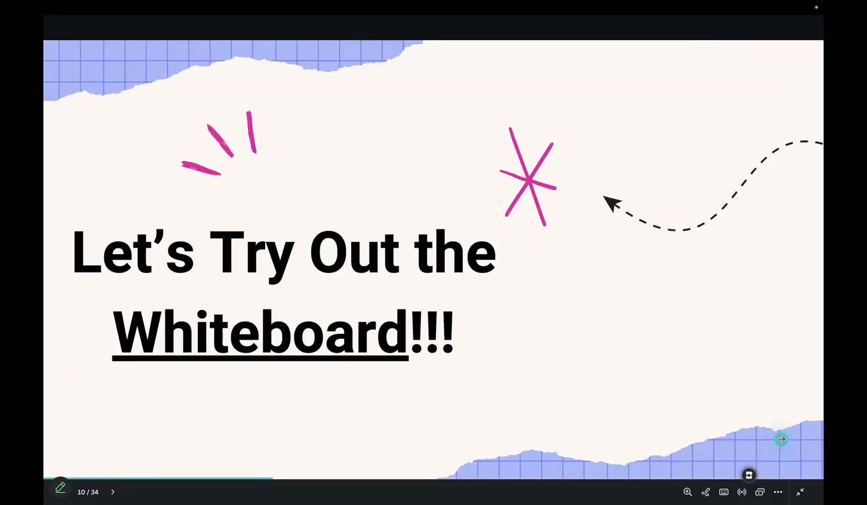
{"action": "left_click", "coordinate": [279, 350]}
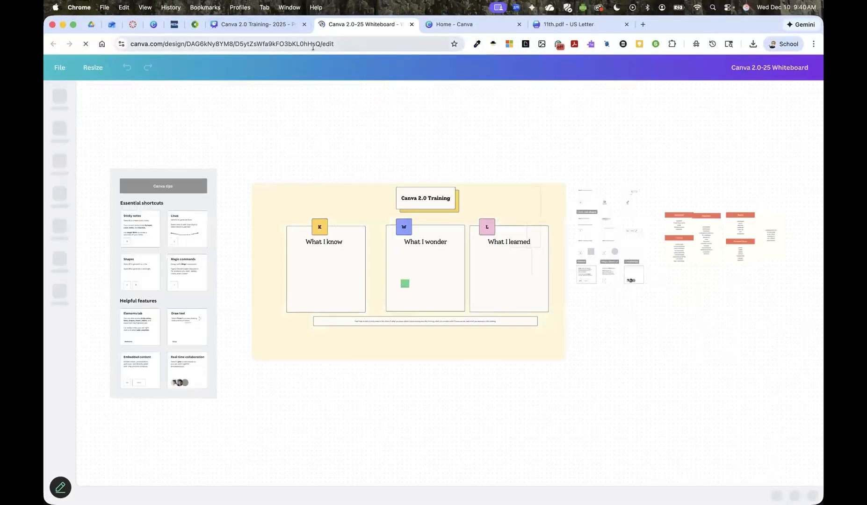
{"action": "left_click", "coordinate": [314, 45]}
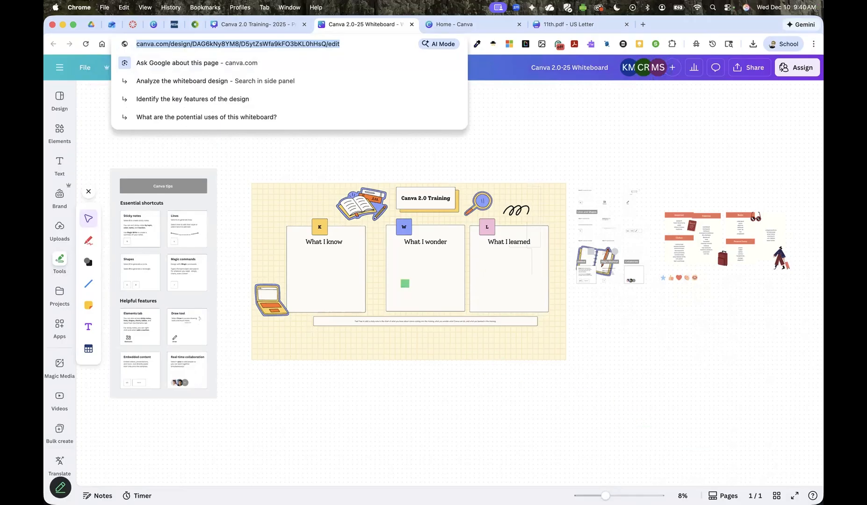
{"action": "left_click", "coordinate": [273, 44]}
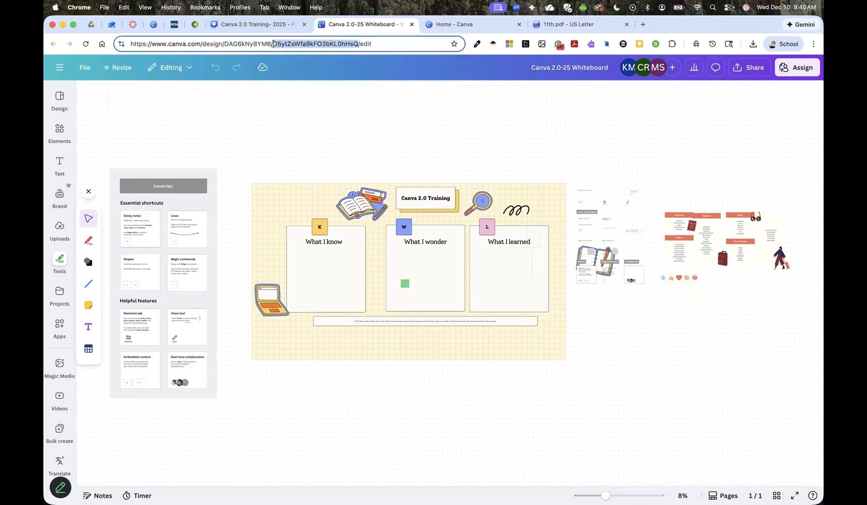
{"action": "triple_click", "coordinate": [273, 45]}
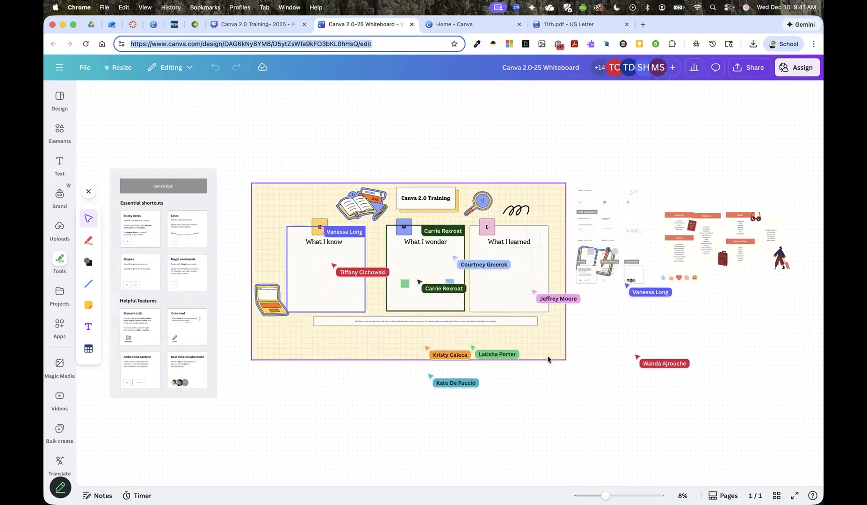
Examine the Canva 2.0 Training whiteboard's What I know, What I wonder and What I learned columns
{"action": "scroll", "coordinate": [548, 359], "scroll_direction": "up", "scroll_amount": 5}
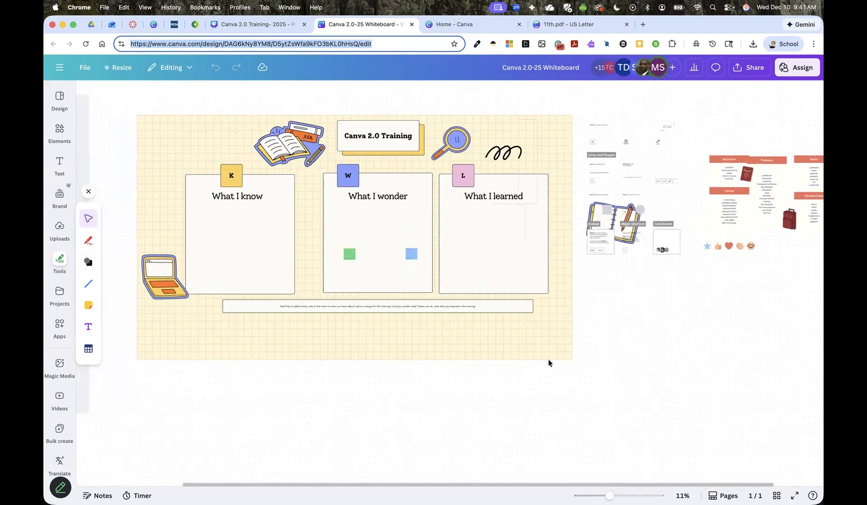
{"action": "scroll", "coordinate": [549, 360], "scroll_direction": "up", "scroll_amount": 2}
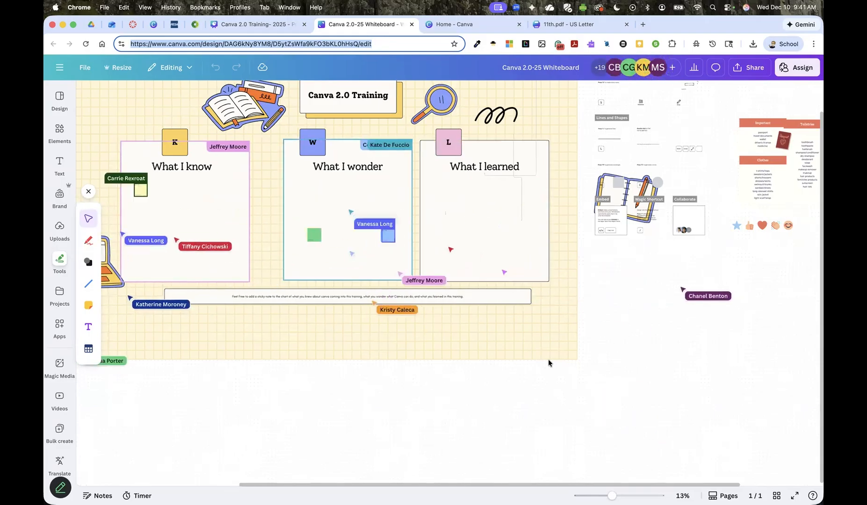
{"action": "scroll", "coordinate": [548, 359], "scroll_direction": "down", "scroll_amount": 3}
{"action": "scroll", "coordinate": [548, 359], "scroll_direction": "up", "scroll_amount": 5}
{"action": "scroll", "coordinate": [548, 360], "scroll_direction": "down", "scroll_amount": 4}
{"action": "scroll", "coordinate": [548, 359], "scroll_direction": "up", "scroll_amount": 4}
{"action": "scroll", "coordinate": [548, 360], "scroll_direction": "down", "scroll_amount": 4}
{"action": "scroll", "coordinate": [548, 359], "scroll_direction": "up", "scroll_amount": 2}
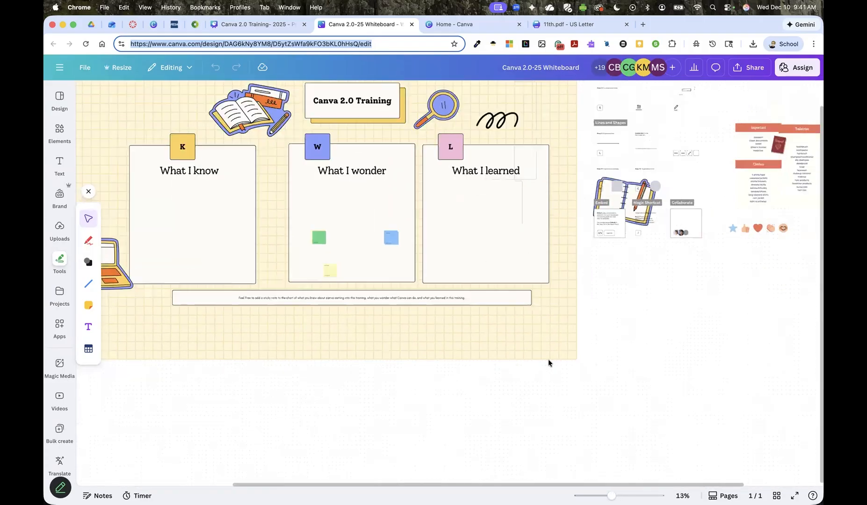
{"action": "scroll", "coordinate": [548, 360], "scroll_direction": "down", "scroll_amount": 2}
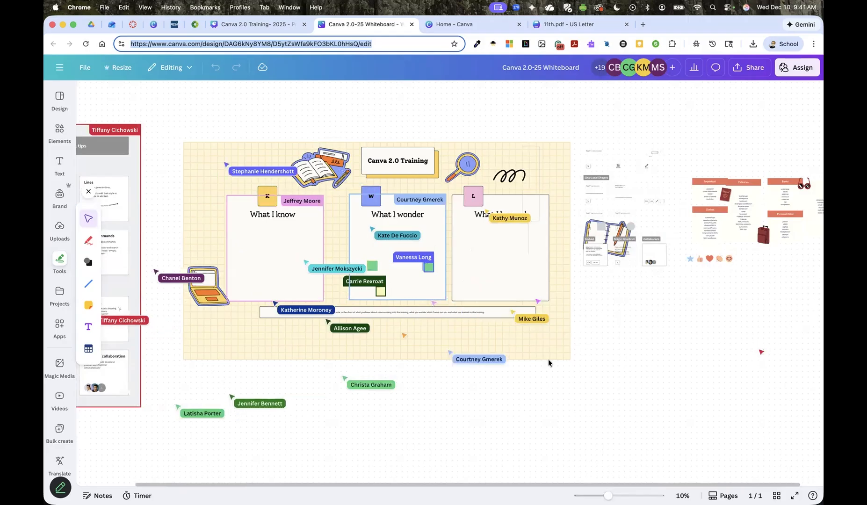
{"action": "scroll", "coordinate": [549, 359], "scroll_direction": "up", "scroll_amount": 3}
{"action": "scroll", "coordinate": [548, 359], "scroll_direction": "down", "scroll_amount": 3}
{"action": "scroll", "coordinate": [548, 359], "scroll_direction": "up", "scroll_amount": 4}
{"action": "scroll", "coordinate": [548, 359], "scroll_direction": "up", "scroll_amount": 3}
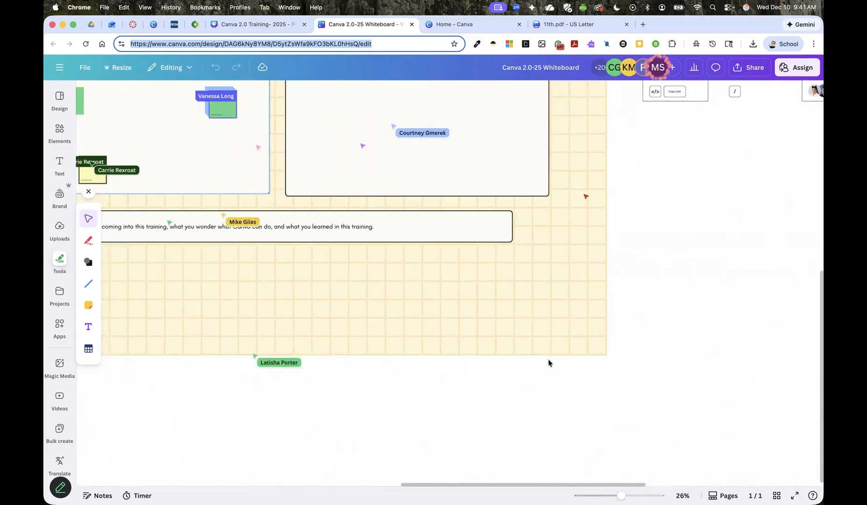
{"action": "scroll", "coordinate": [548, 359], "scroll_direction": "down", "scroll_amount": 4}
{"action": "scroll", "coordinate": [548, 359], "scroll_direction": "up", "scroll_amount": 1}
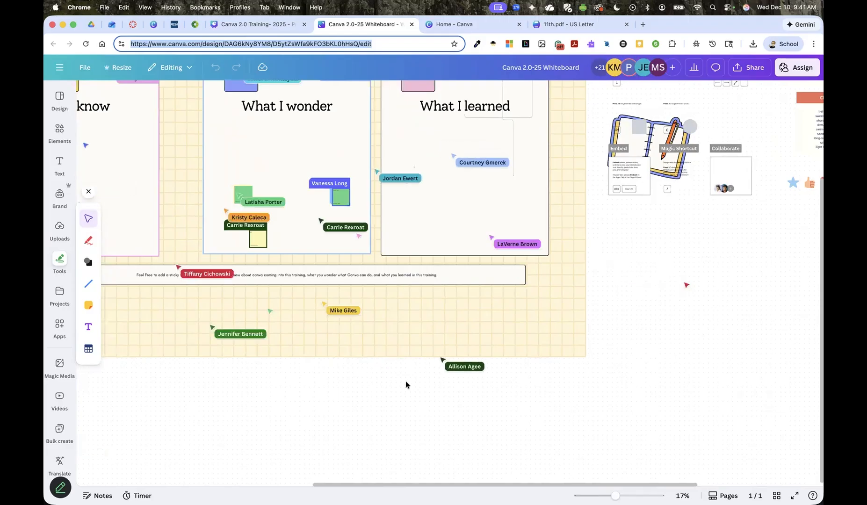
Add a blue sticky note to the whiteboard, resize it and place it in the What I know column just below the heading
{"action": "left_click_drag", "start_coordinate": [406, 382], "coordinate": [499, 391]}
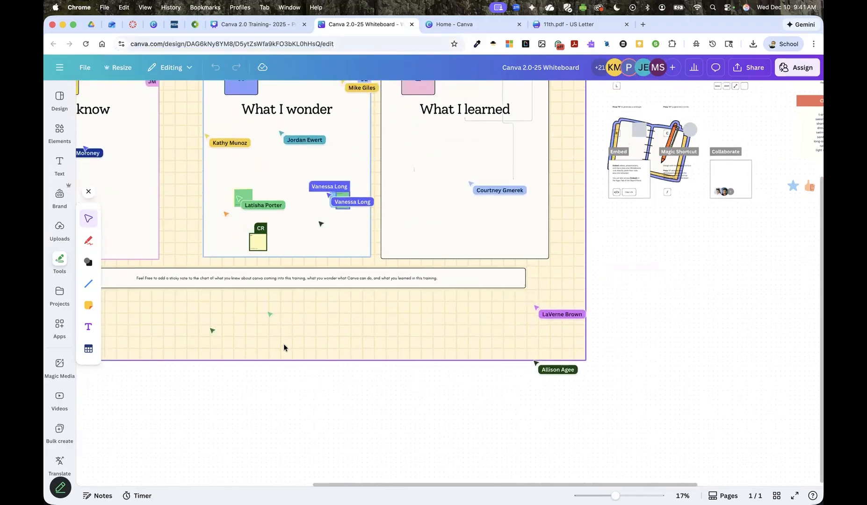
{"action": "scroll", "coordinate": [287, 349], "scroll_direction": "up", "scroll_amount": 3}
{"action": "scroll", "coordinate": [288, 347], "scroll_direction": "up", "scroll_amount": 1}
{"action": "scroll", "coordinate": [289, 347], "scroll_direction": "left", "scroll_amount": 8}
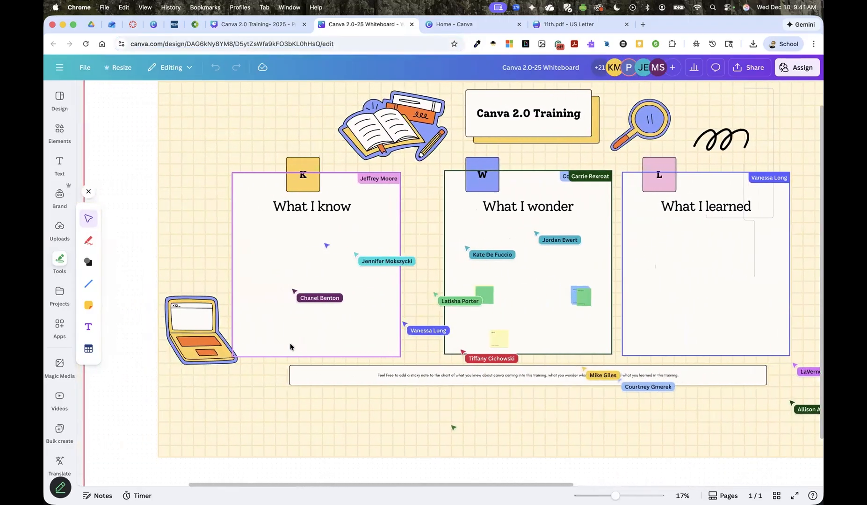
{"action": "scroll", "coordinate": [290, 346], "scroll_direction": "left", "scroll_amount": 10}
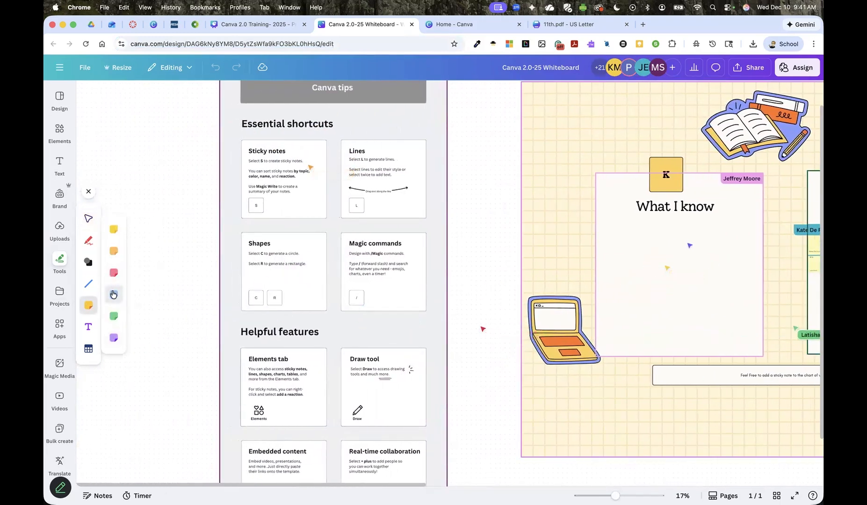
{"action": "left_click", "coordinate": [113, 294]}
{"action": "left_click_drag", "start_coordinate": [459, 293], "coordinate": [491, 323]}
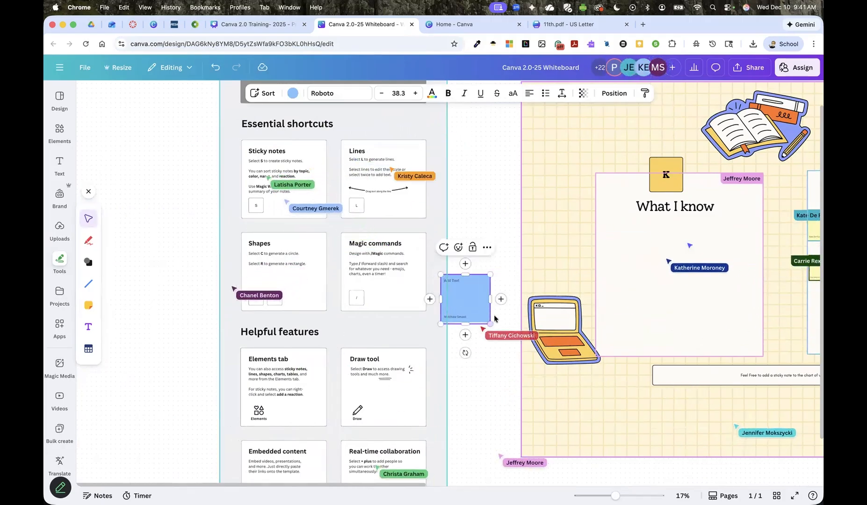
{"action": "left_click_drag", "start_coordinate": [469, 292], "coordinate": [632, 239]}
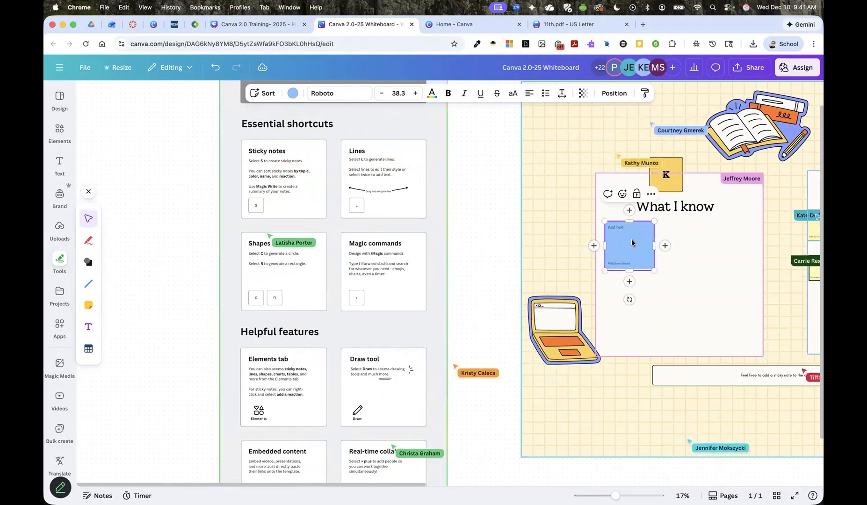
{"action": "left_click_drag", "start_coordinate": [654, 270], "coordinate": [644, 261]}
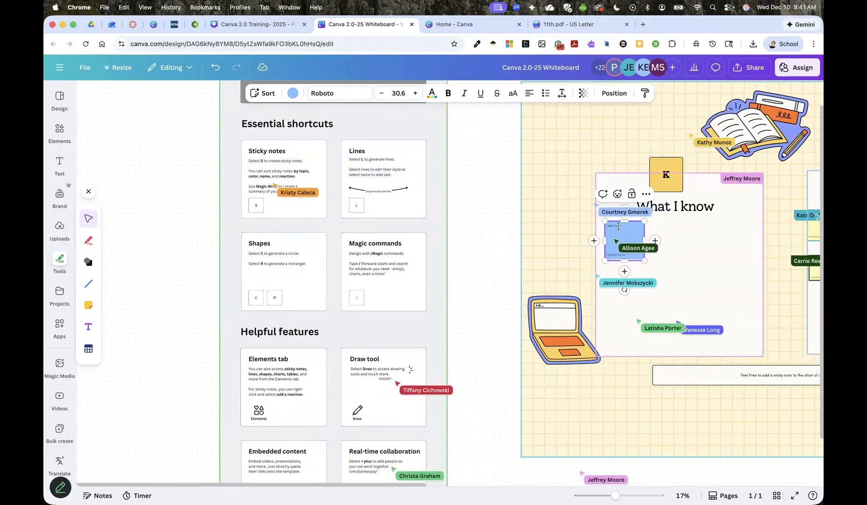
Enter "I don't know much!" on the blue sticky note and shrink the note further
{"action": "left_click", "coordinate": [618, 226]}
{"action": "type", "text": "I don't know much!"}
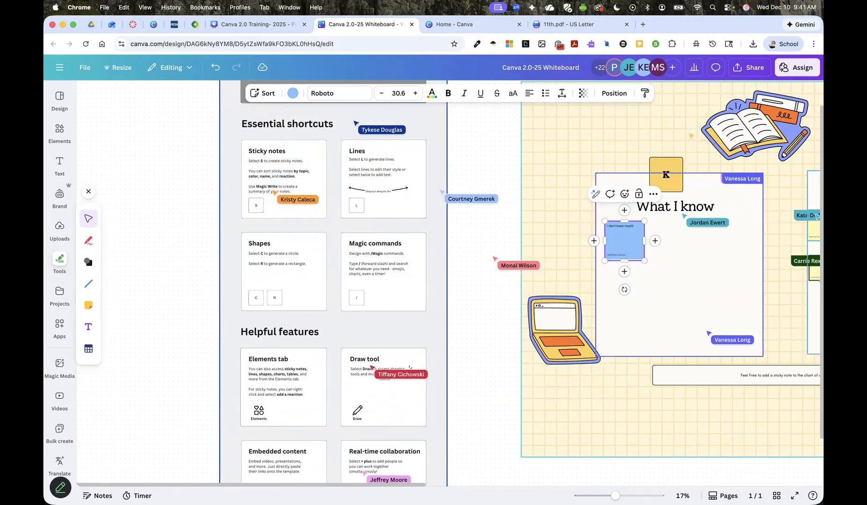
{"action": "scroll", "coordinate": [689, 189], "scroll_direction": "down", "scroll_amount": 3}
{"action": "scroll", "coordinate": [689, 190], "scroll_direction": "left", "scroll_amount": 2}
{"action": "left_click_drag", "start_coordinate": [686, 187], "coordinate": [671, 177]}
{"action": "scroll", "coordinate": [651, 415], "scroll_direction": "right", "scroll_amount": 2}
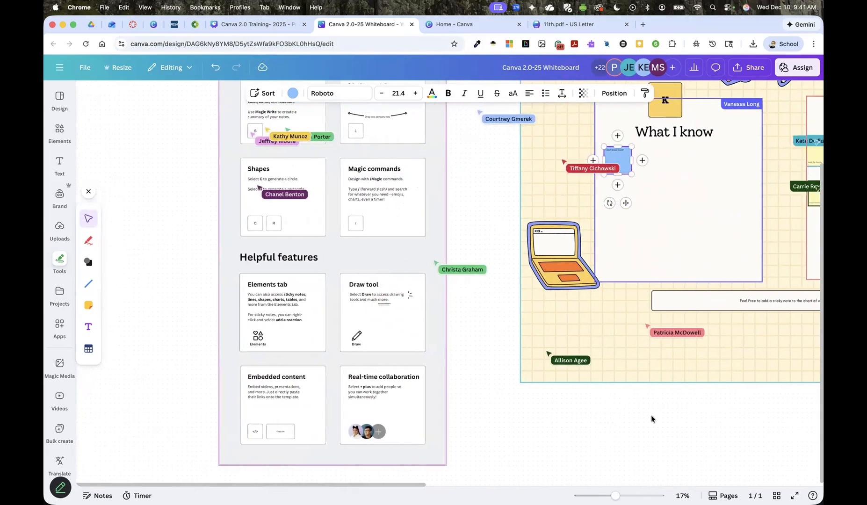
{"action": "scroll", "coordinate": [584, 404], "scroll_direction": "right", "scroll_amount": 10}
{"action": "scroll", "coordinate": [583, 405], "scroll_direction": "up", "scroll_amount": 4}
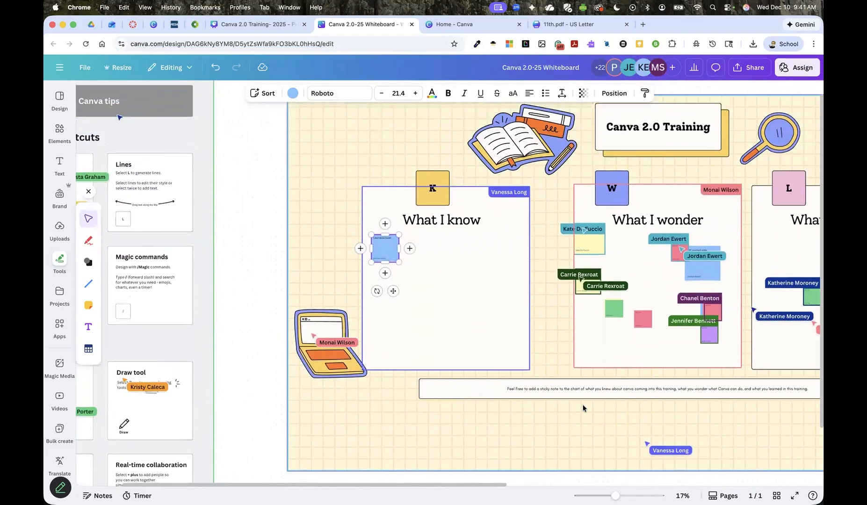
{"action": "scroll", "coordinate": [583, 406], "scroll_direction": "up", "scroll_amount": 2}
{"action": "scroll", "coordinate": [583, 406], "scroll_direction": "left", "scroll_amount": 2}
{"action": "scroll", "coordinate": [583, 409], "scroll_direction": "down", "scroll_amount": 1}
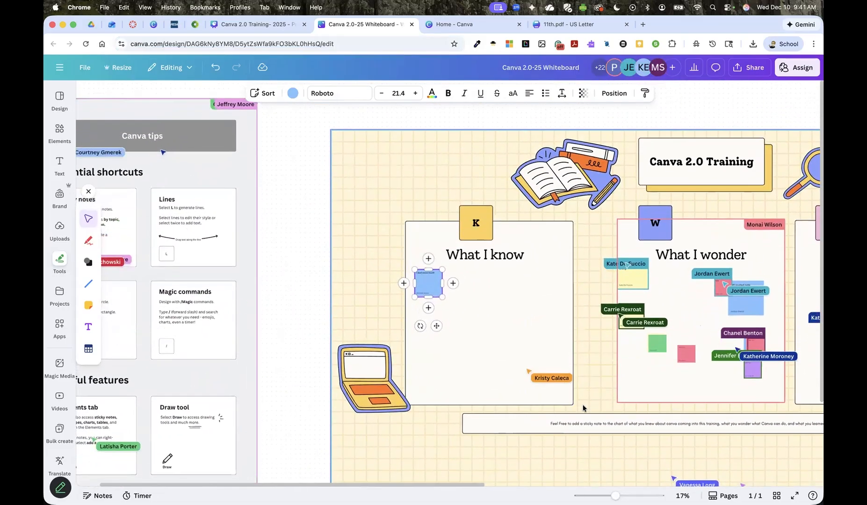
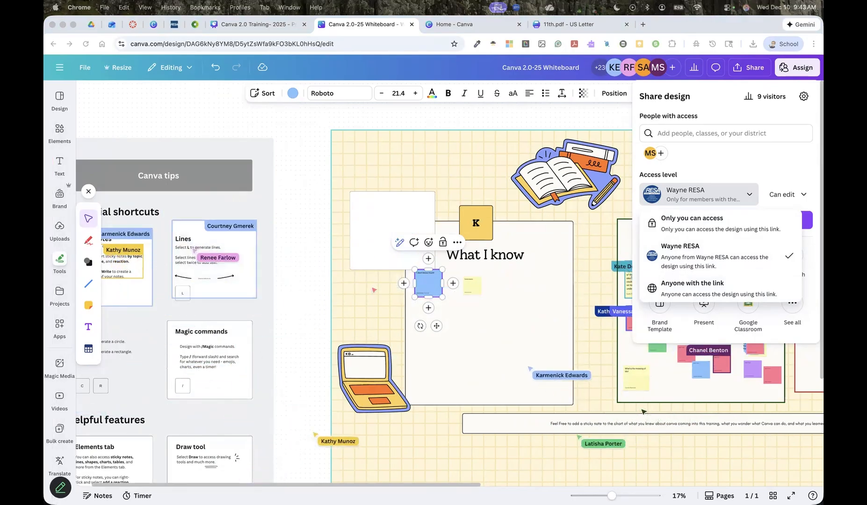
Set the whiteboard's access level to Anyone with the link and copy the sharing link
{"action": "left_click", "coordinate": [714, 287]}
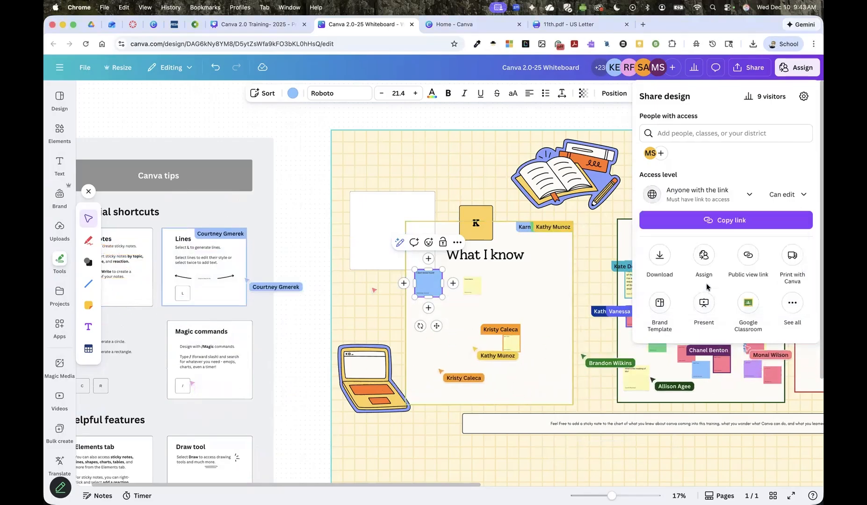
{"action": "left_click", "coordinate": [725, 221]}
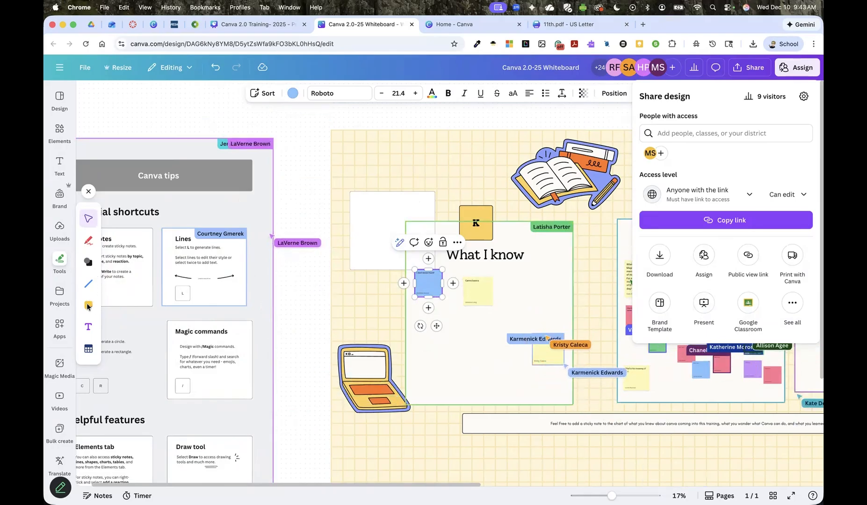
Add a red sticky note, enlarge it and place it on the yellow grid beneath the instruction box
{"action": "left_click", "coordinate": [87, 305]}
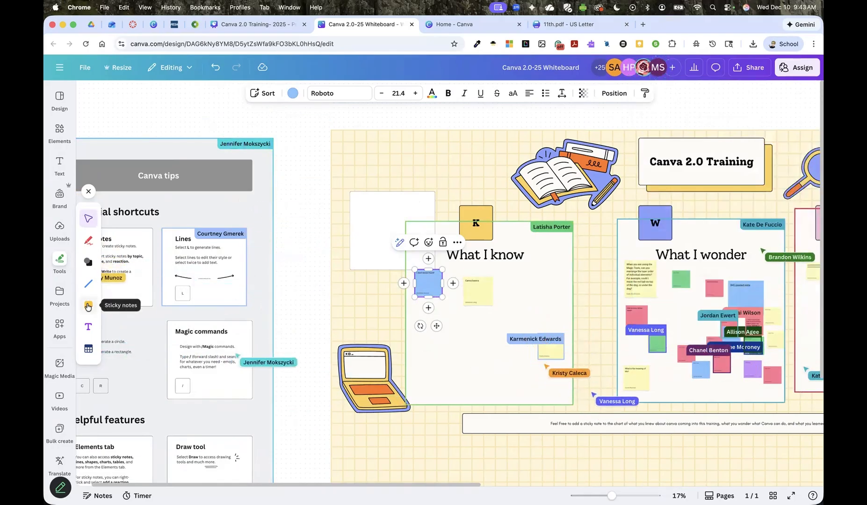
{"action": "left_click", "coordinate": [88, 306]}
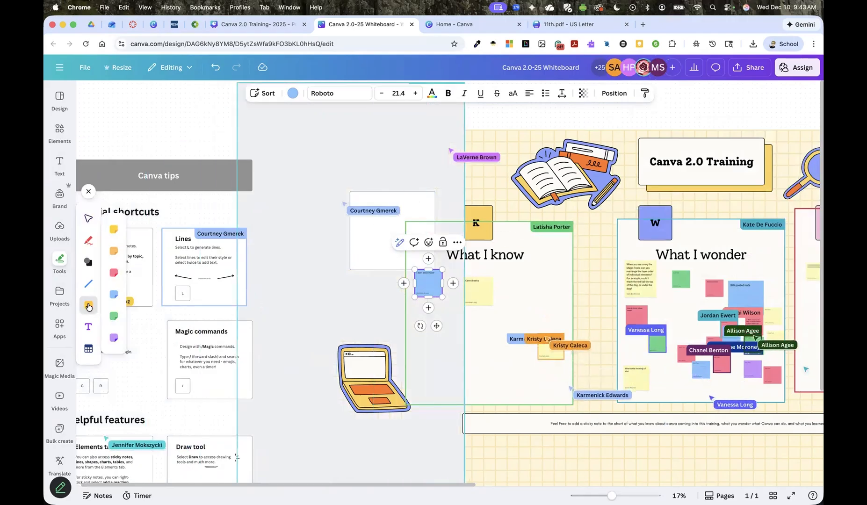
{"action": "left_click", "coordinate": [88, 306]}
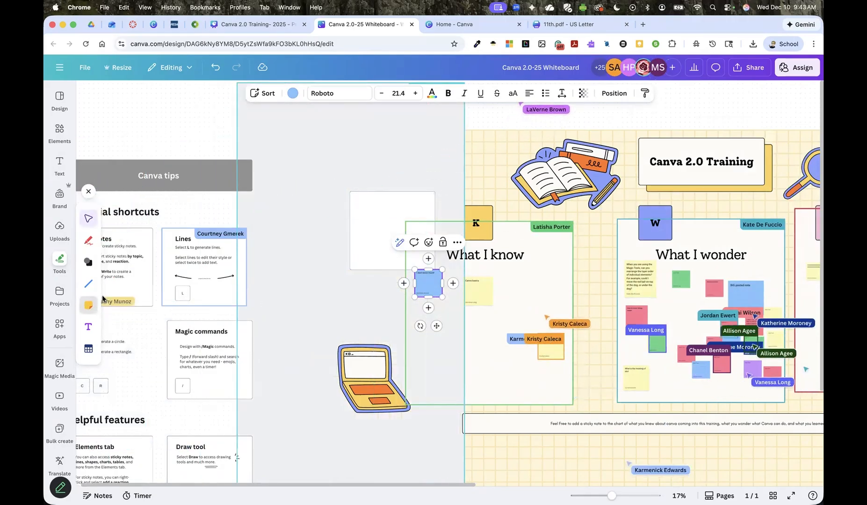
{"action": "scroll", "coordinate": [393, 243], "scroll_direction": "up", "scroll_amount": 2}
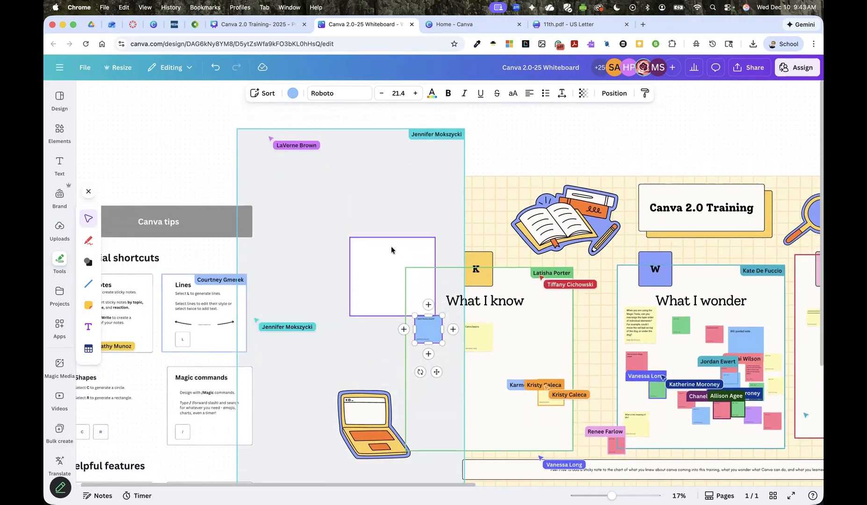
{"action": "scroll", "coordinate": [392, 247], "scroll_direction": "down", "scroll_amount": 7}
{"action": "left_click", "coordinate": [89, 307]}
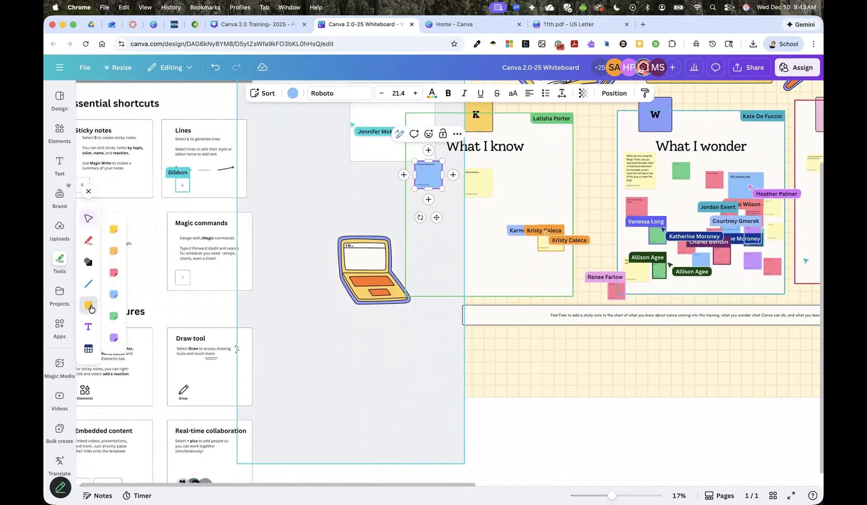
{"action": "left_click", "coordinate": [114, 273]}
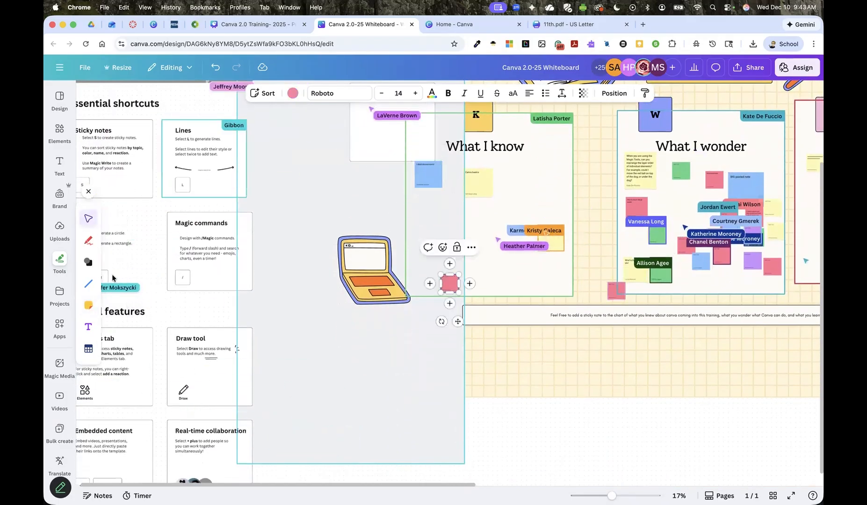
{"action": "left_click_drag", "start_coordinate": [459, 293], "coordinate": [611, 374]}
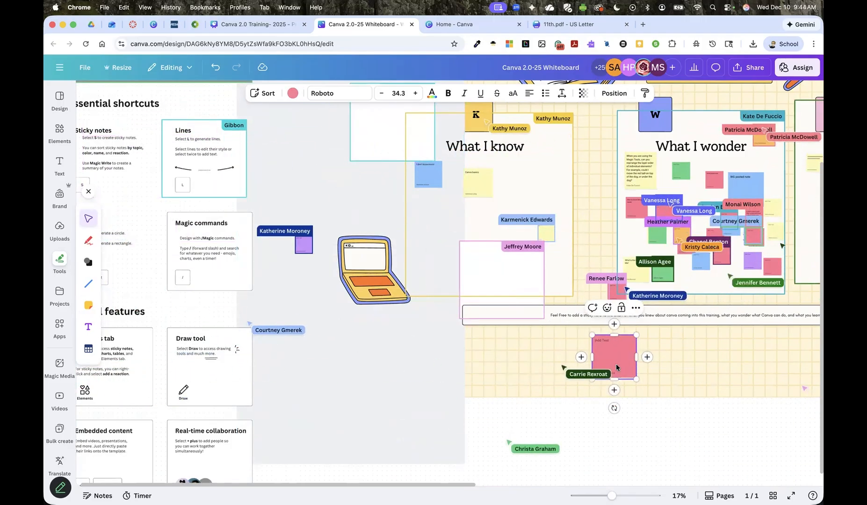
Review the link permission and search visibility options in the whiteboard's sharing settings
{"action": "left_click", "coordinate": [782, 68]}
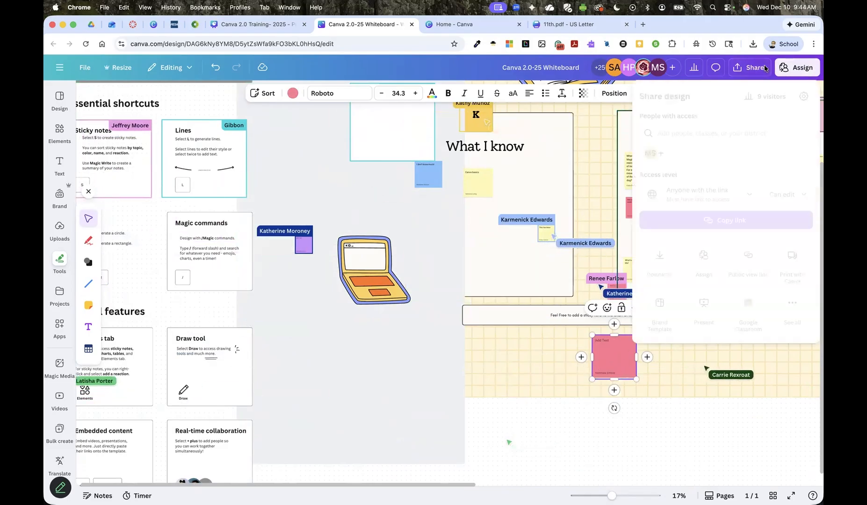
{"action": "left_click", "coordinate": [788, 200]}
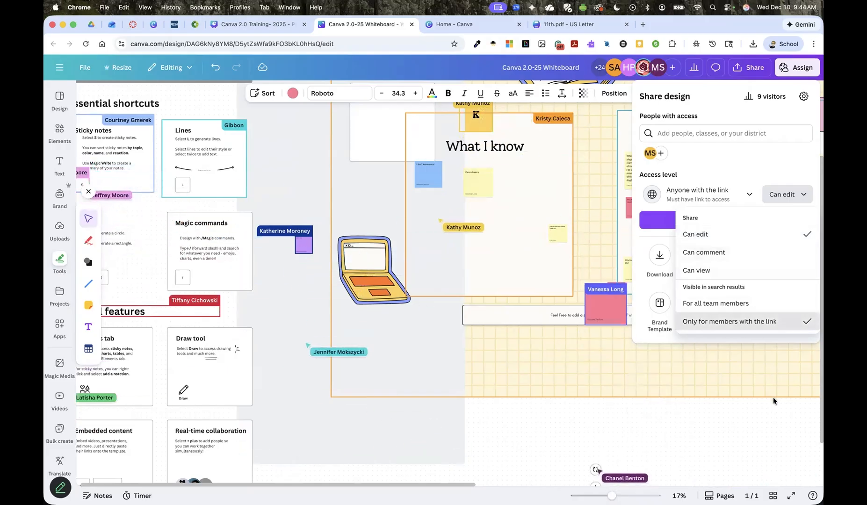
{"action": "left_click", "coordinate": [747, 381]}
Look through all the additional share, save and messaging options for publishing the whiteboard
{"action": "left_click", "coordinate": [749, 67]}
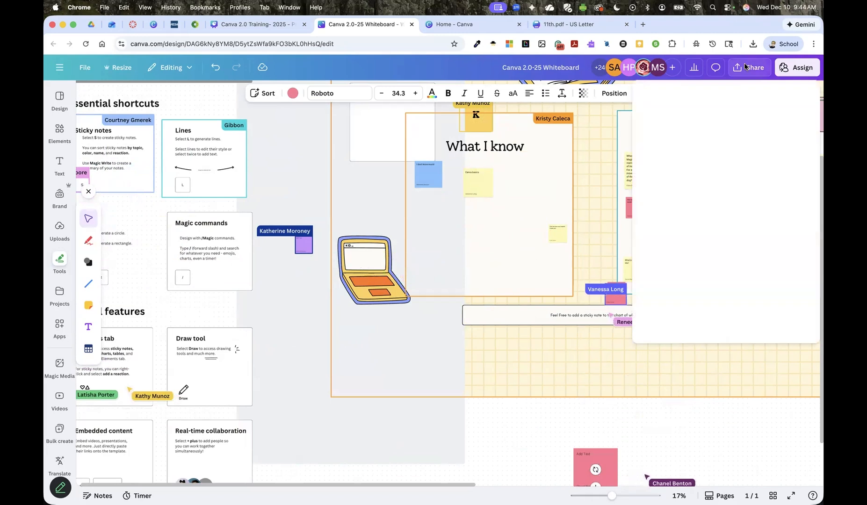
{"action": "left_click", "coordinate": [792, 305]}
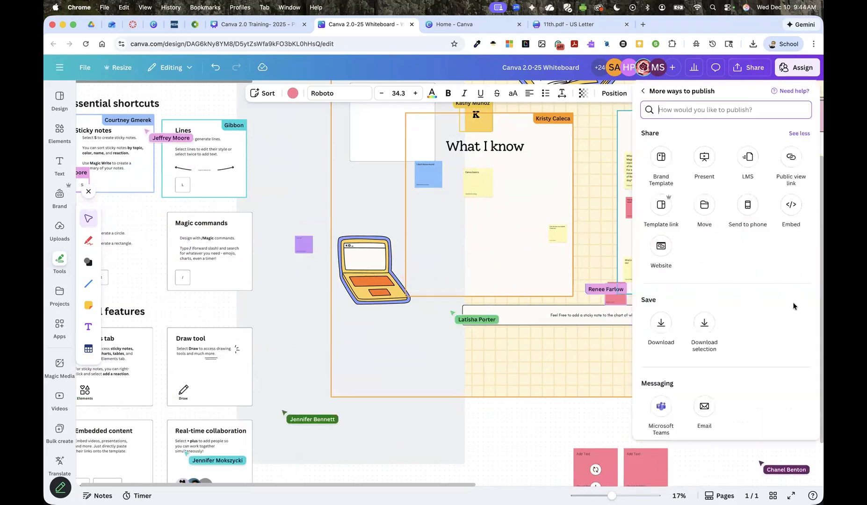
{"action": "scroll", "coordinate": [737, 305], "scroll_direction": "down", "scroll_amount": 3}
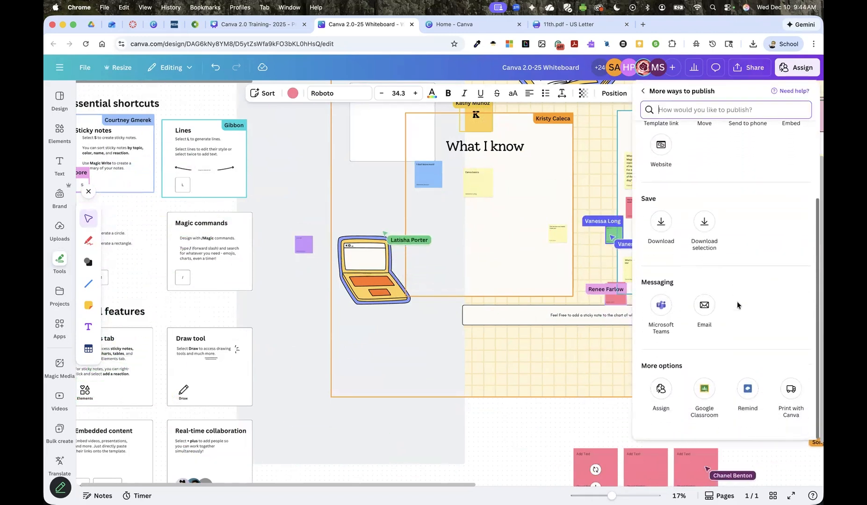
{"action": "scroll", "coordinate": [737, 305], "scroll_direction": "up", "scroll_amount": 2}
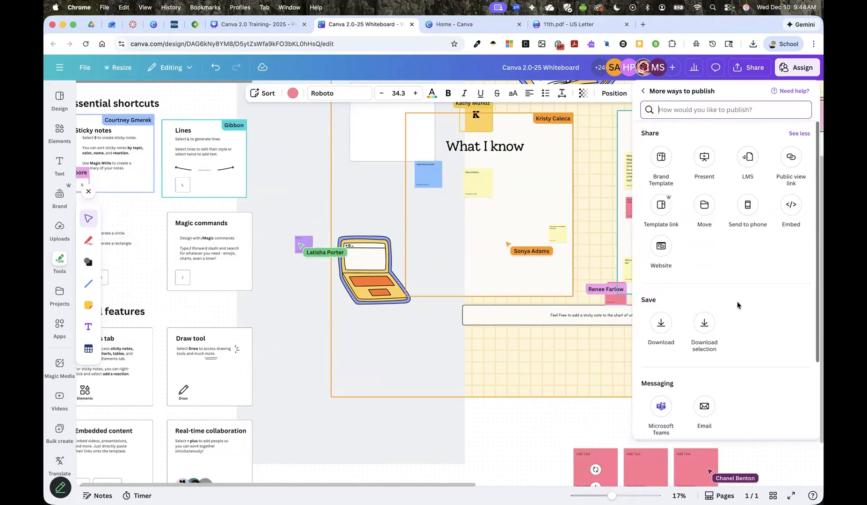
{"action": "scroll", "coordinate": [737, 305], "scroll_direction": "down", "scroll_amount": 1}
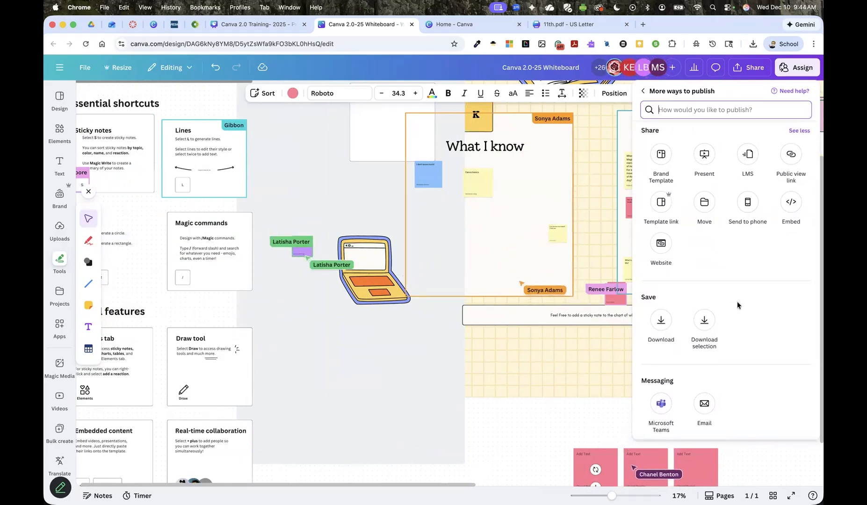
{"action": "left_click", "coordinate": [487, 432]}
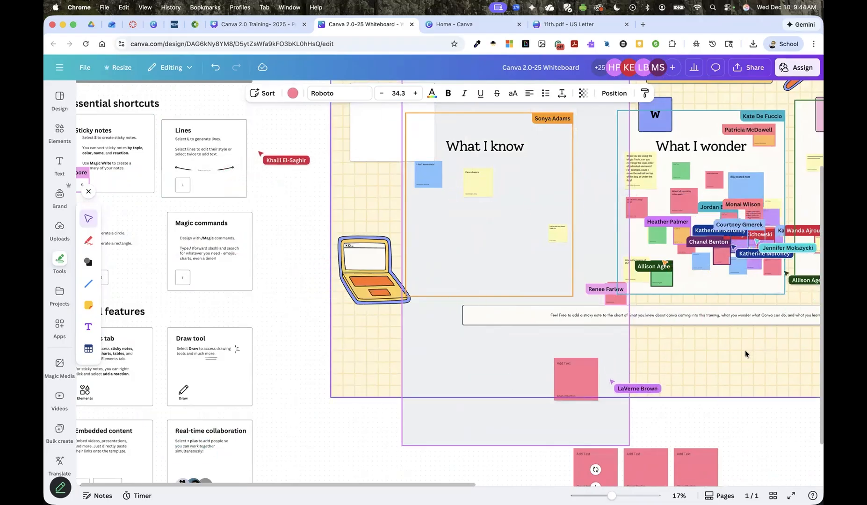
Survey the whole KWL chart and the tips beside it, and check the available Editing, Commenting and Viewing modes
{"action": "scroll", "coordinate": [746, 349], "scroll_direction": "up", "scroll_amount": 5}
{"action": "scroll", "coordinate": [746, 349], "scroll_direction": "down", "scroll_amount": 5}
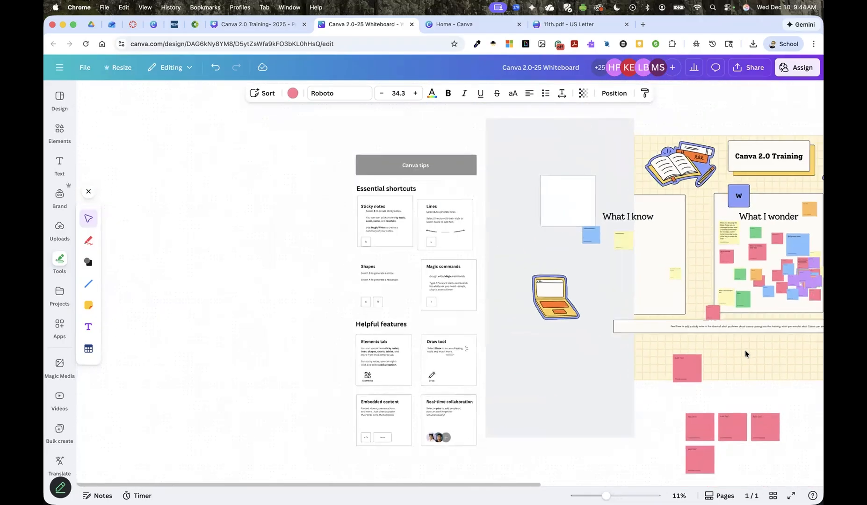
{"action": "left_click", "coordinate": [698, 401]}
{"action": "scroll", "coordinate": [813, 428], "scroll_direction": "right", "scroll_amount": 4}
{"action": "scroll", "coordinate": [767, 412], "scroll_direction": "right", "scroll_amount": 8}
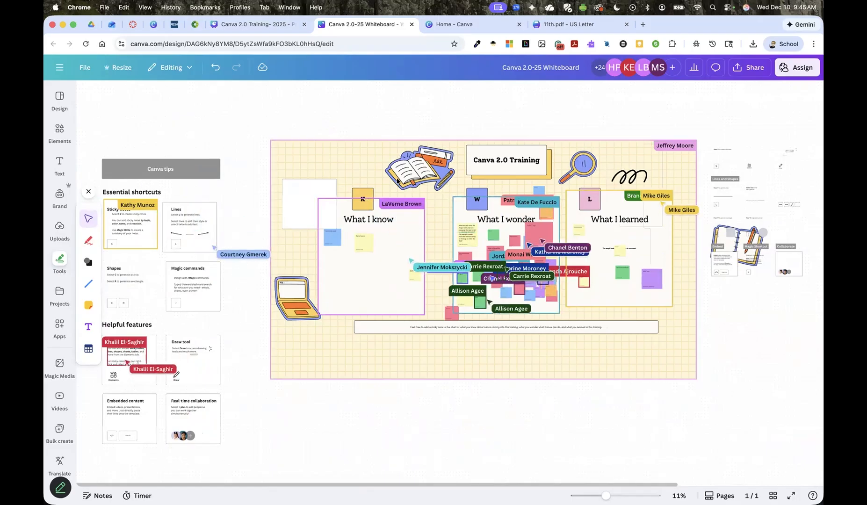
{"action": "left_click", "coordinate": [191, 67]}
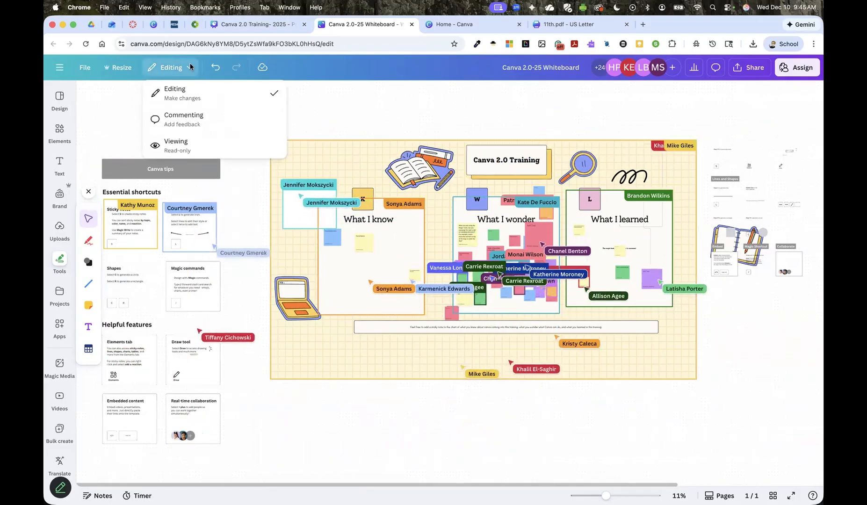
{"action": "left_click", "coordinate": [191, 67]}
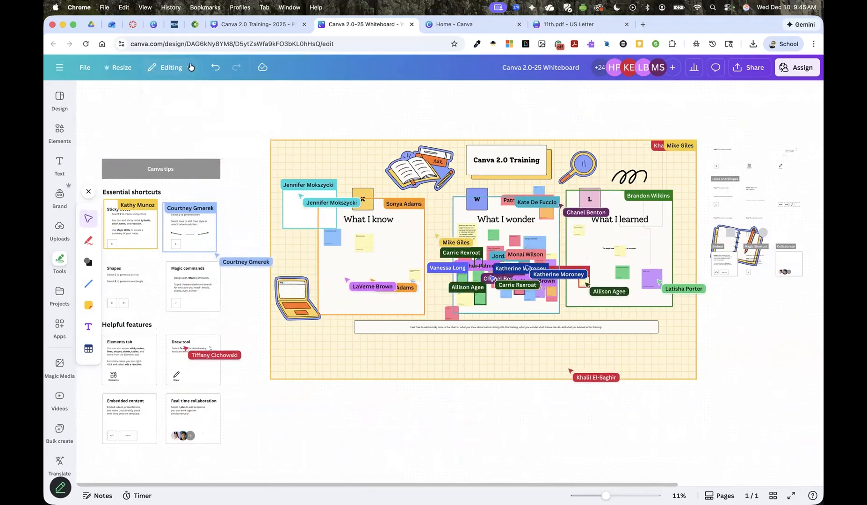
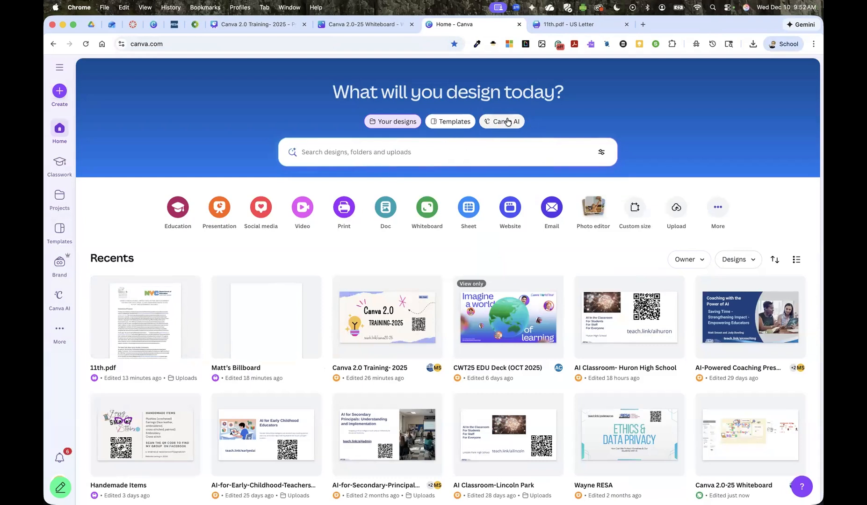
Use Canva AI to request student activities on the topic "water cycle" for 5th Grade
{"action": "left_click", "coordinate": [509, 122]}
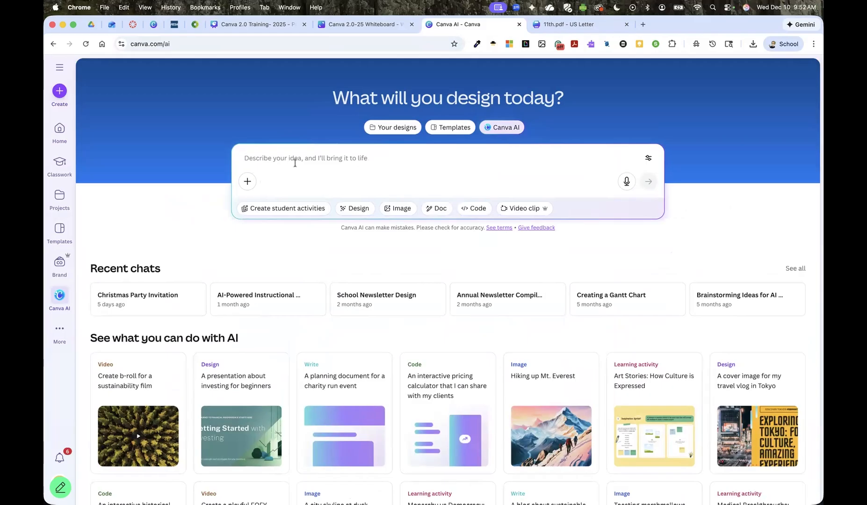
{"action": "left_click", "coordinate": [289, 214]}
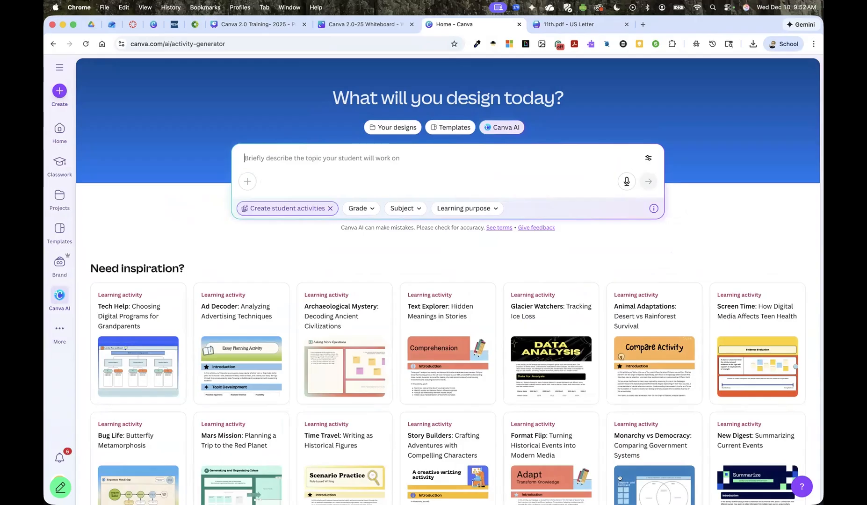
{"action": "type", "text": "water cycle"}
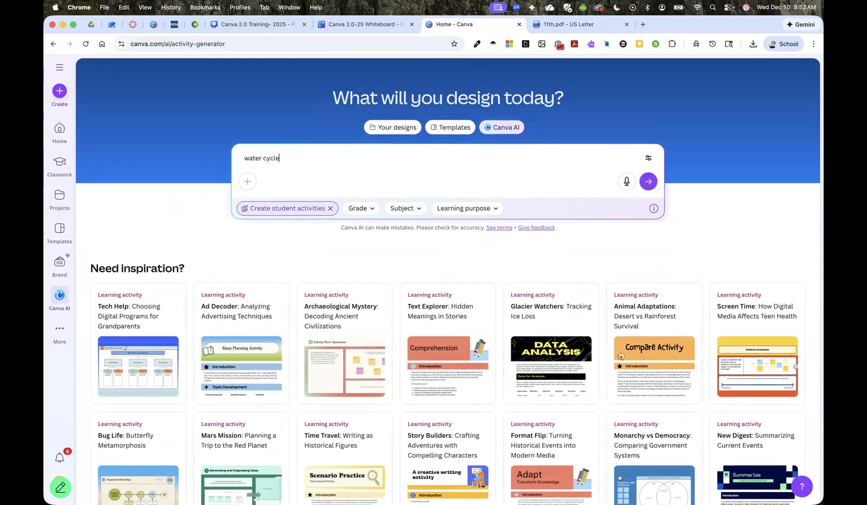
{"action": "left_click", "coordinate": [363, 214]}
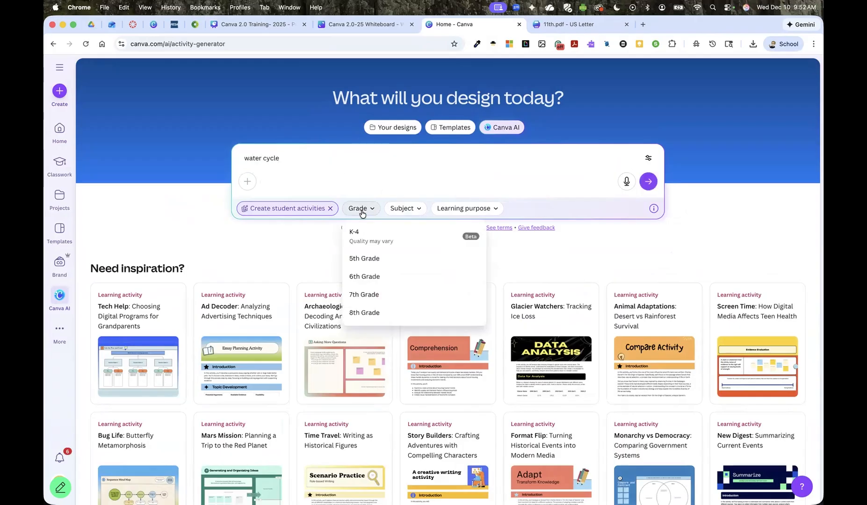
{"action": "left_click", "coordinate": [389, 260]}
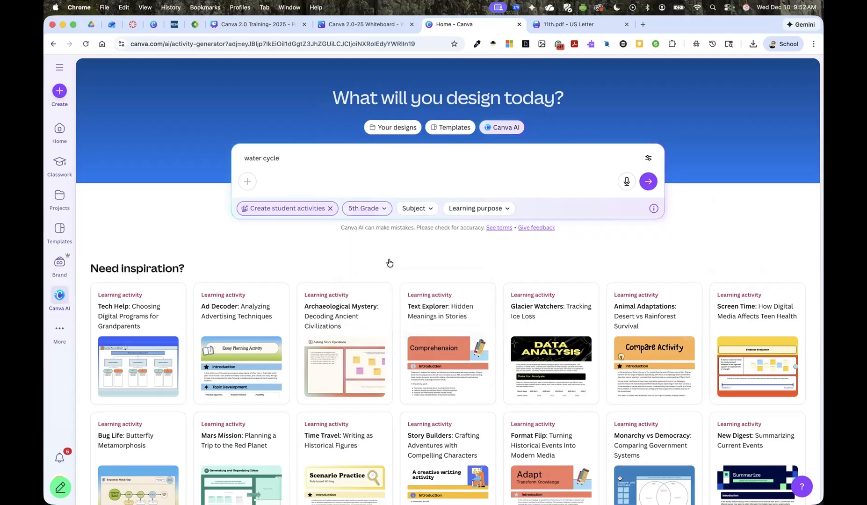
{"action": "left_click", "coordinate": [644, 186]}
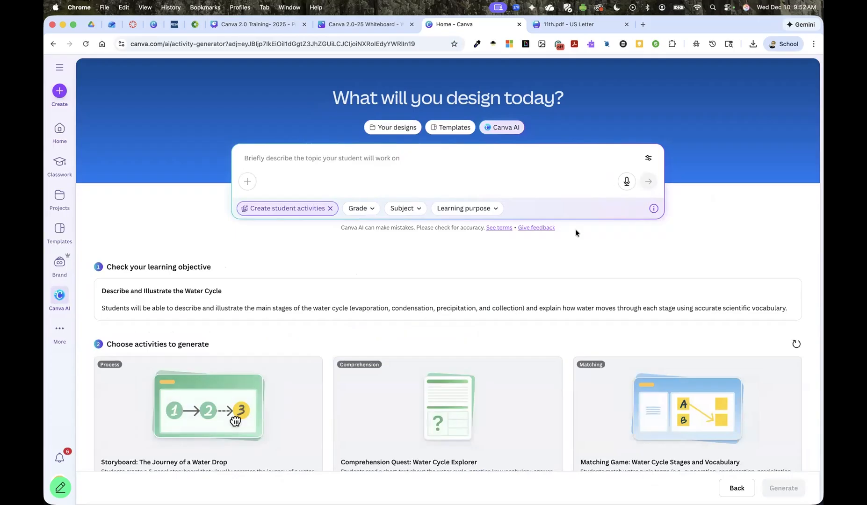
Generate the Matching Game: Water Cycle Stages and Vocabulary activity and open the finished design
{"action": "scroll", "coordinate": [514, 385], "scroll_direction": "down", "scroll_amount": 2}
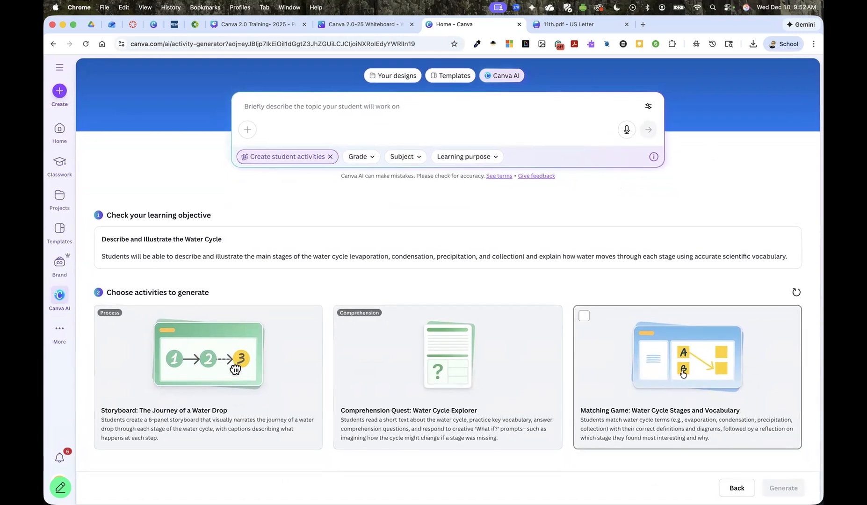
{"action": "left_click", "coordinate": [682, 379]}
{"action": "left_click", "coordinate": [784, 488]}
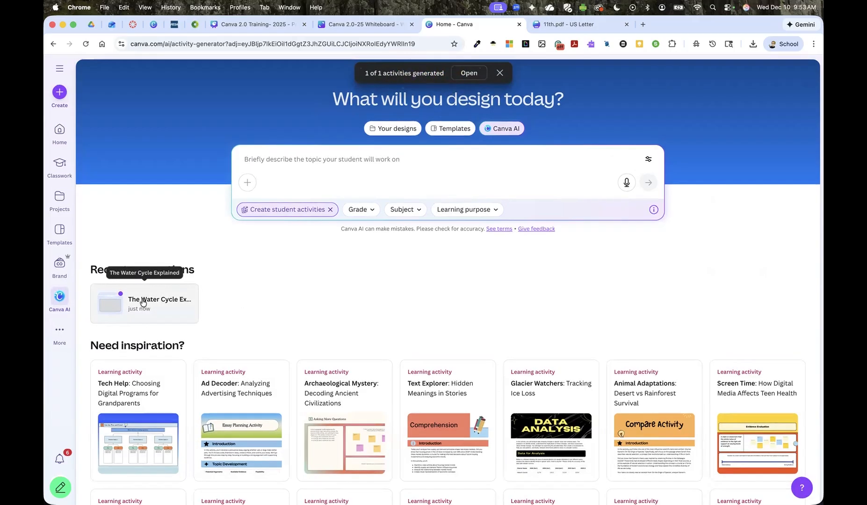
{"action": "left_click", "coordinate": [143, 301]}
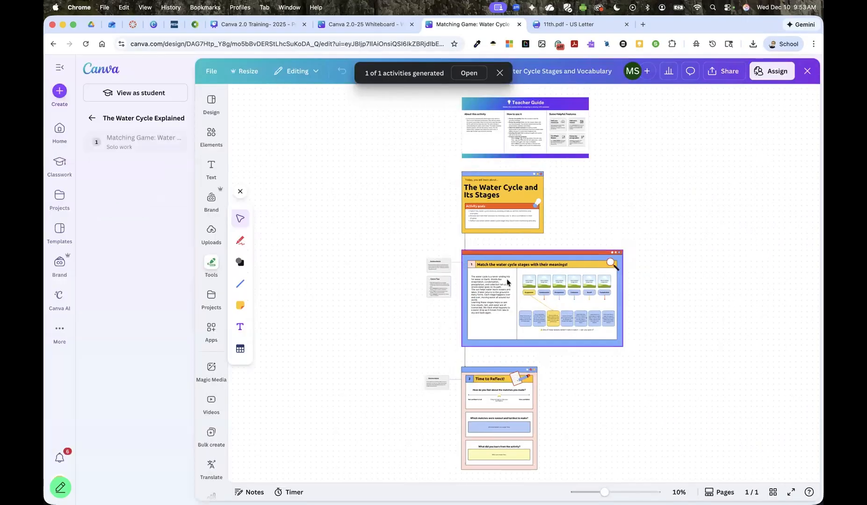
Extend the Condensation arrow in the matching activity to the definition card about clouds forming above warm sand
{"action": "scroll", "coordinate": [518, 248], "scroll_direction": "up", "scroll_amount": 10}
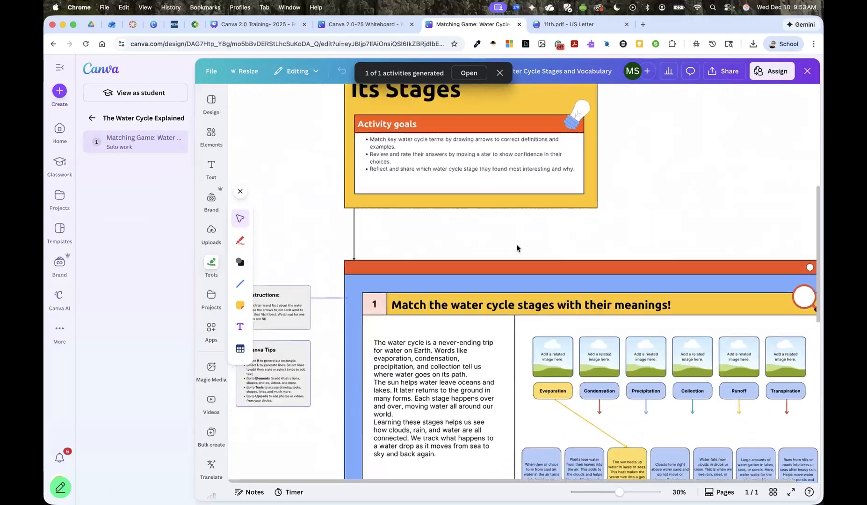
{"action": "scroll", "coordinate": [503, 241], "scroll_direction": "down", "scroll_amount": 5}
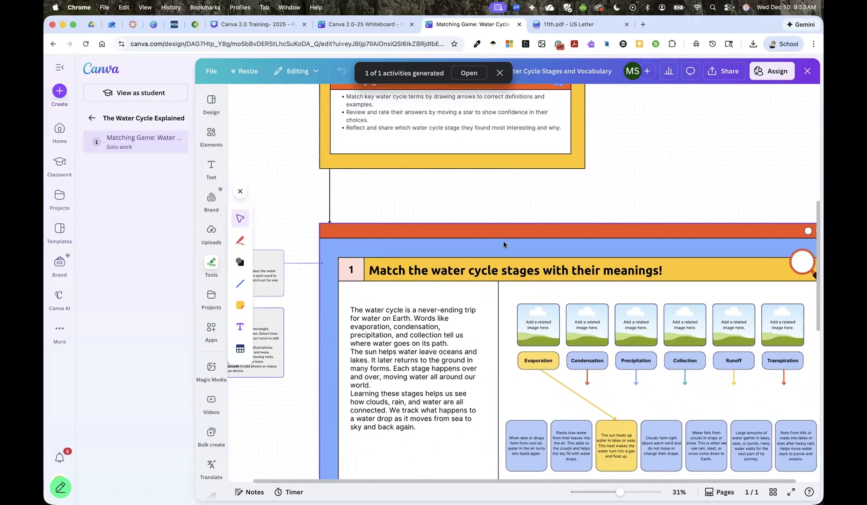
{"action": "scroll", "coordinate": [503, 241], "scroll_direction": "right", "scroll_amount": 3}
{"action": "scroll", "coordinate": [501, 242], "scroll_direction": "down", "scroll_amount": 3}
{"action": "scroll", "coordinate": [502, 242], "scroll_direction": "left", "scroll_amount": 1}
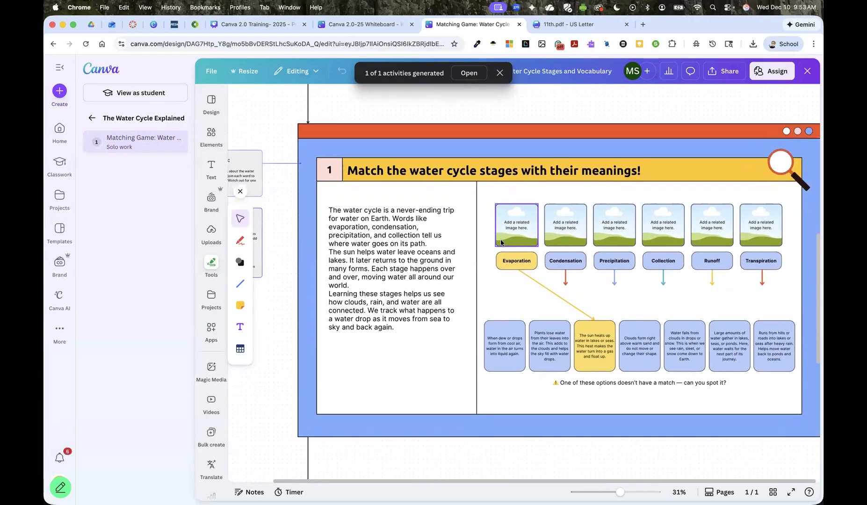
{"action": "scroll", "coordinate": [501, 242], "scroll_direction": "up", "scroll_amount": 1}
{"action": "scroll", "coordinate": [502, 241], "scroll_direction": "right", "scroll_amount": 1}
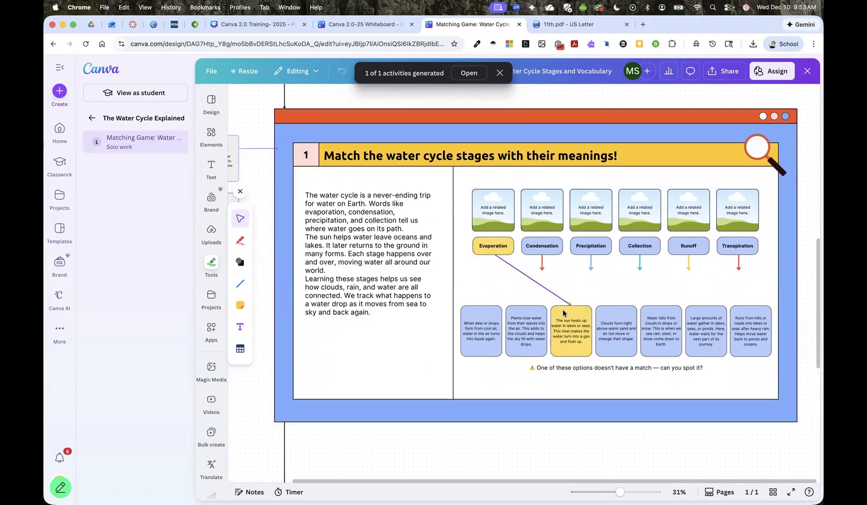
{"action": "left_click_drag", "start_coordinate": [542, 268], "coordinate": [616, 306]}
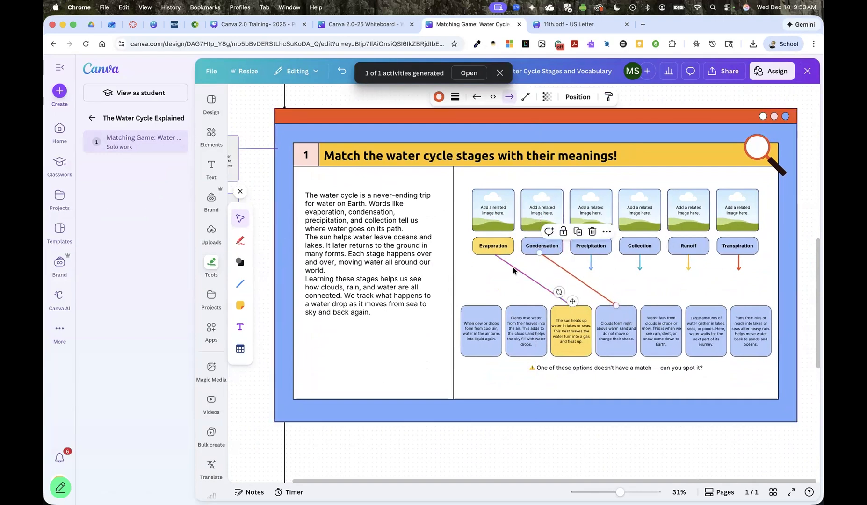
Examine the Time to Reflect section below the matching activity and close the water cycle design
{"action": "scroll", "coordinate": [513, 270], "scroll_direction": "down", "scroll_amount": 10}
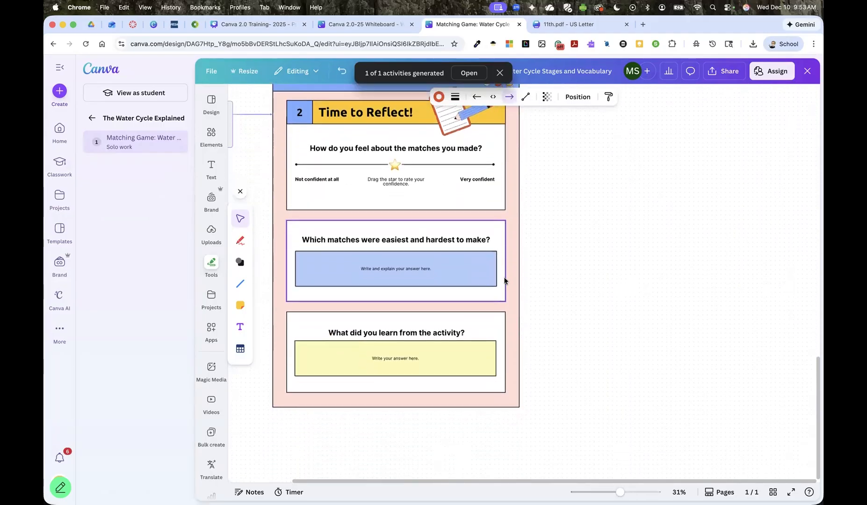
{"action": "scroll", "coordinate": [504, 281], "scroll_direction": "down", "scroll_amount": 4}
{"action": "scroll", "coordinate": [505, 281], "scroll_direction": "up", "scroll_amount": 9}
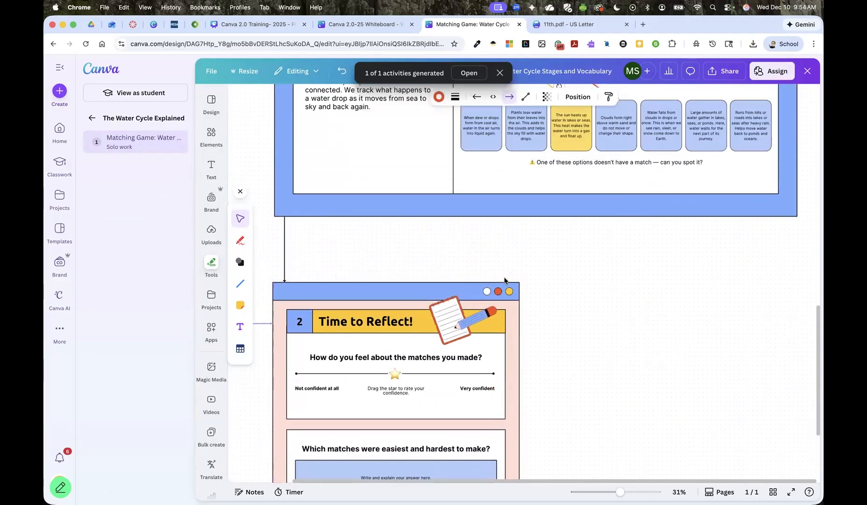
{"action": "scroll", "coordinate": [504, 281], "scroll_direction": "up", "scroll_amount": 2}
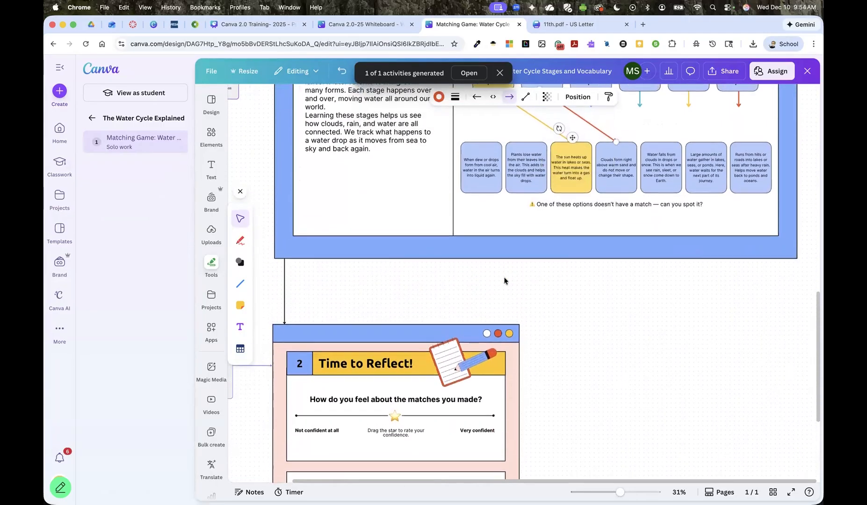
{"action": "scroll", "coordinate": [505, 281], "scroll_direction": "down", "scroll_amount": 7}
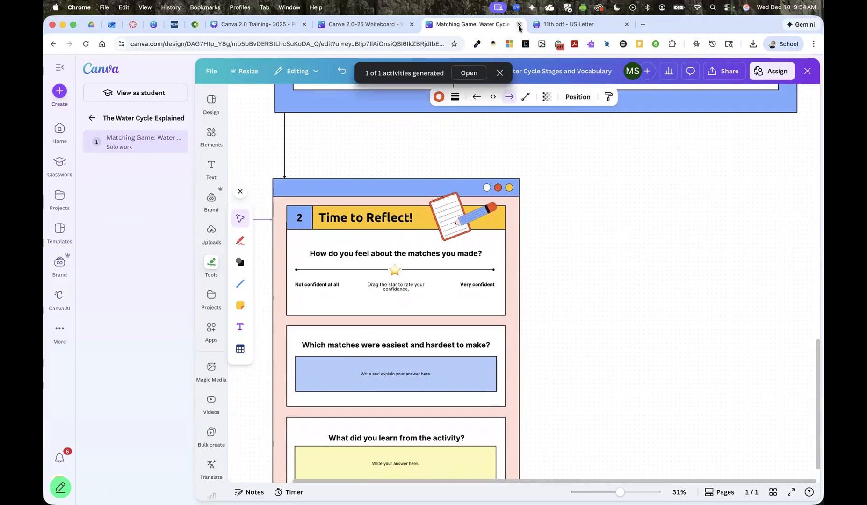
{"action": "left_click", "coordinate": [520, 25]}
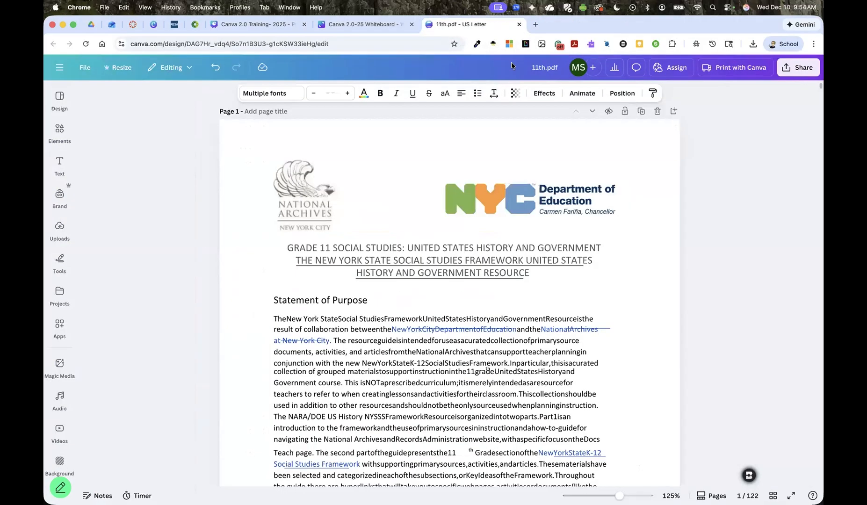
Switch to the Canva 2.0 Training presentation and present it full screen from the Magic Activities slide
{"action": "left_click", "coordinate": [273, 24]}
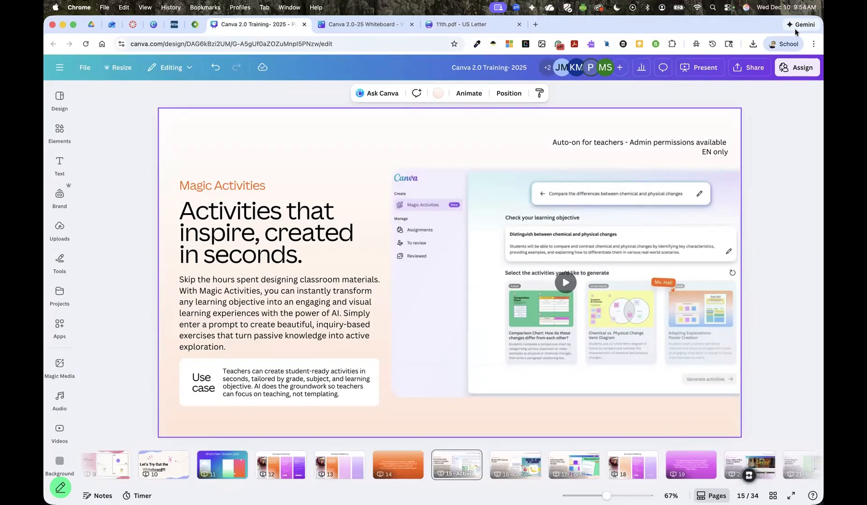
{"action": "left_click", "coordinate": [702, 68]}
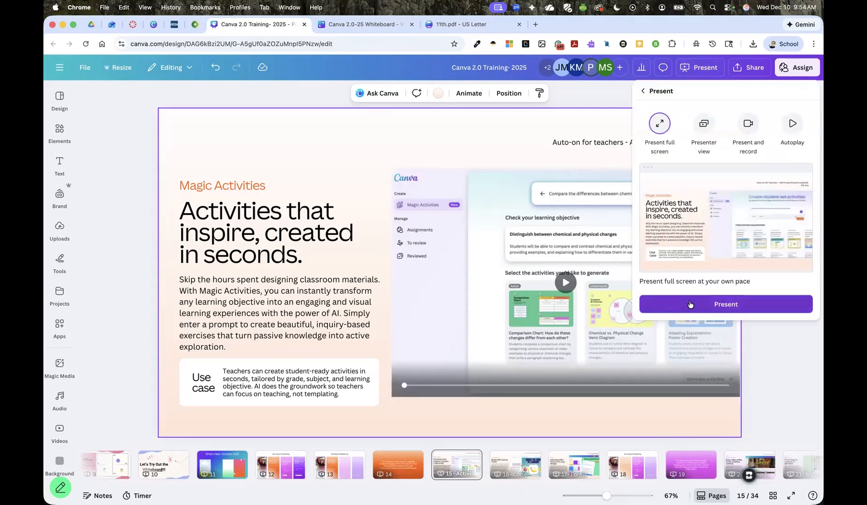
{"action": "left_click", "coordinate": [698, 305]}
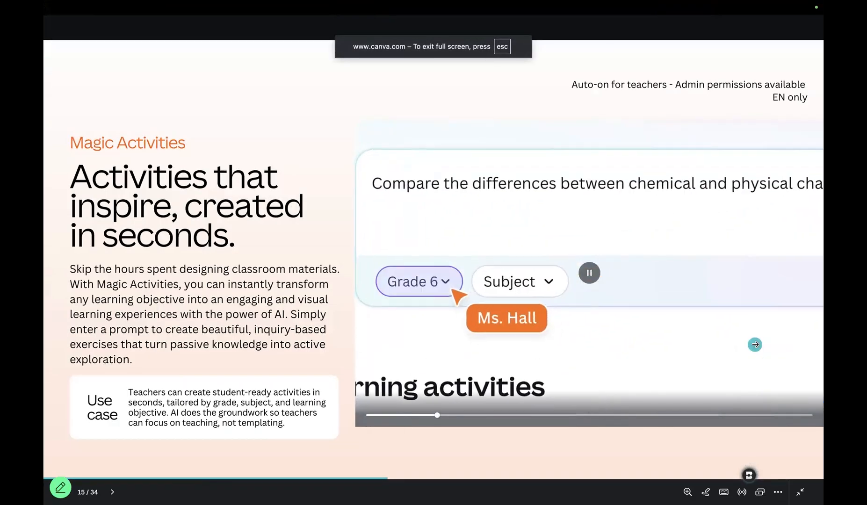
Show the Canva Code 2.0 slide, go back to Magic Activities and leave the full-screen presentation
{"action": "key", "text": "Right"}
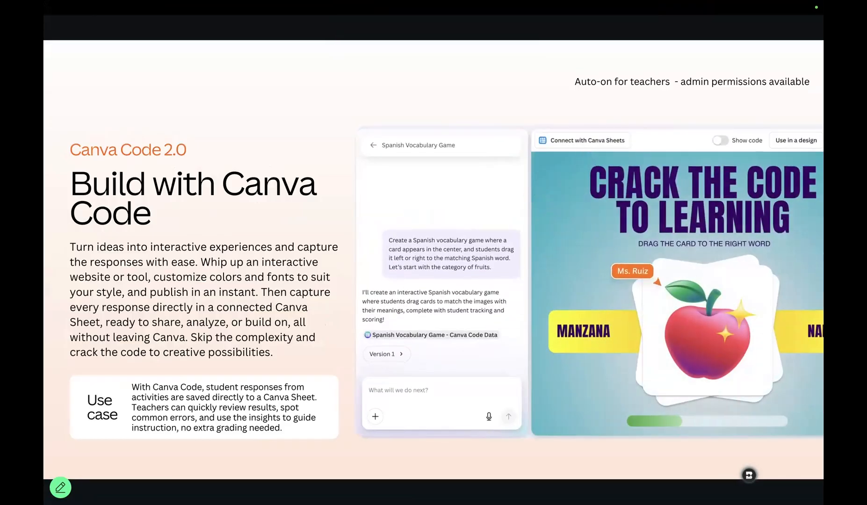
{"action": "key", "text": "Right"}
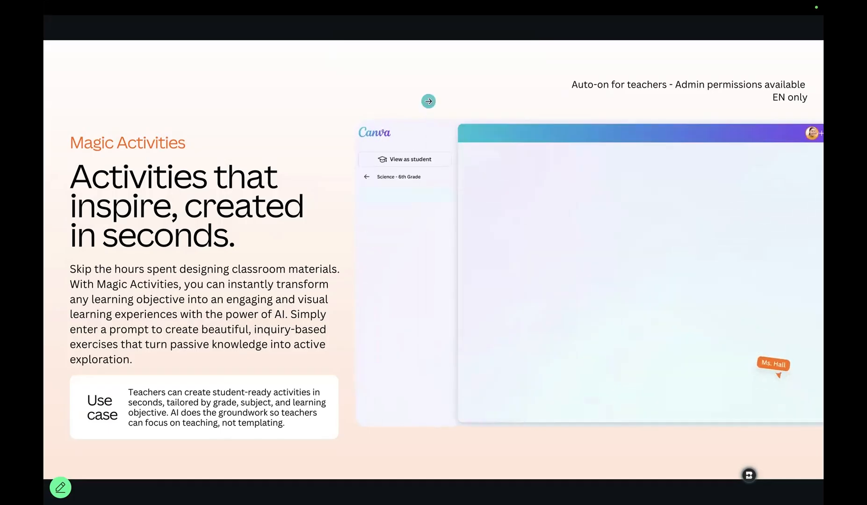
{"action": "key", "text": "Escape"}
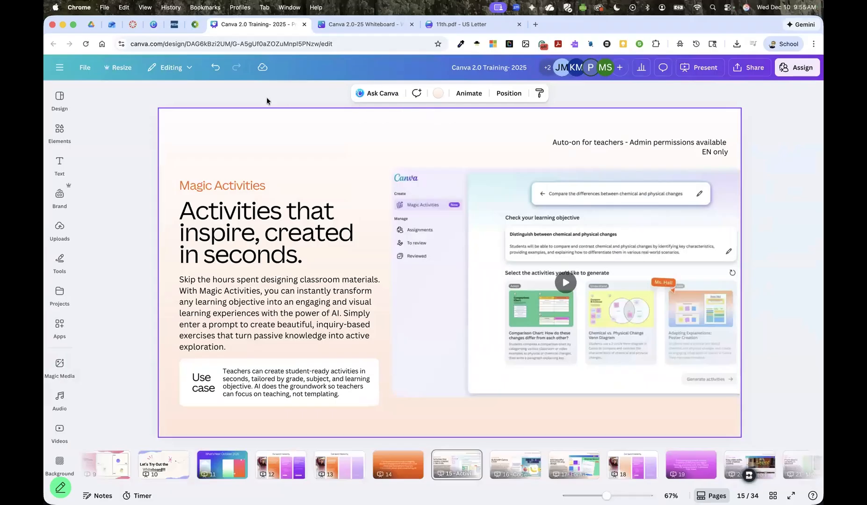
Close the Canva 2.0-25 Whiteboard and 11th.pdf designs and open canva.com/ai in a new browser tab
{"action": "left_click", "coordinate": [378, 24]}
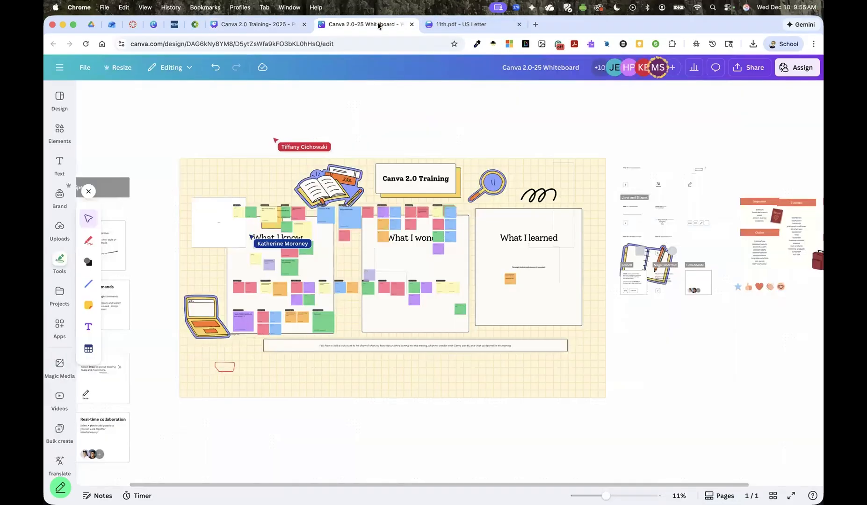
{"action": "left_click", "coordinate": [81, 67]}
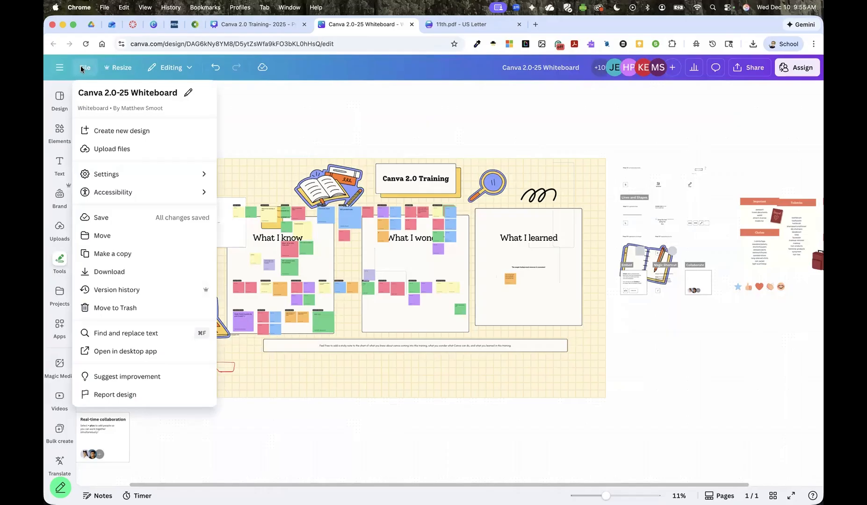
{"action": "left_click", "coordinate": [412, 25]}
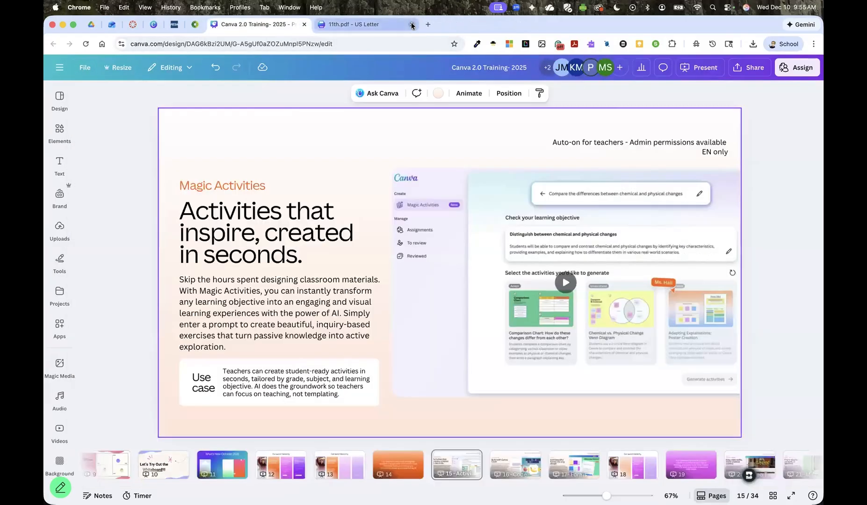
{"action": "left_click", "coordinate": [322, 24]}
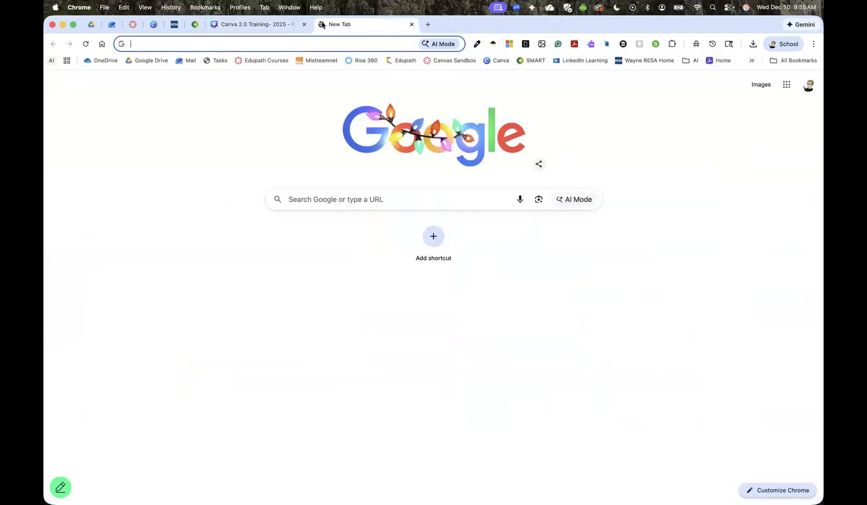
{"action": "type", "text": "canva.com/ai"}
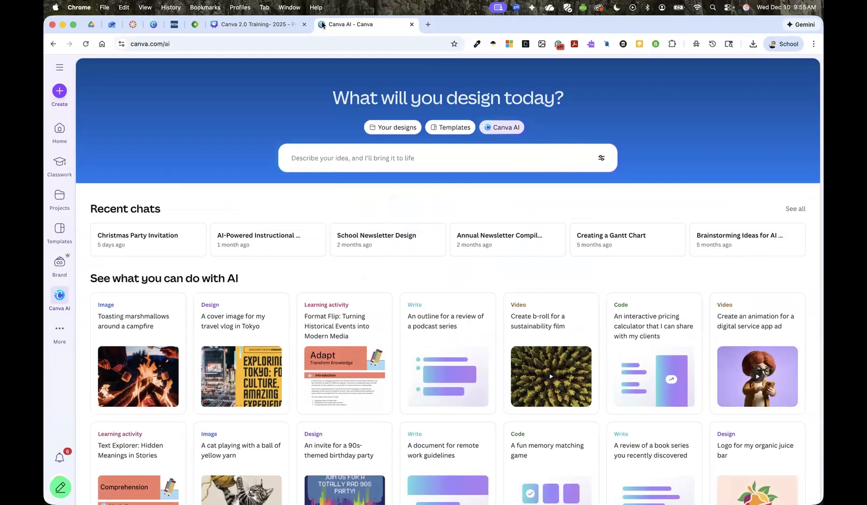
{"action": "scroll", "coordinate": [337, 115], "scroll_direction": "down", "scroll_amount": 1}
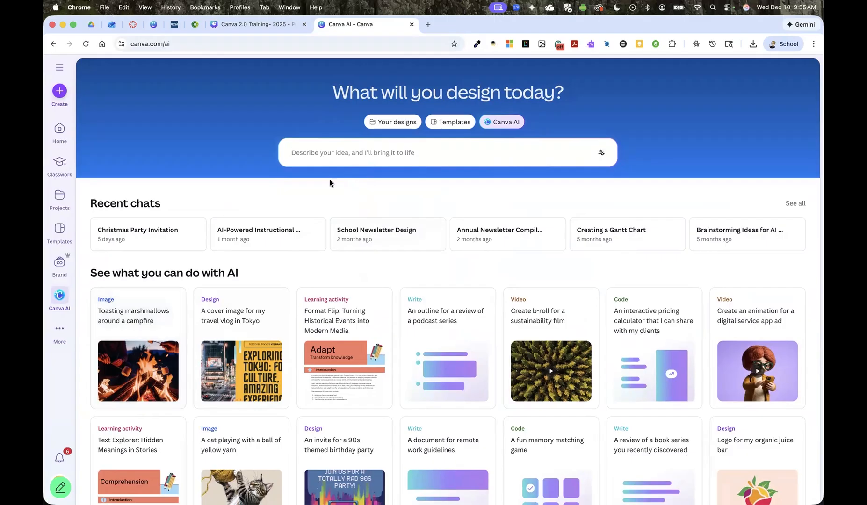
Return to the Canva 2.0 Training presentation and play the video on the Canva Code 2.0 slide, page 16
{"action": "left_click", "coordinate": [268, 26]}
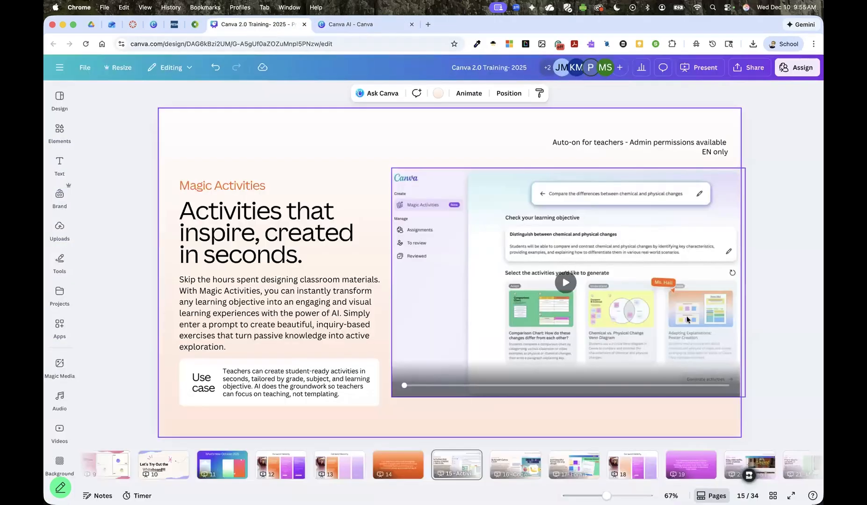
{"action": "left_click", "coordinate": [508, 465]}
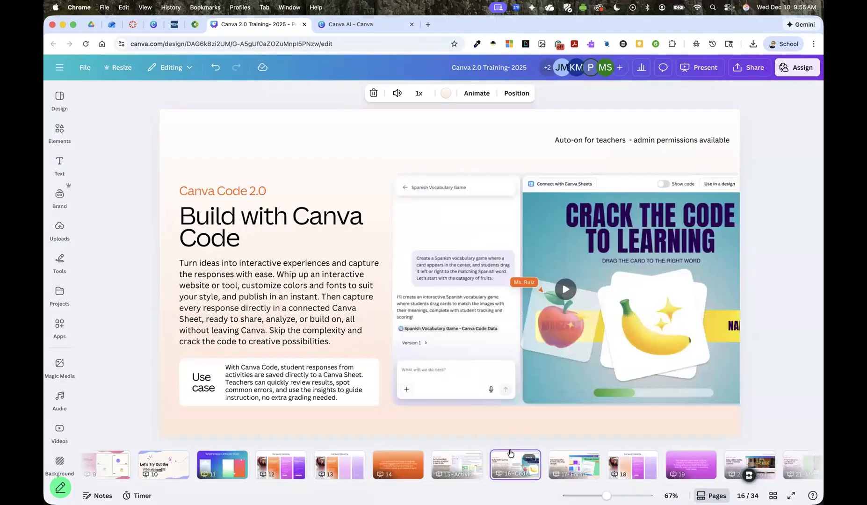
{"action": "left_click", "coordinate": [506, 341]}
{"action": "left_click", "coordinate": [565, 290]}
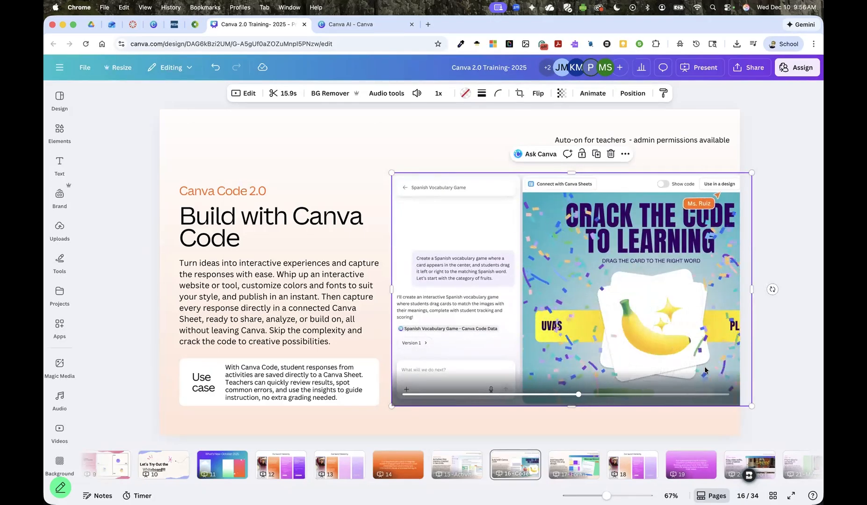
Generate a Canva AI Code project from the prompt "Create a jeopardy game on the water cycle. This is for 6th grade students"
{"action": "left_click", "coordinate": [369, 26]}
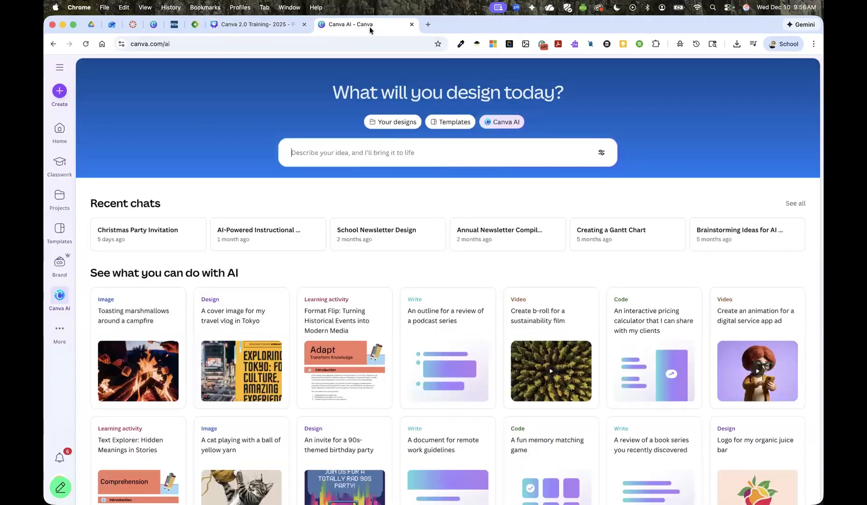
{"action": "left_click", "coordinate": [400, 154]}
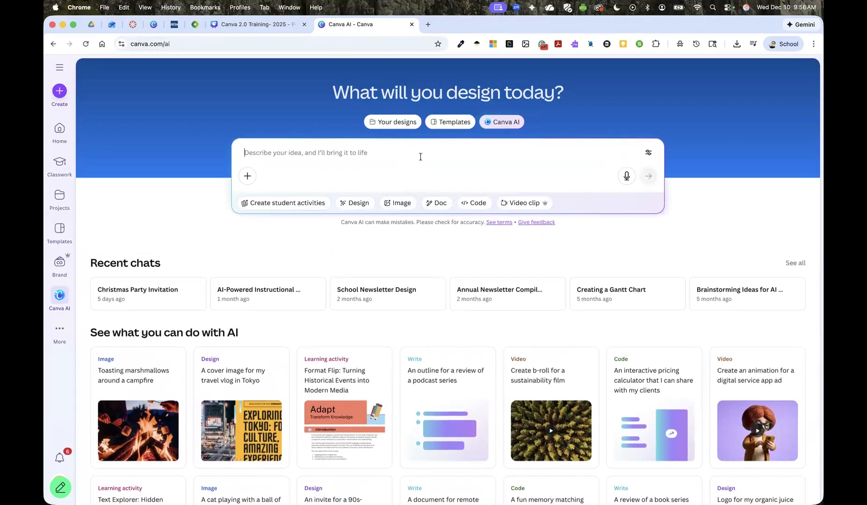
{"action": "left_click", "coordinate": [473, 203]}
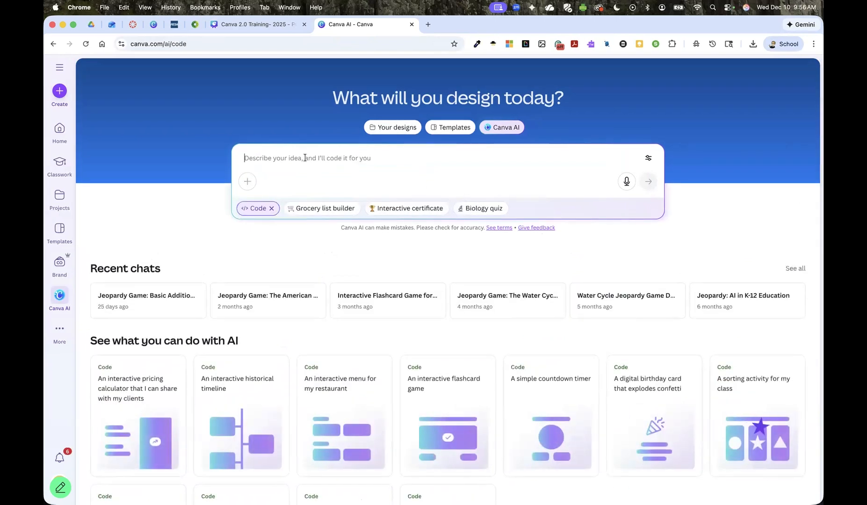
{"action": "type", "text": "Create a jeopardy gamne"}
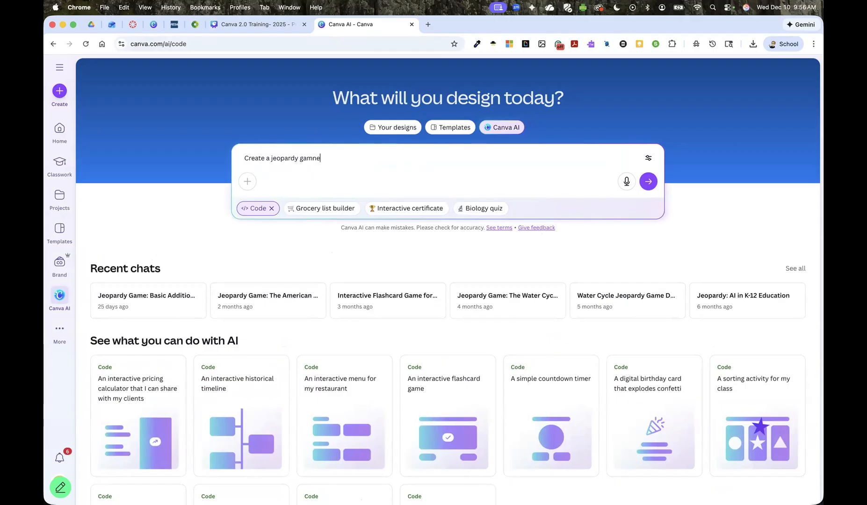
{"action": "type", "text": " on the wat er"}
{"action": "key", "text": "BackSpace"}
{"action": "key", "text": "BackSpace"}
{"action": "type", "text": "er cycle. This is for"}
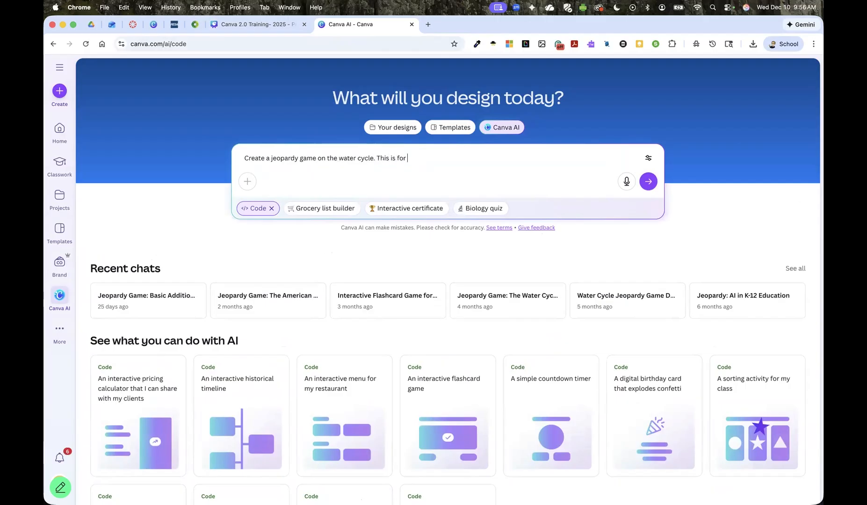
{"action": "type", "text": " 6th grade students"}
{"action": "left_click", "coordinate": [648, 181]}
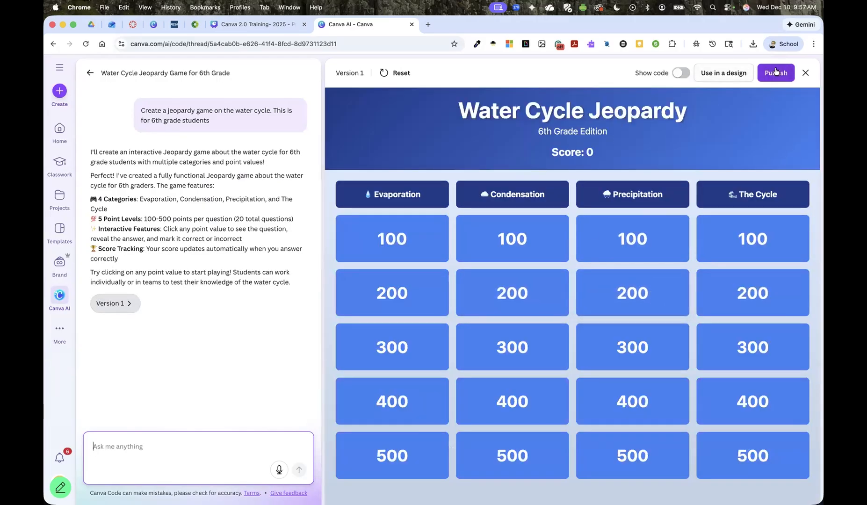
Test the 200-point question under The Cycle in the Jeopardy game, reveal its answer and mark it correct
{"action": "left_click", "coordinate": [768, 289]}
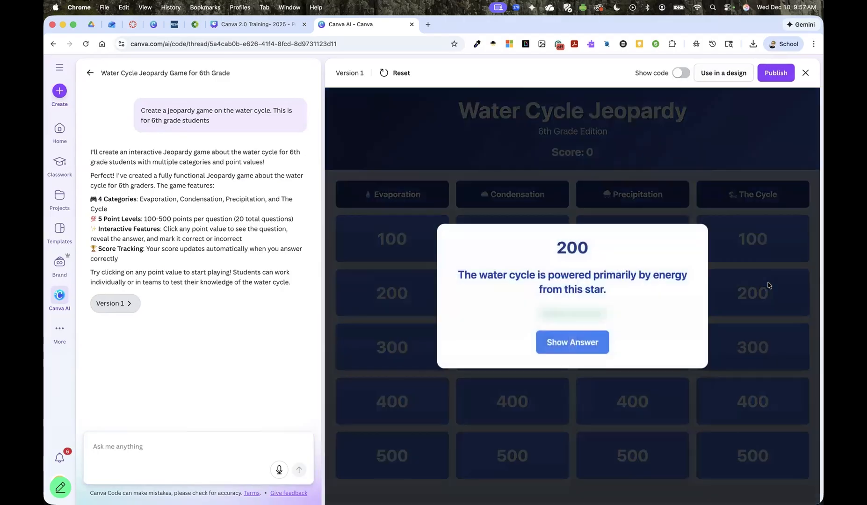
{"action": "left_click", "coordinate": [579, 351]}
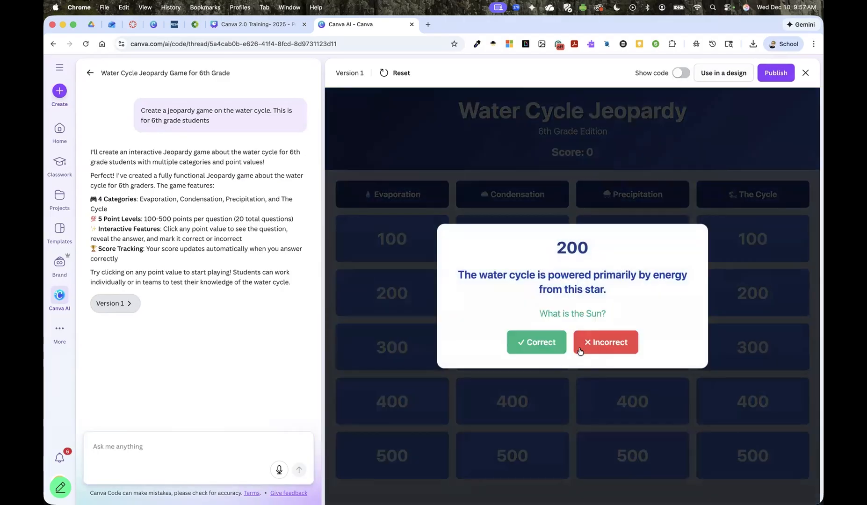
{"action": "left_click", "coordinate": [520, 345]}
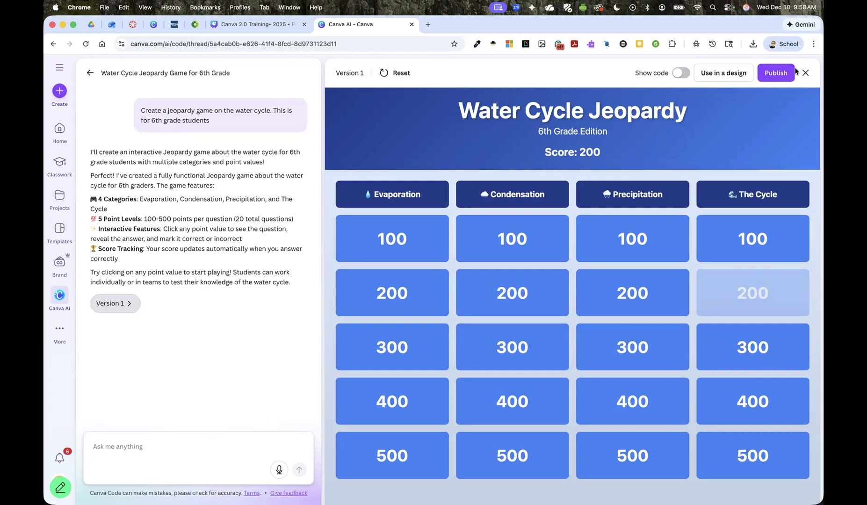
Toggle the Jeopardy game's code view on and off and bring up its publishing options
{"action": "left_click", "coordinate": [680, 74]}
{"action": "left_click", "coordinate": [680, 73]}
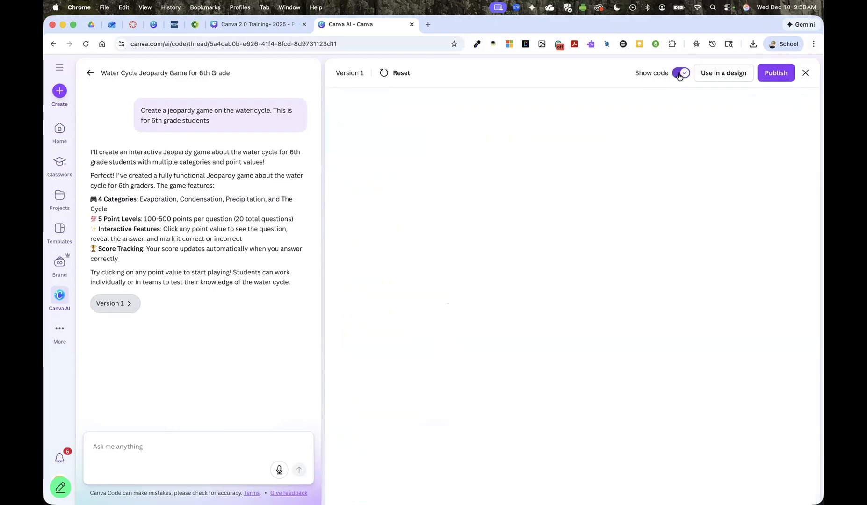
{"action": "left_click", "coordinate": [784, 77]}
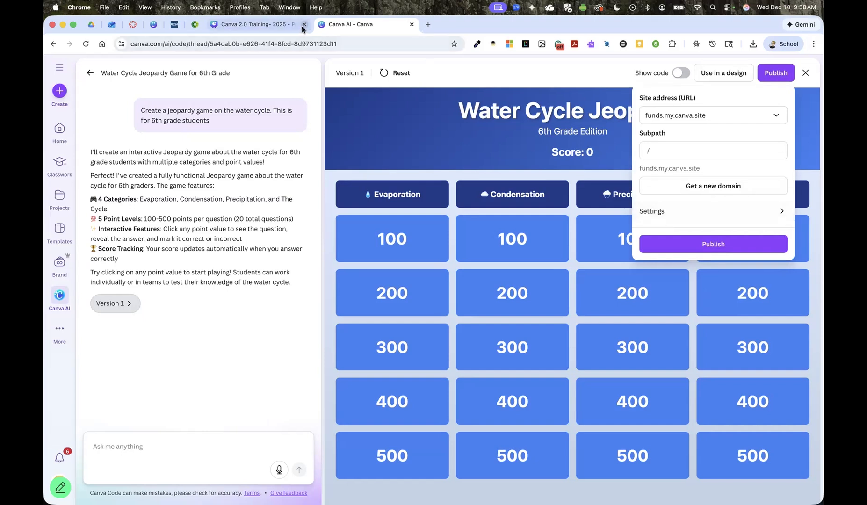
Return to the Canva 2.0 Training presentation and show the Forms slide on page 17
{"action": "left_click", "coordinate": [255, 24]}
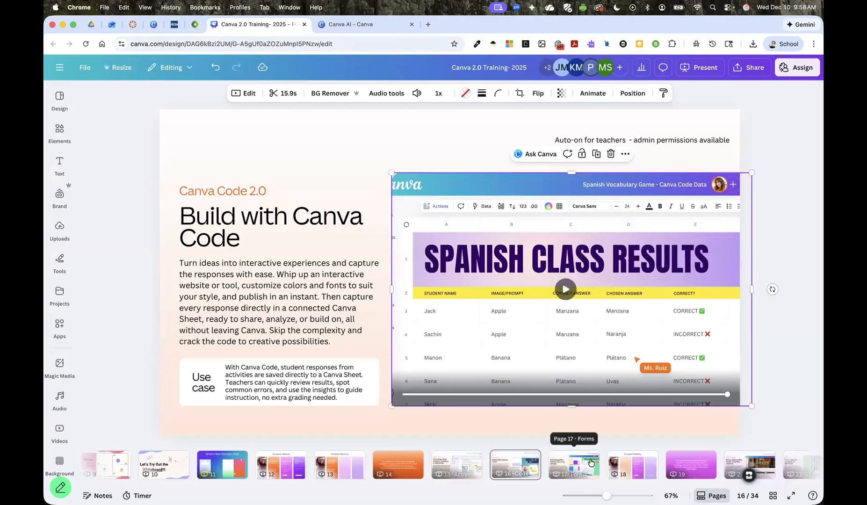
{"action": "left_click", "coordinate": [565, 461]}
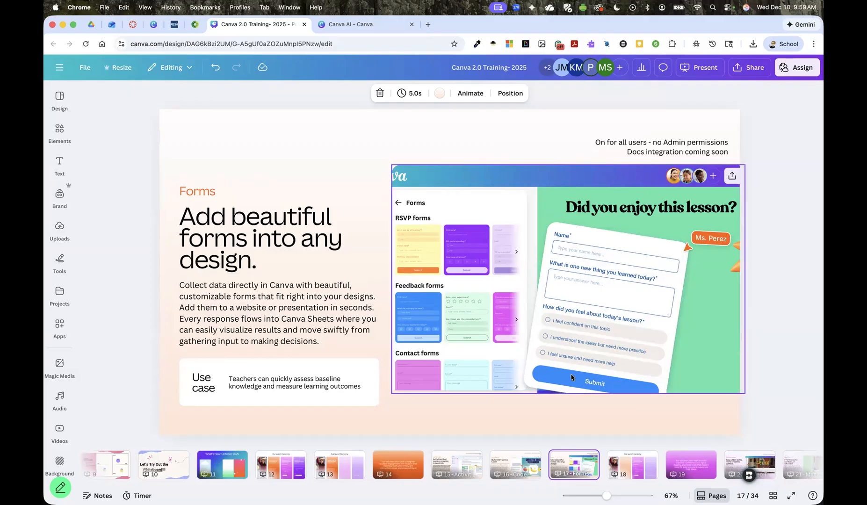
Create a blank Flyer (Portrait) design, 8.5 × 11 in, starting from Canva AI
{"action": "left_click", "coordinate": [352, 24]}
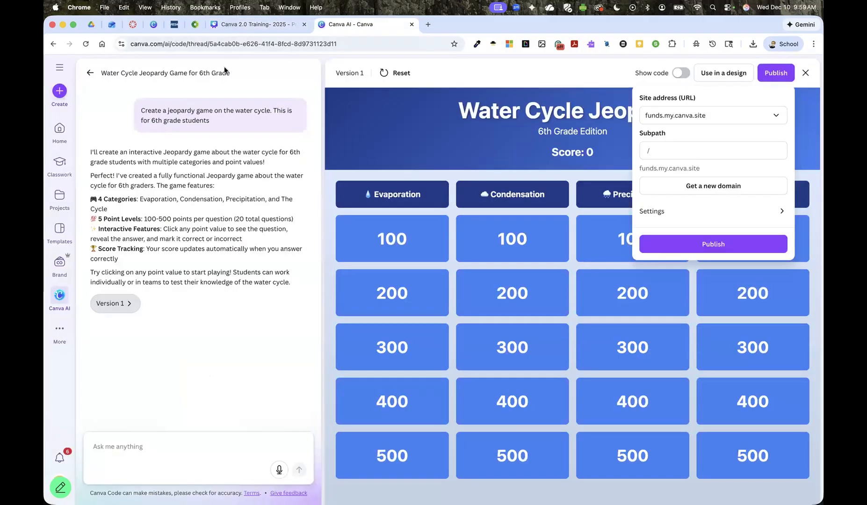
{"action": "left_click", "coordinate": [60, 90]}
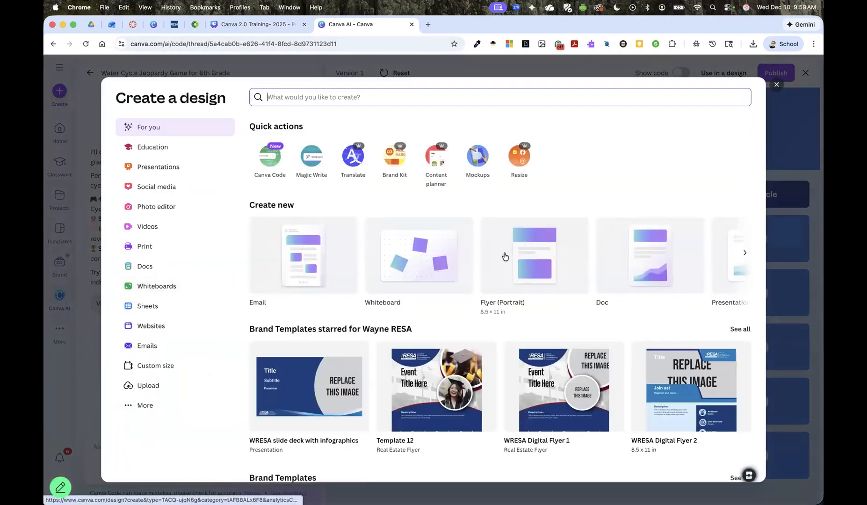
{"action": "left_click", "coordinate": [505, 256]}
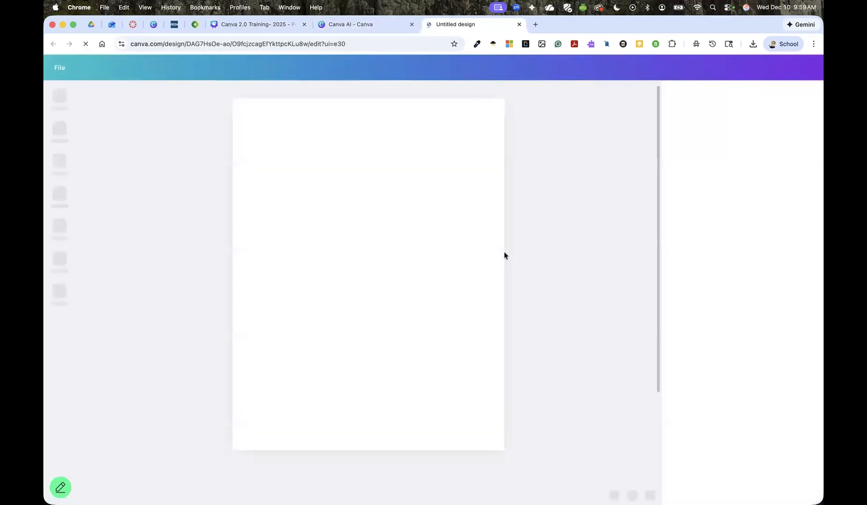
Insert the Education form "How are you feeling?" on the flyer and enlarge it to nearly the page width
{"action": "left_click", "coordinate": [57, 132]}
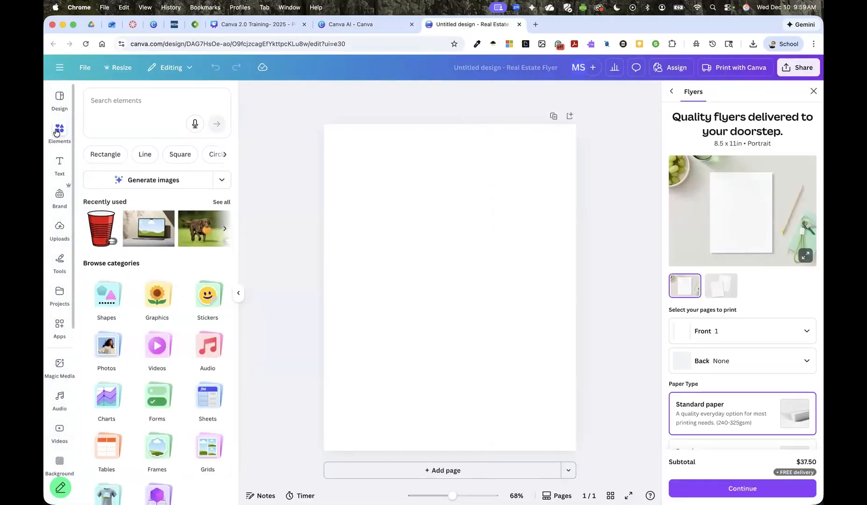
{"action": "left_click", "coordinate": [159, 398]}
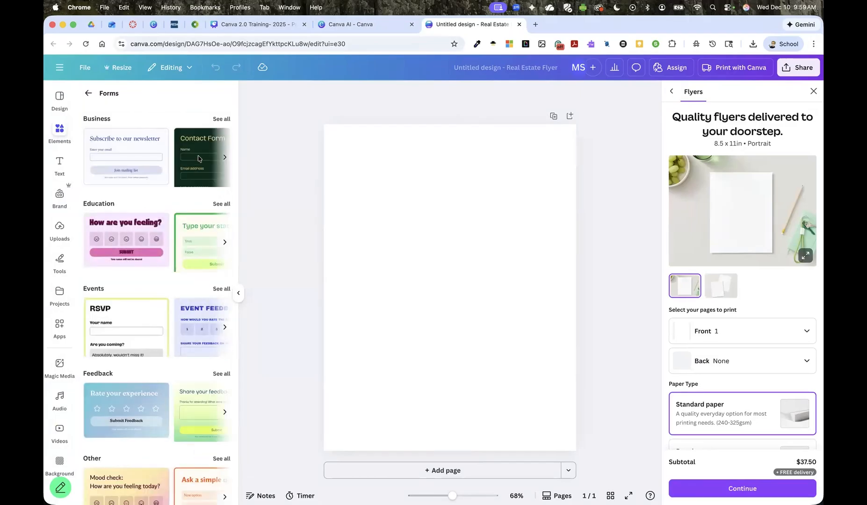
{"action": "left_click", "coordinate": [223, 204]}
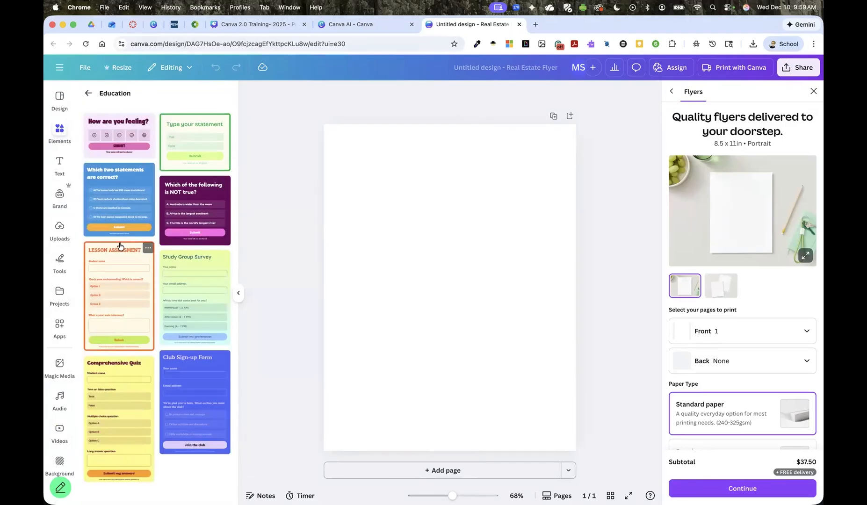
{"action": "left_click", "coordinate": [116, 133]}
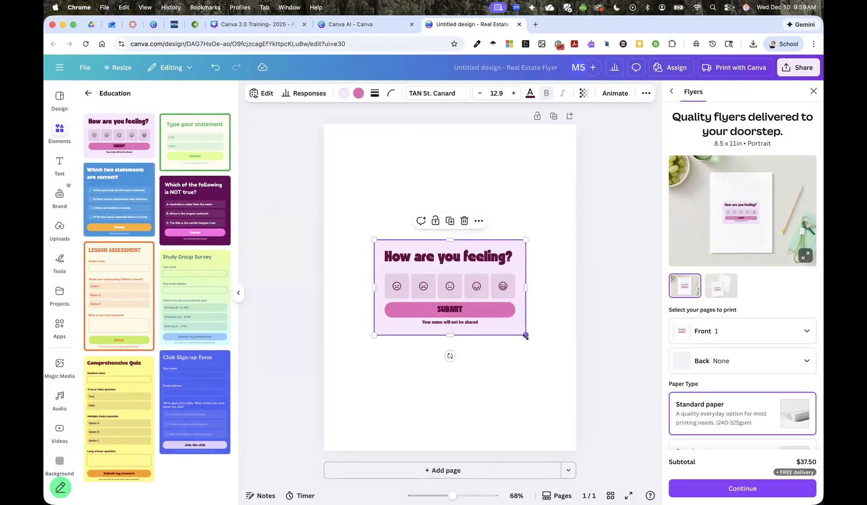
{"action": "left_click_drag", "start_coordinate": [525, 335], "coordinate": [562, 358]}
{"action": "left_click_drag", "start_coordinate": [374, 240], "coordinate": [337, 216]}
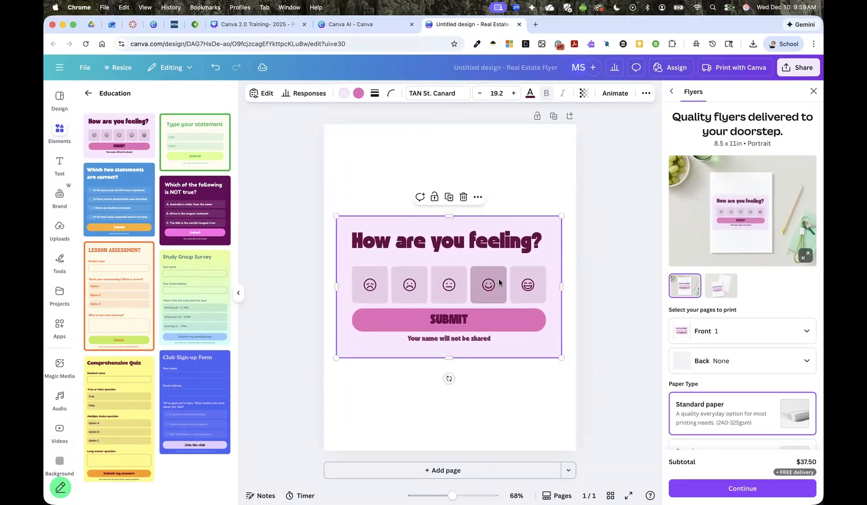
Close the flyer printing options and open the "How are you feeling?" form's questions for editing
{"action": "left_click", "coordinate": [814, 91]}
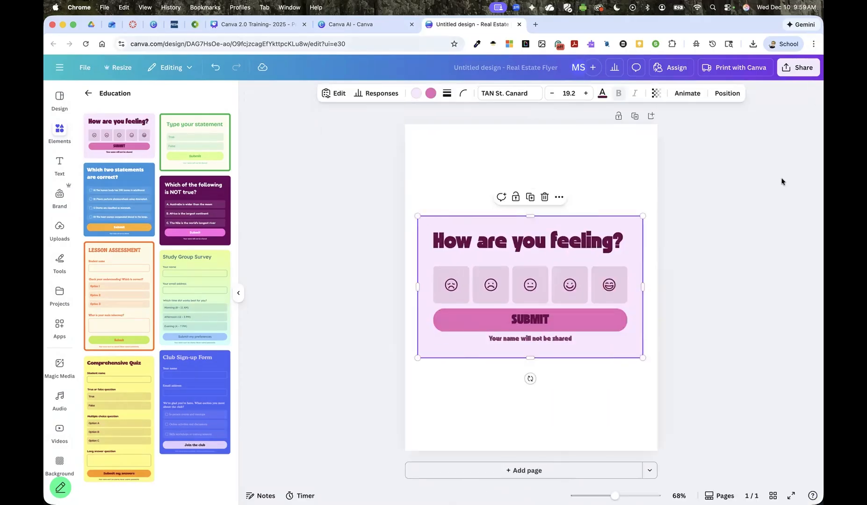
{"action": "left_click", "coordinate": [651, 331]}
{"action": "left_click", "coordinate": [569, 263]}
{"action": "left_click", "coordinate": [329, 95]}
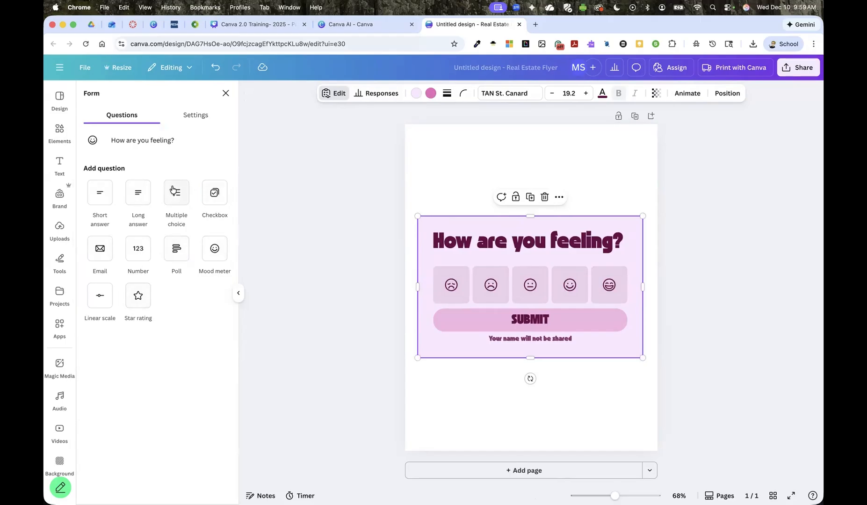
Show a header on the "How are you feeling?" form through its settings
{"action": "left_click", "coordinate": [193, 116]}
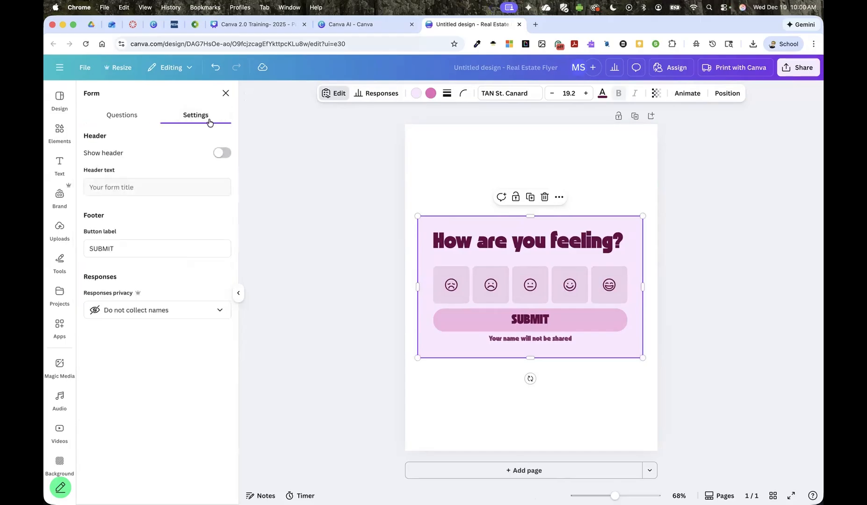
{"action": "left_click", "coordinate": [220, 154]}
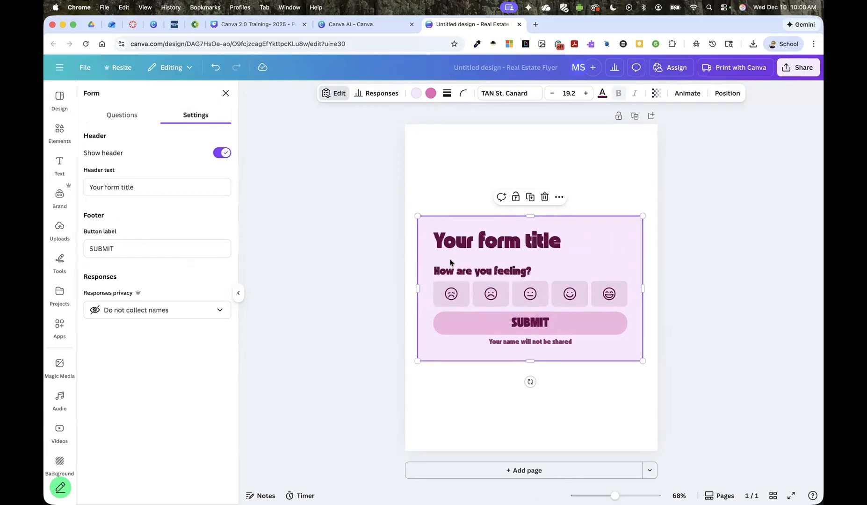
Try the Wayne RESA palette's navy for the form background and dark red for its button, and undo both color changes
{"action": "left_click", "coordinate": [417, 93]}
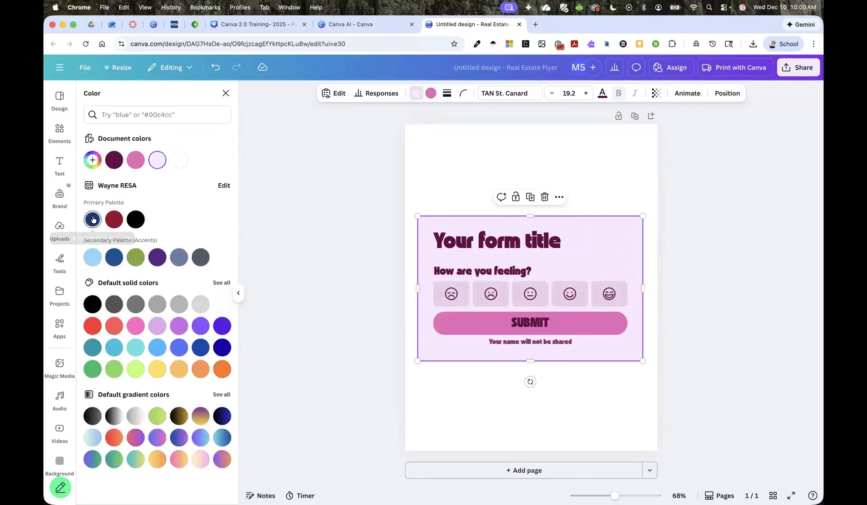
{"action": "left_click", "coordinate": [93, 219]}
{"action": "left_click", "coordinate": [430, 93]}
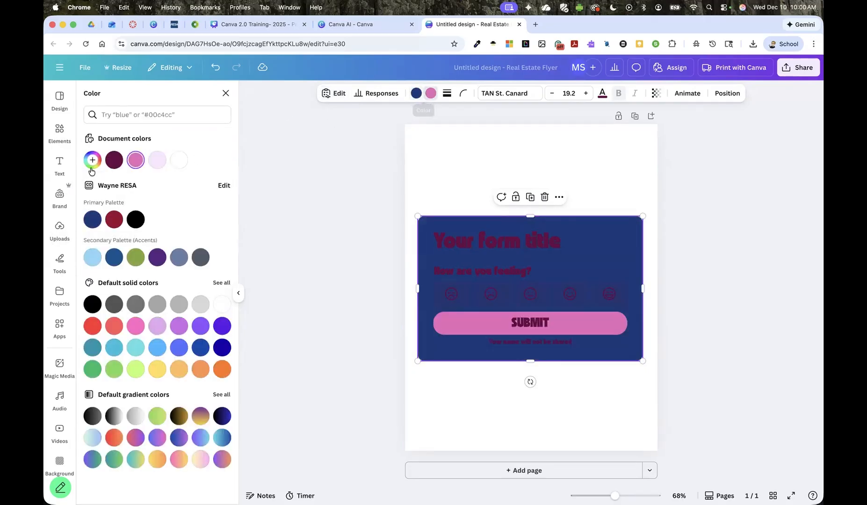
{"action": "left_click", "coordinate": [113, 221]}
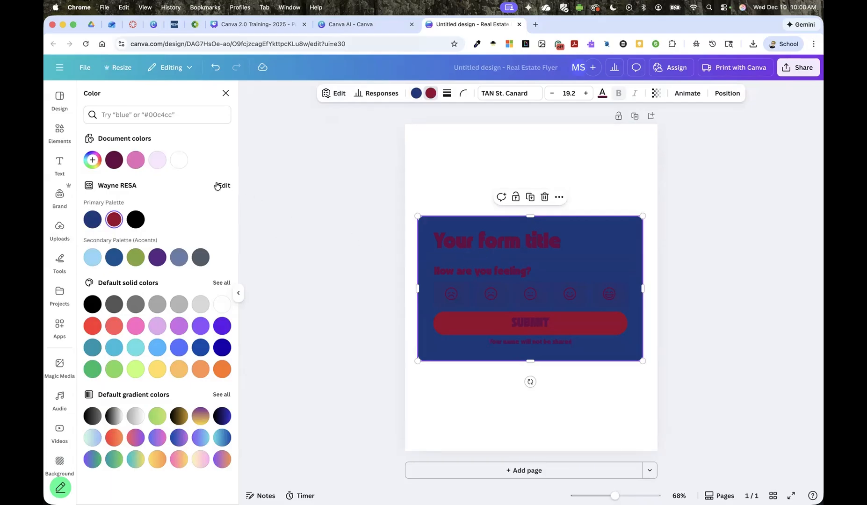
{"action": "left_click", "coordinate": [223, 68]}
{"action": "left_click", "coordinate": [222, 68]}
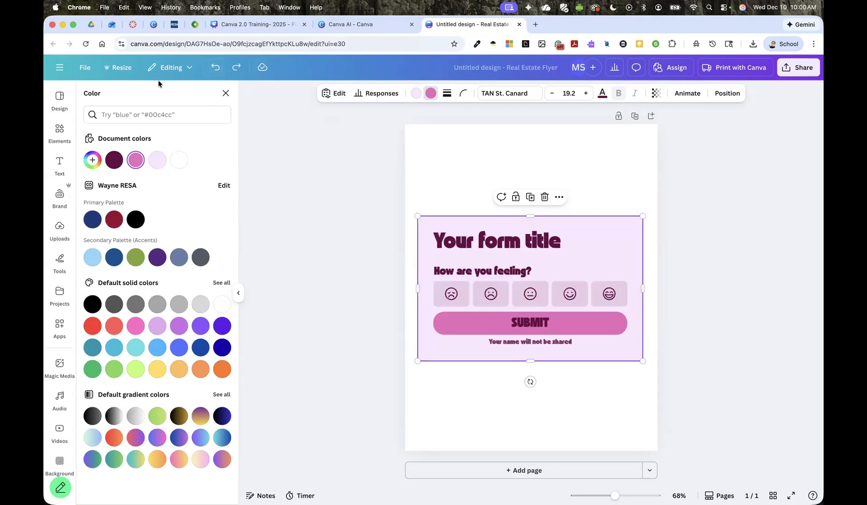
Share the flyer from the form's responses, giving Wayne RESA members edit access, and copy the link
{"action": "left_click", "coordinate": [367, 94]}
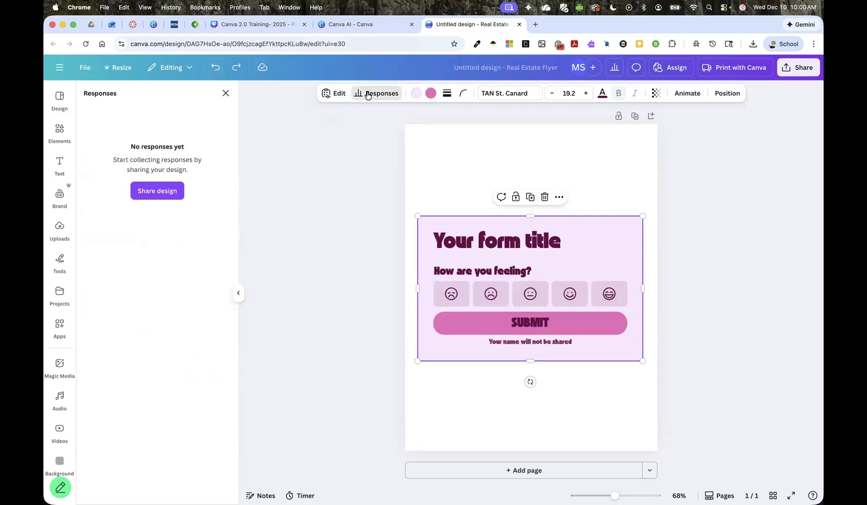
{"action": "left_click", "coordinate": [166, 190]}
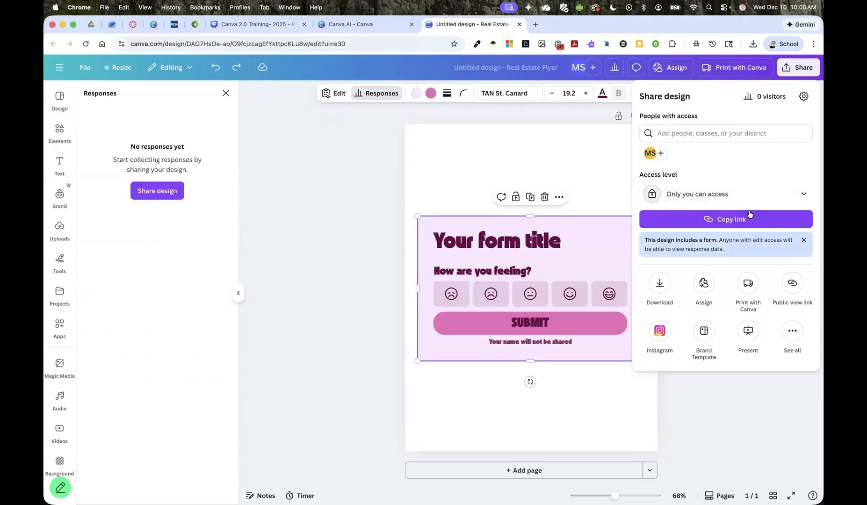
{"action": "left_click", "coordinate": [752, 195]}
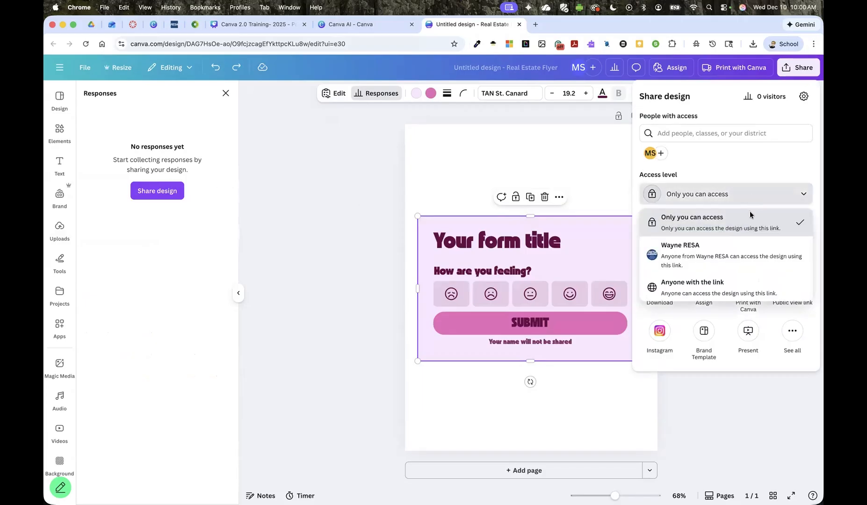
{"action": "left_click", "coordinate": [746, 248]}
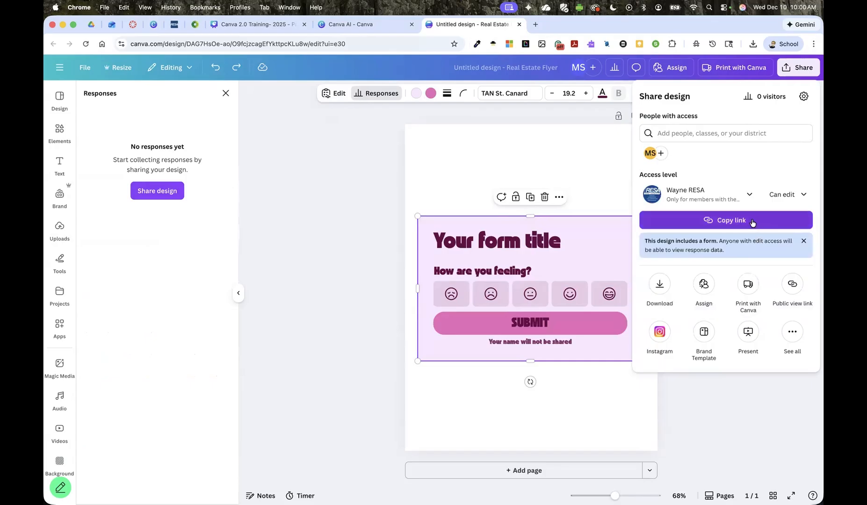
{"action": "left_click", "coordinate": [786, 198]}
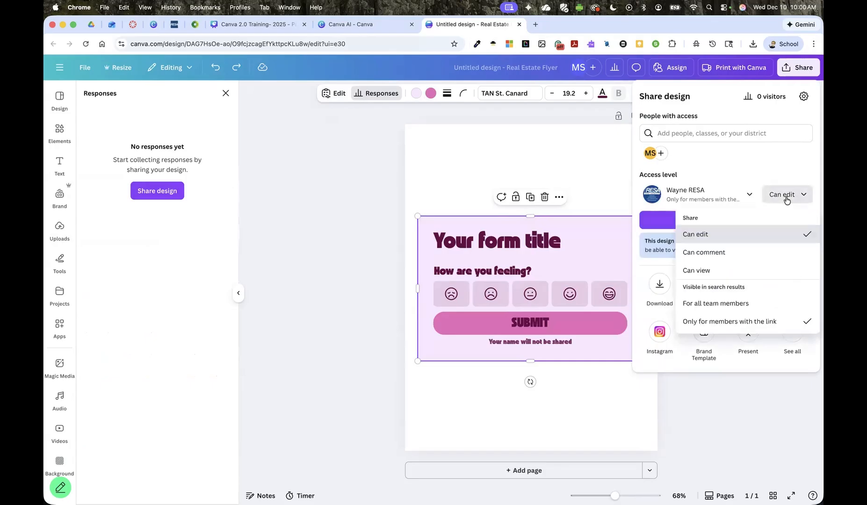
{"action": "left_click", "coordinate": [768, 169]}
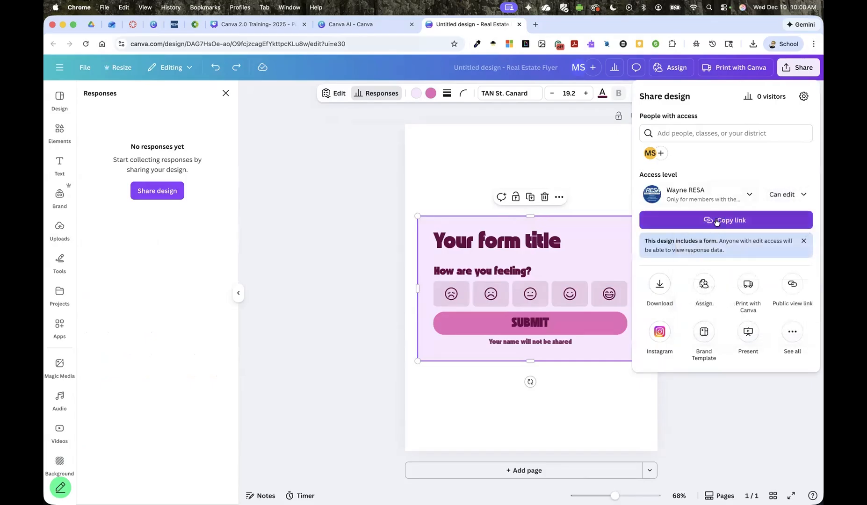
{"action": "left_click", "coordinate": [717, 221]}
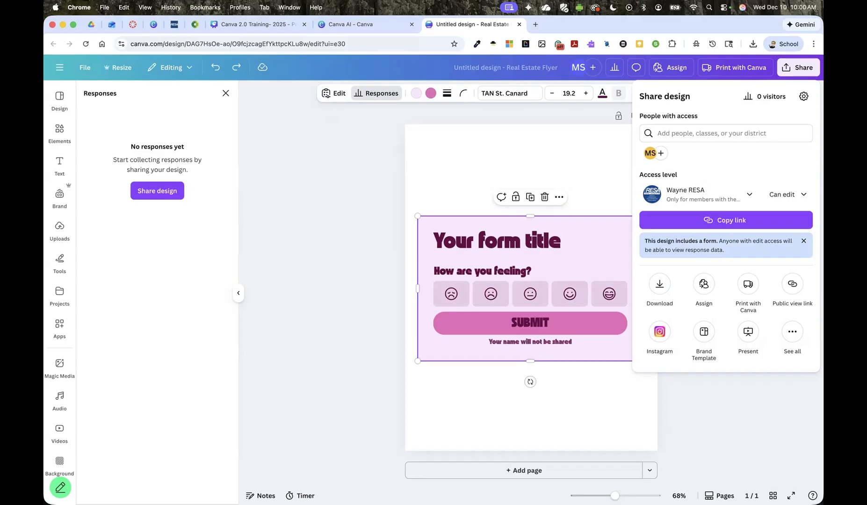
Open the copied design link in a new browser tab and choose the happiest face in the form
{"action": "key", "text": "super+t"}
{"action": "key", "text": "super+v"}
{"action": "key", "text": "Return"}
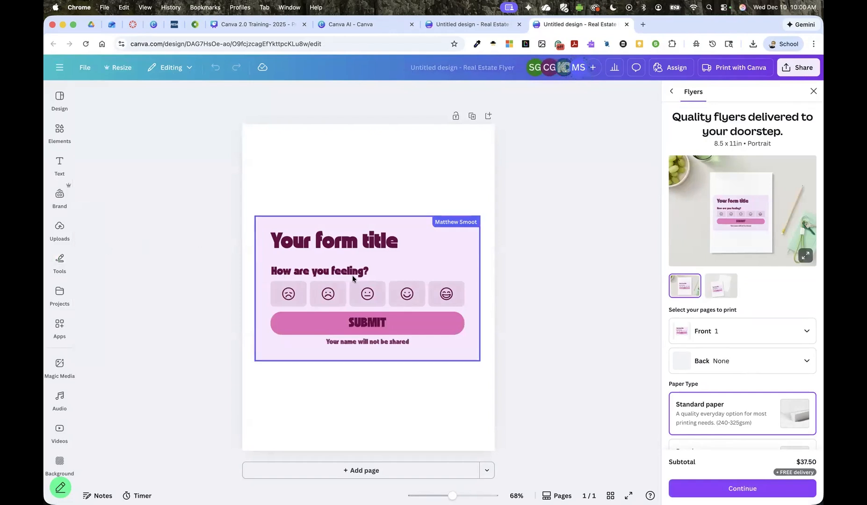
{"action": "left_click", "coordinate": [445, 294]}
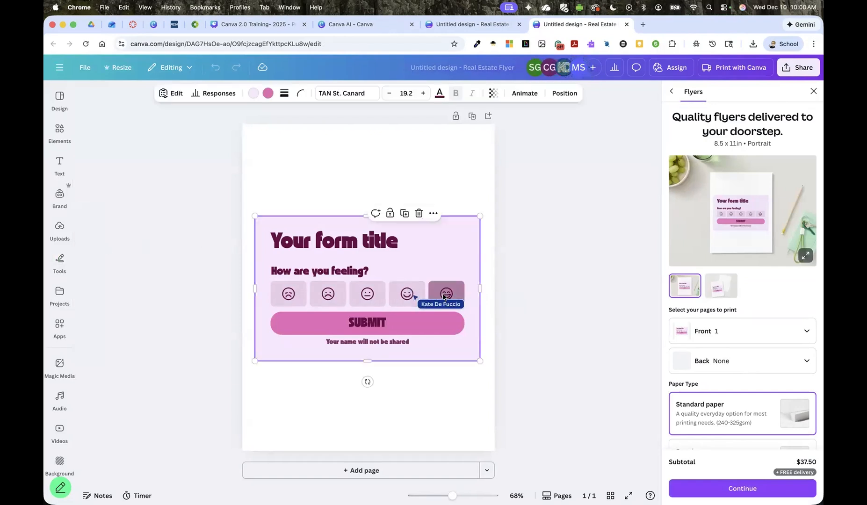
{"action": "left_click", "coordinate": [256, 24]}
{"action": "left_click", "coordinate": [323, 25]}
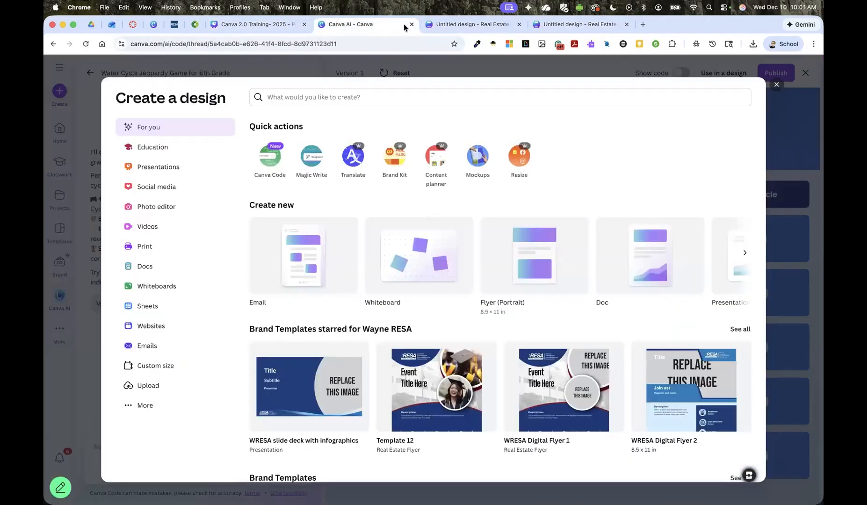
{"action": "left_click", "coordinate": [461, 23]}
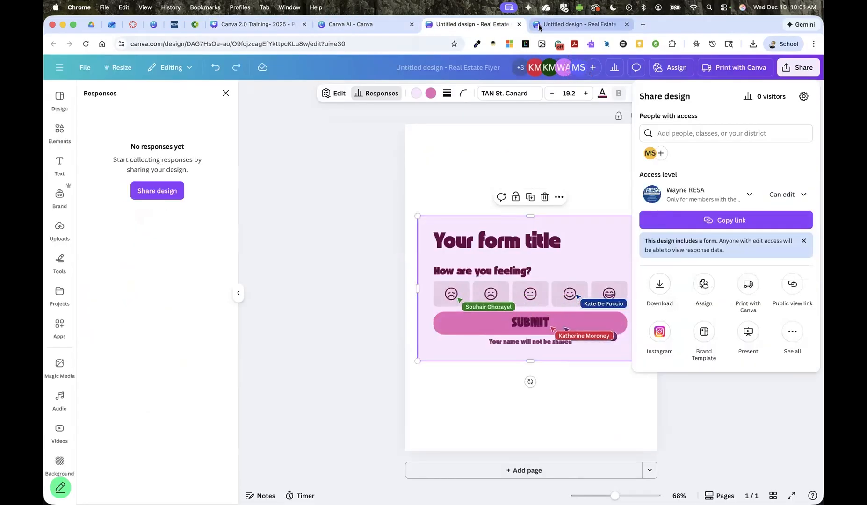
{"action": "left_click", "coordinate": [561, 25]}
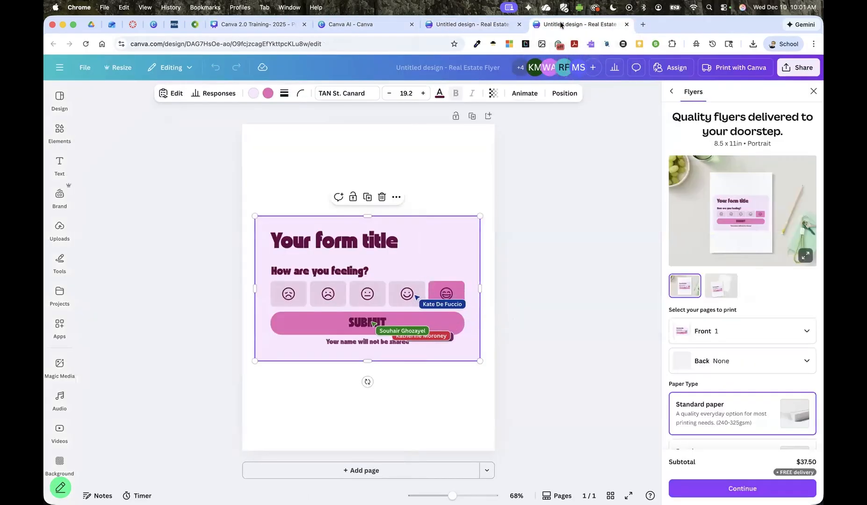
View the form's responses in the full form data table, and close the duplicate design's tab
{"action": "left_click", "coordinate": [218, 93]}
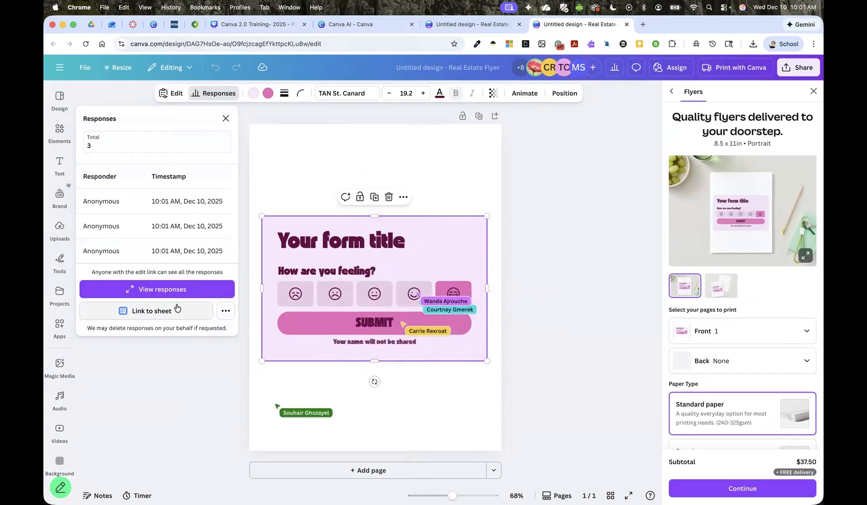
{"action": "left_click", "coordinate": [174, 289]}
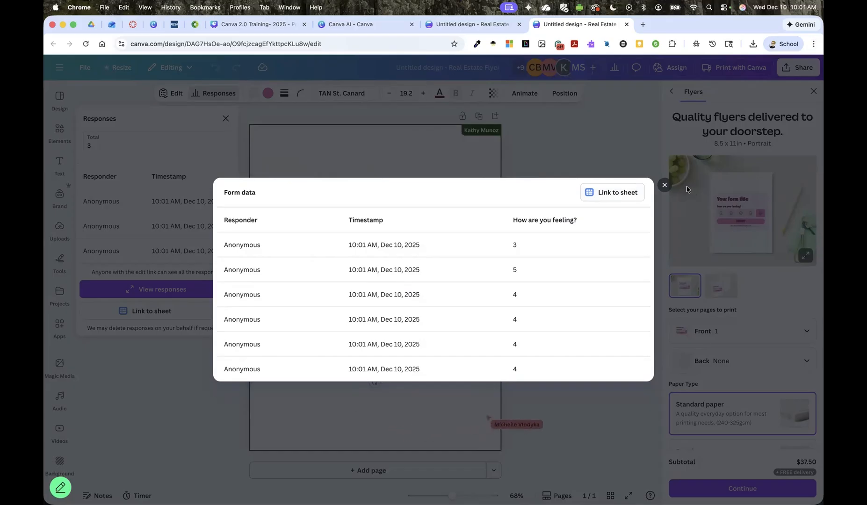
{"action": "left_click", "coordinate": [628, 25]}
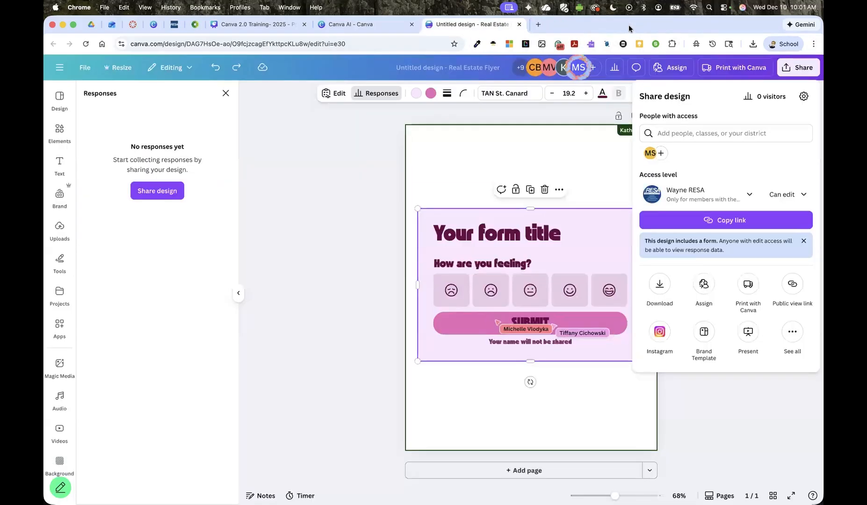
Close the sharing options and responses in the original flyer and browse the available form categories beyond Education
{"action": "left_click", "coordinate": [226, 95]}
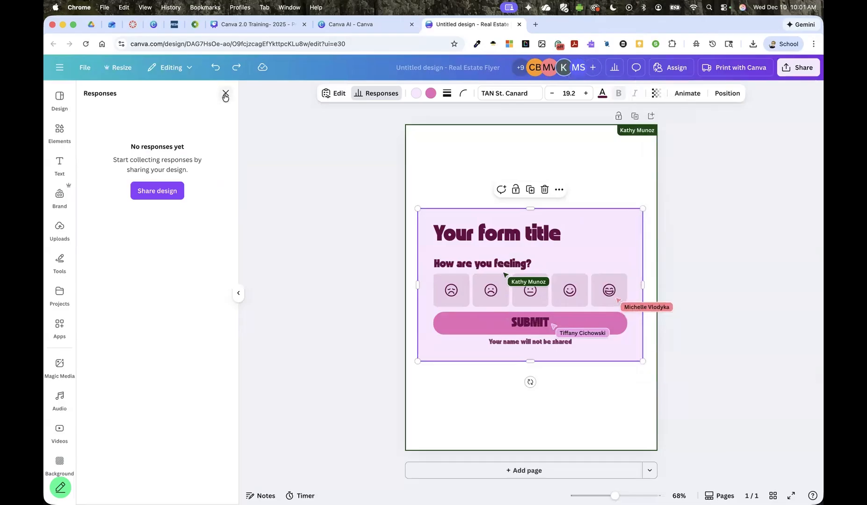
{"action": "left_click", "coordinate": [225, 94]}
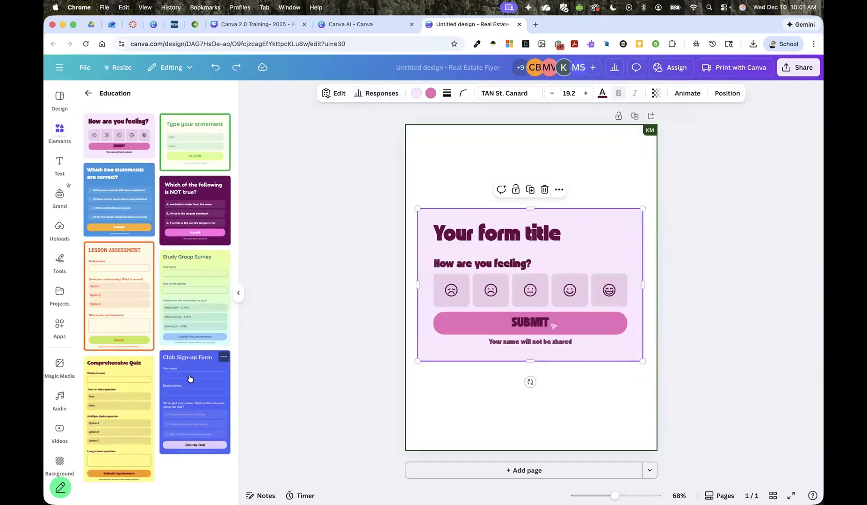
{"action": "left_click", "coordinate": [89, 93]}
{"action": "scroll", "coordinate": [139, 382], "scroll_direction": "down", "scroll_amount": 1}
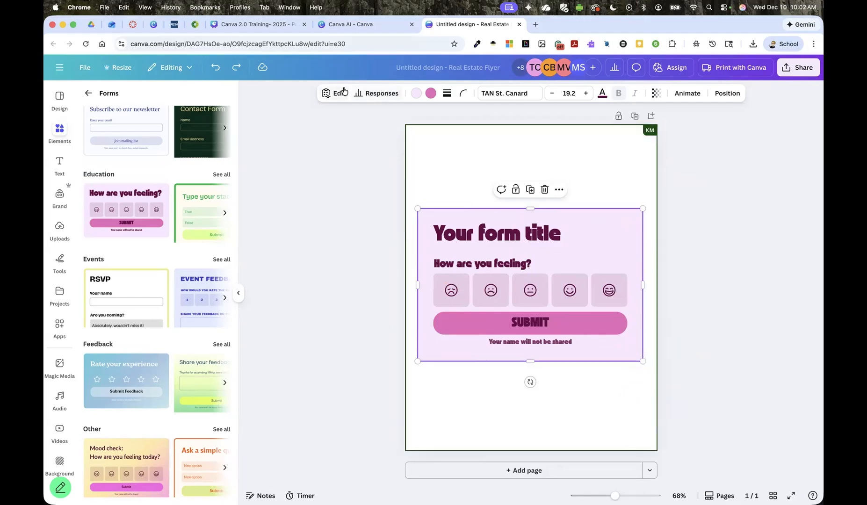
Link the form's responses to a sheet, and undo the added form header back in the flyer
{"action": "left_click", "coordinate": [377, 93]}
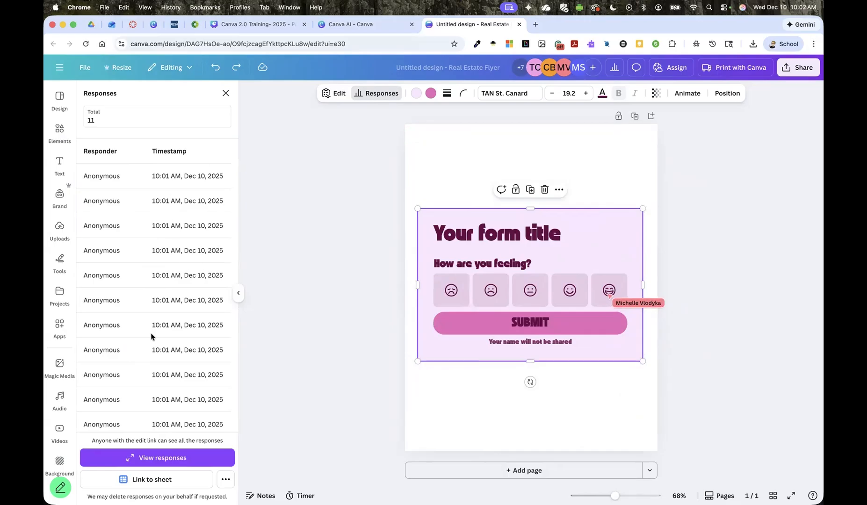
{"action": "left_click", "coordinate": [159, 480]}
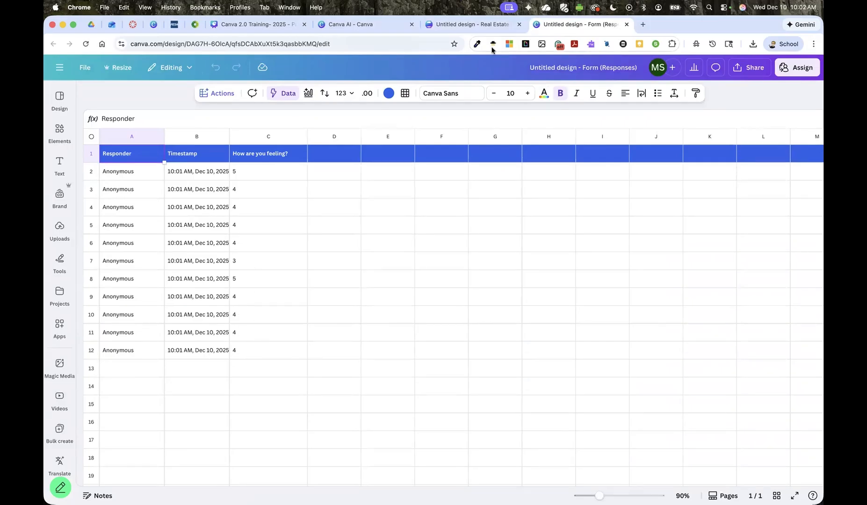
{"action": "left_click", "coordinate": [627, 24]}
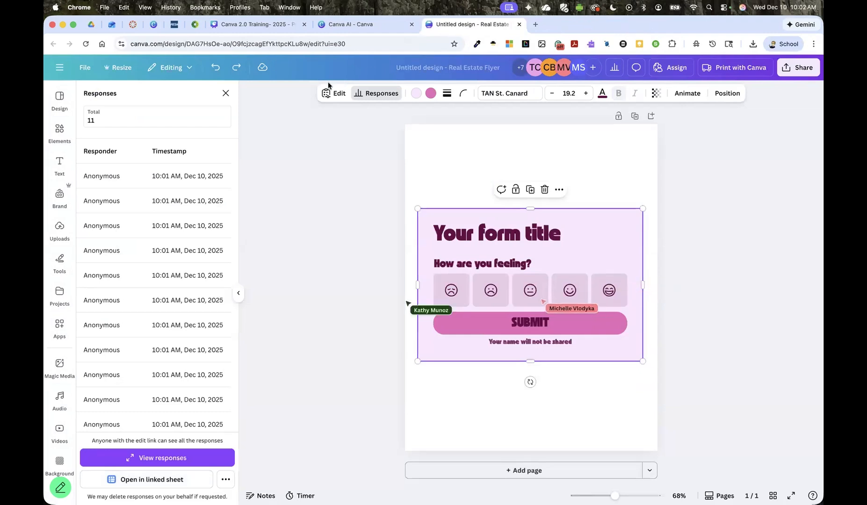
{"action": "left_click", "coordinate": [216, 68]}
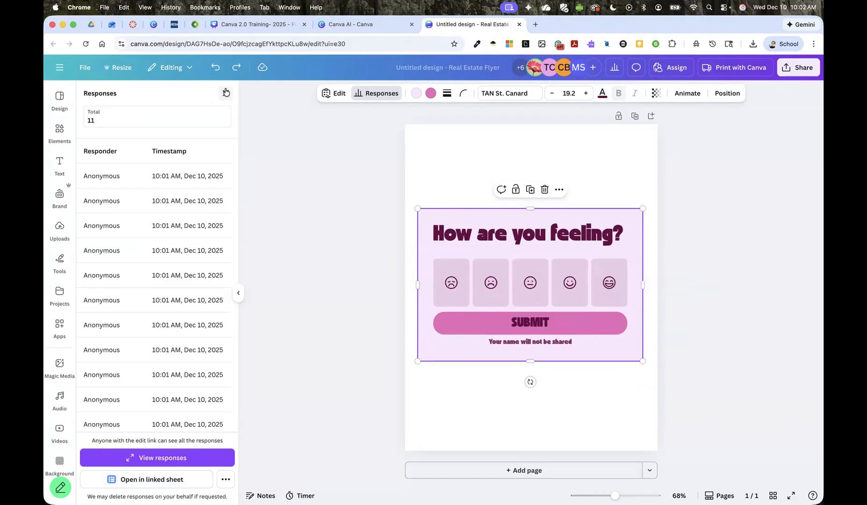
Create another blank Flyer (Portrait) design, 8.5 × 11 in, from the Canva AI page and open its elements library
{"action": "left_click", "coordinate": [354, 23]}
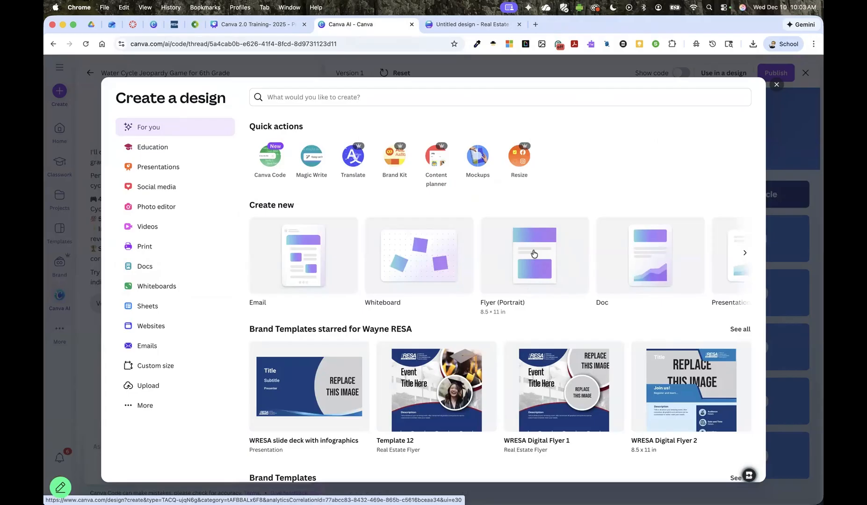
{"action": "left_click", "coordinate": [776, 86]}
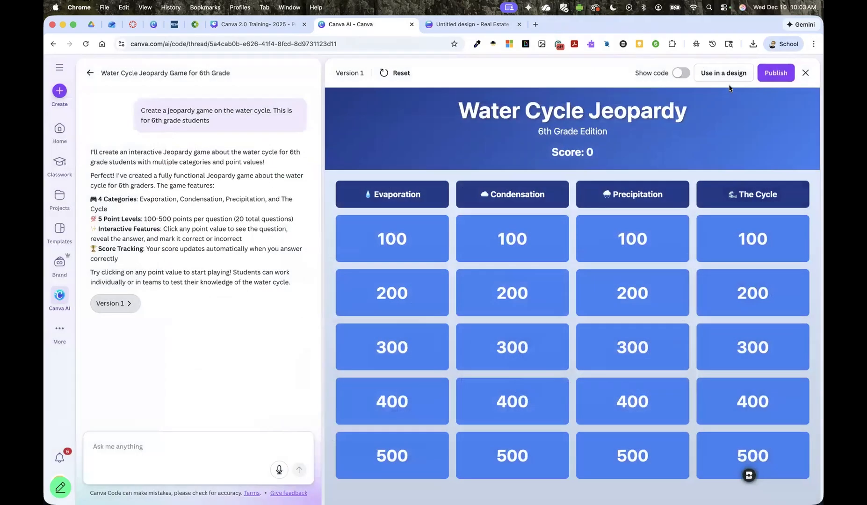
{"action": "left_click", "coordinate": [59, 91]}
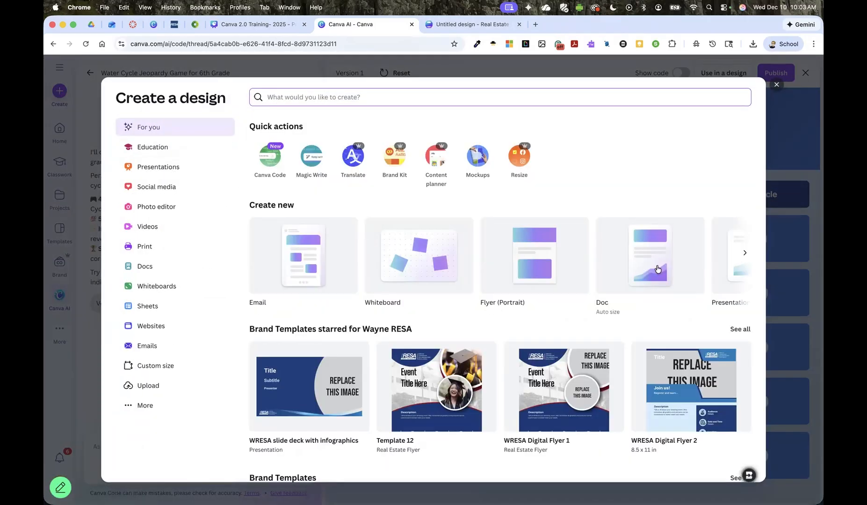
{"action": "left_click", "coordinate": [536, 265]}
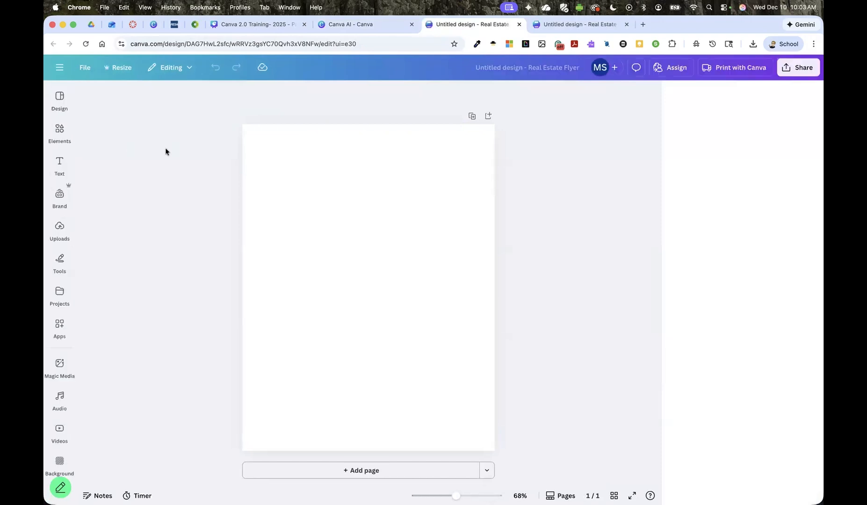
{"action": "left_click", "coordinate": [62, 131]}
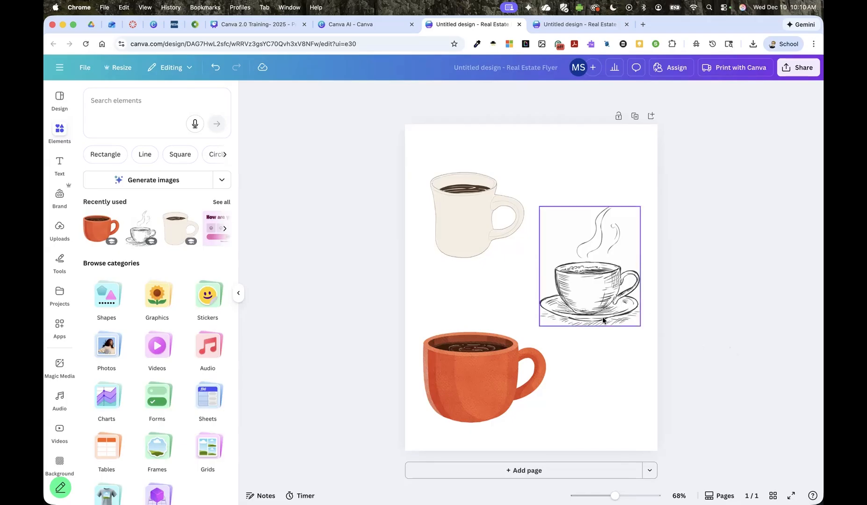
Copy the art style of the black-and-white sketched coffee cup on the flyer
{"action": "left_click", "coordinate": [594, 293]}
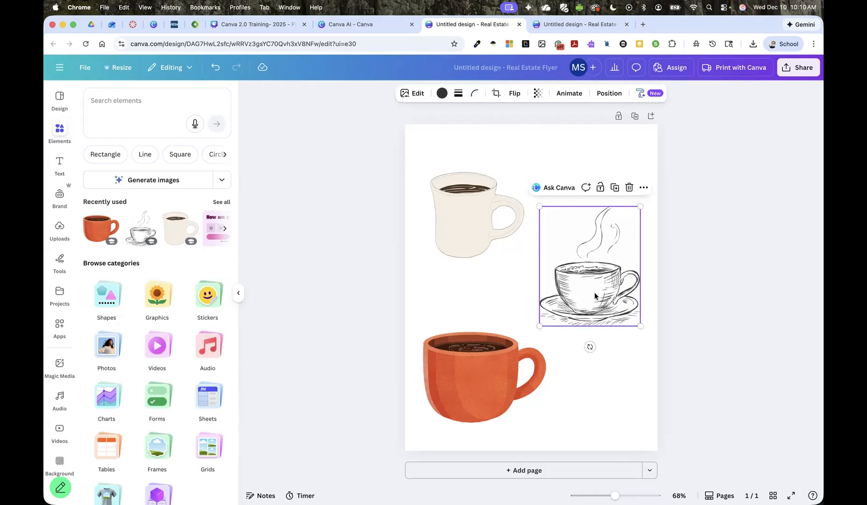
{"action": "left_click", "coordinate": [645, 95]}
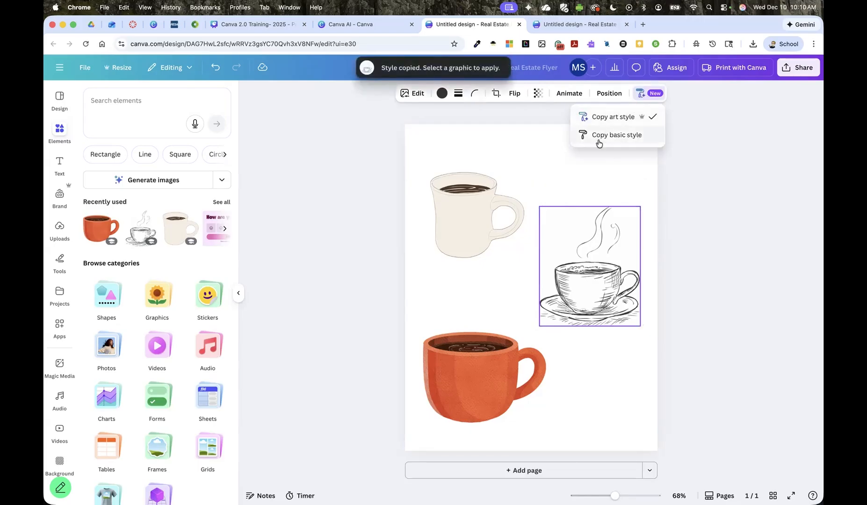
Apply the copied sketch art style to the cream mug and the orange mug on the flyer
{"action": "left_click", "coordinate": [464, 215]}
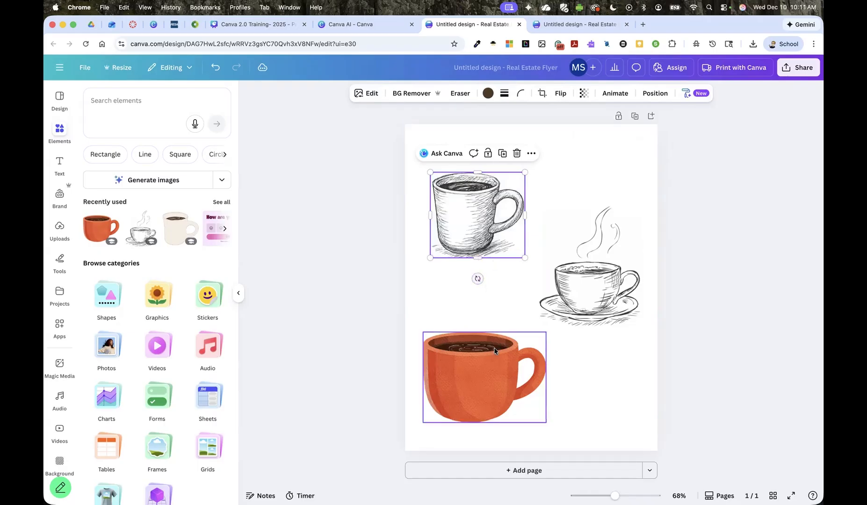
{"action": "left_click", "coordinate": [686, 93]}
{"action": "left_click", "coordinate": [500, 391]}
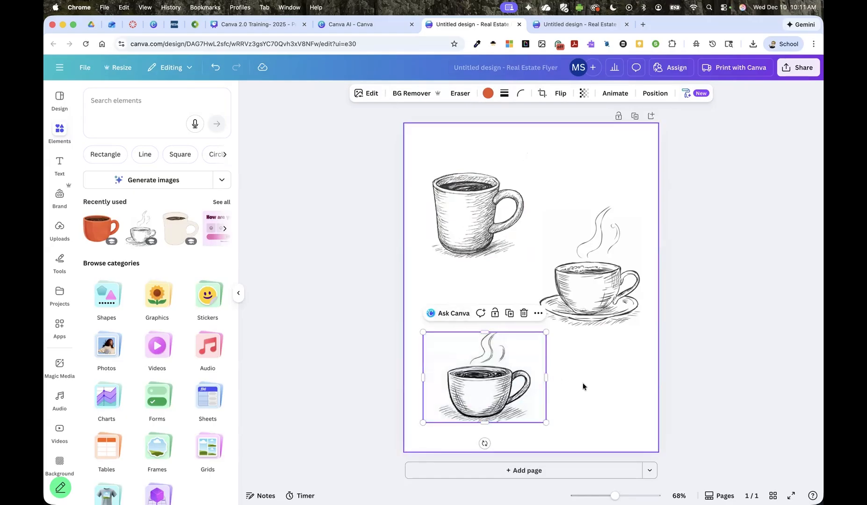
{"action": "left_click", "coordinate": [598, 384]}
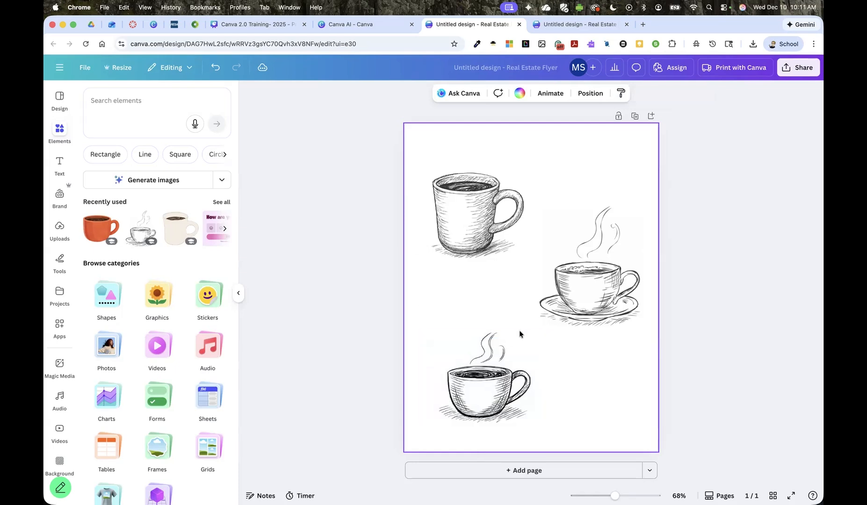
Delete all three sketched coffee cup graphics from the flyer
{"action": "left_click", "coordinate": [495, 385]}
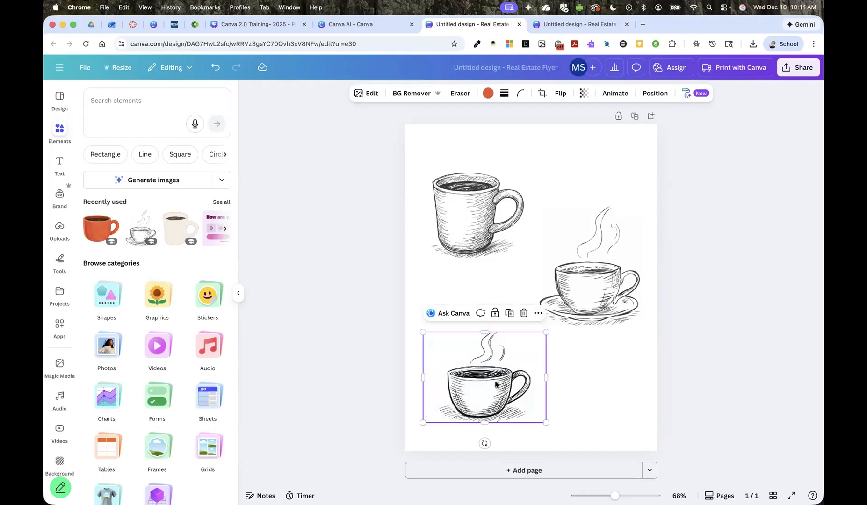
{"action": "key", "text": "BackSpace"}
{"action": "left_click", "coordinate": [604, 279]}
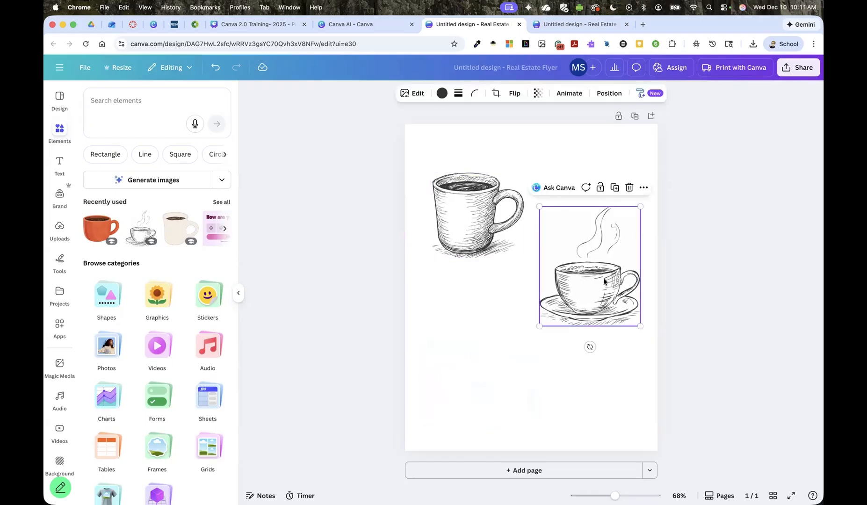
{"action": "key", "text": "BackSpace"}
{"action": "left_click", "coordinate": [477, 214]}
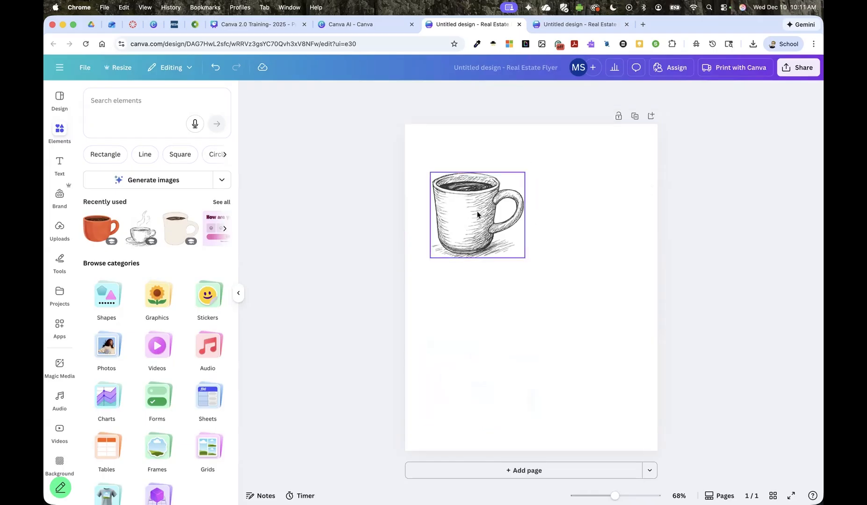
{"action": "key", "text": "BackSpace"}
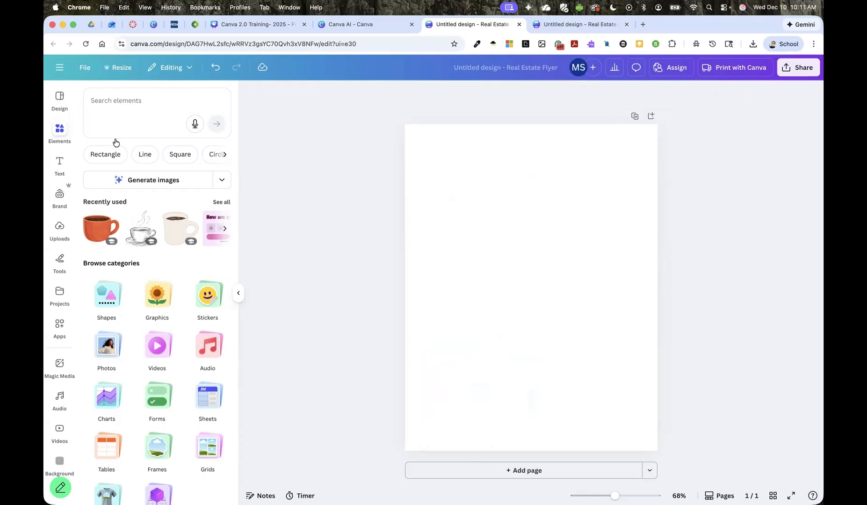
Insert the orange 3D asterisk from the Creative & Abstract collection of the 3D elements
{"action": "left_click", "coordinate": [60, 130]}
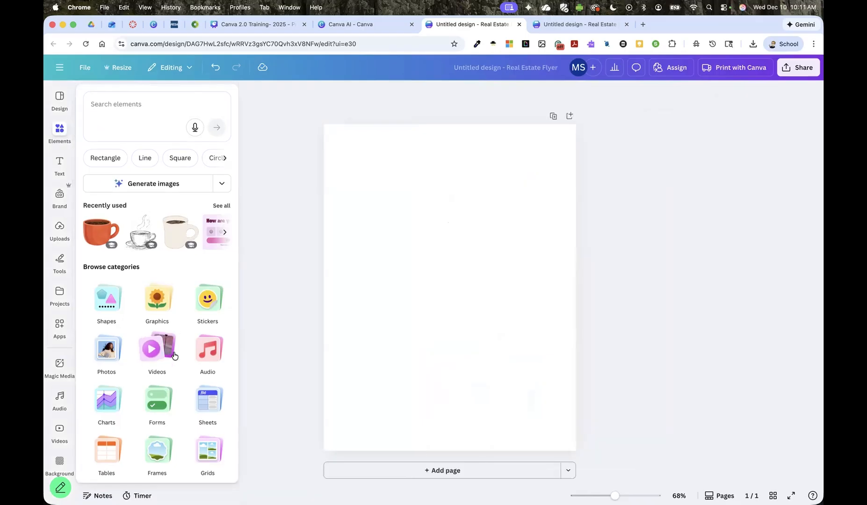
{"action": "scroll", "coordinate": [174, 355], "scroll_direction": "down", "scroll_amount": 3}
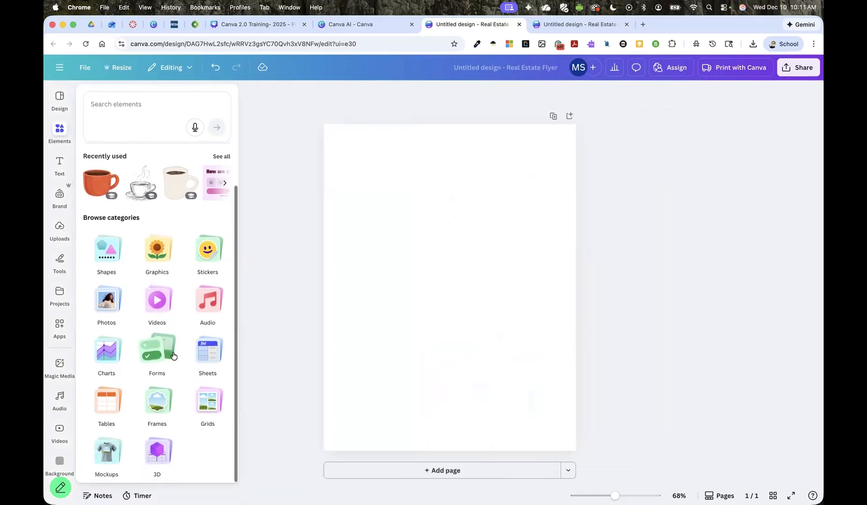
{"action": "left_click", "coordinate": [155, 453]}
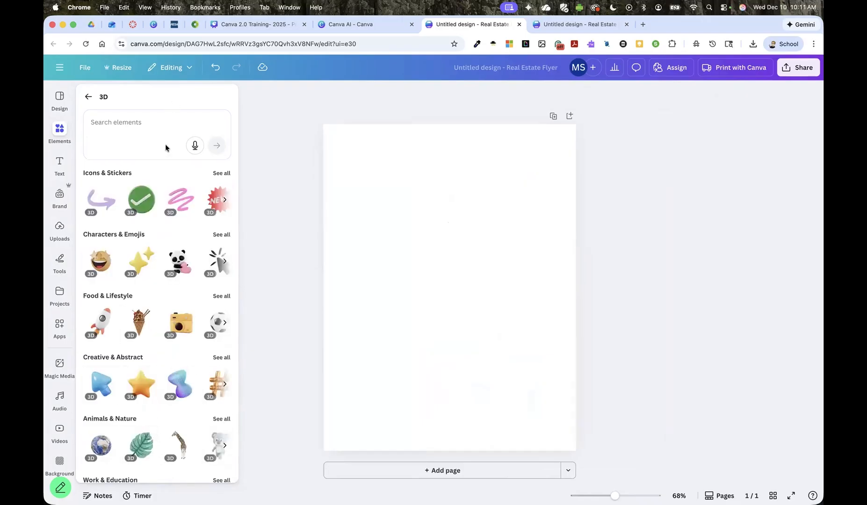
{"action": "left_click", "coordinate": [222, 358]}
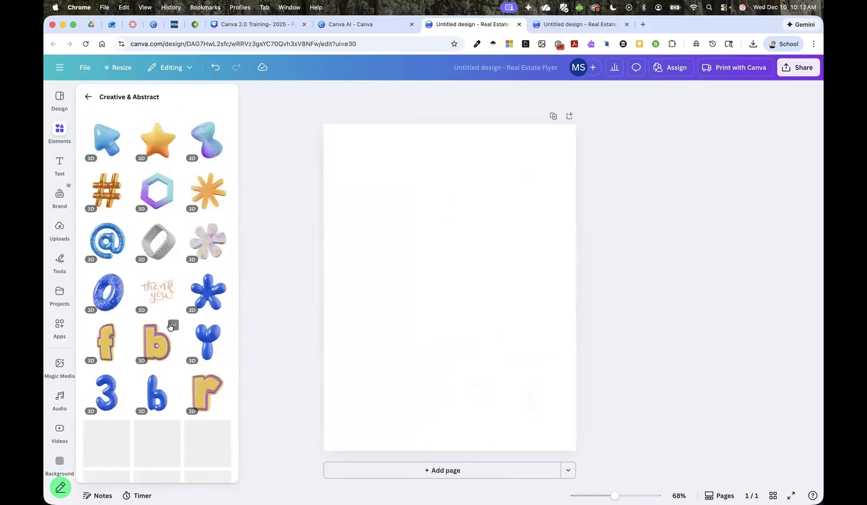
{"action": "scroll", "coordinate": [167, 336], "scroll_direction": "down", "scroll_amount": 2}
{"action": "scroll", "coordinate": [167, 337], "scroll_direction": "down", "scroll_amount": 4}
{"action": "scroll", "coordinate": [167, 337], "scroll_direction": "up", "scroll_amount": 5}
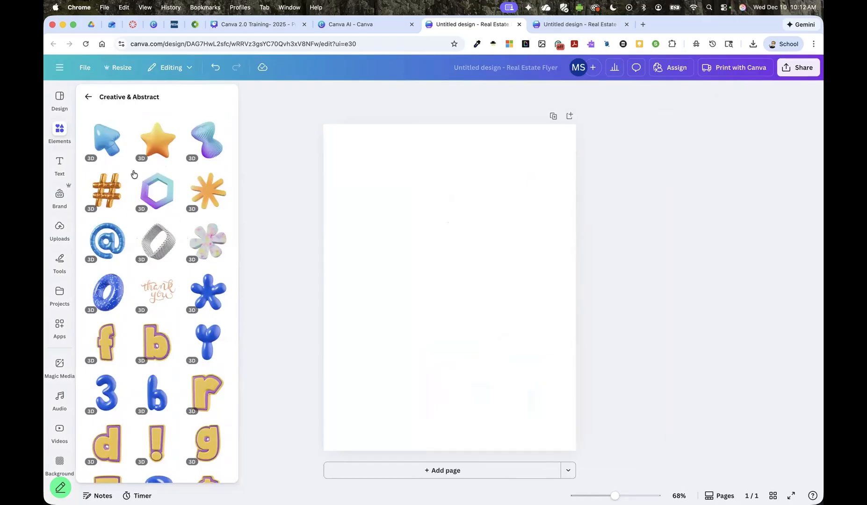
{"action": "left_click", "coordinate": [206, 191]}
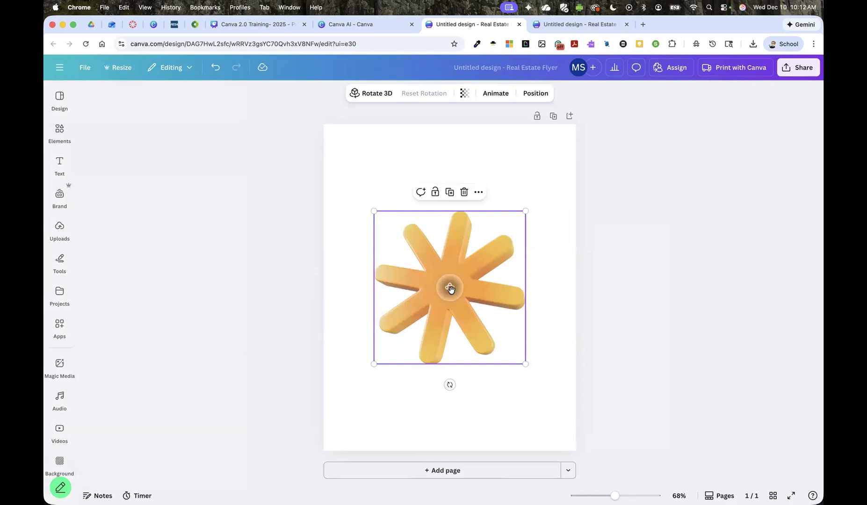
Rotate the orange asterisk in 3D to show its side and move it to the upper part of the page
{"action": "left_click_drag", "start_coordinate": [443, 286], "coordinate": [471, 326]}
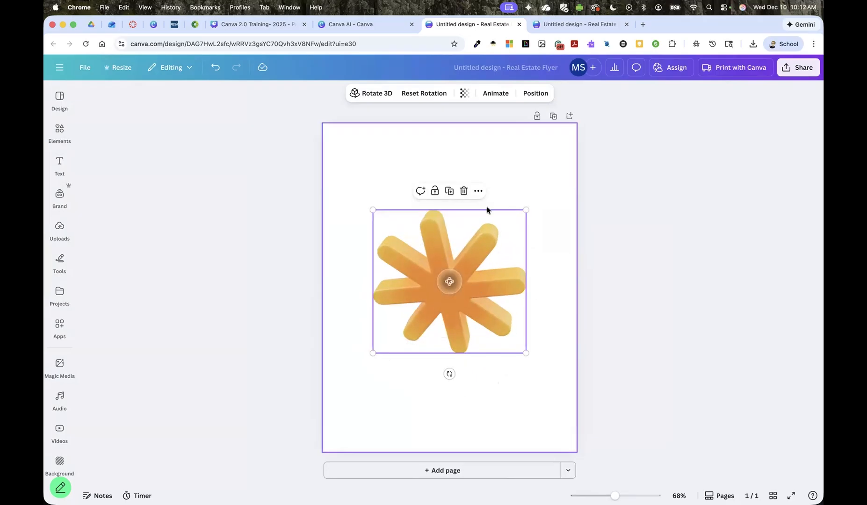
{"action": "left_click_drag", "start_coordinate": [475, 254], "coordinate": [459, 201]}
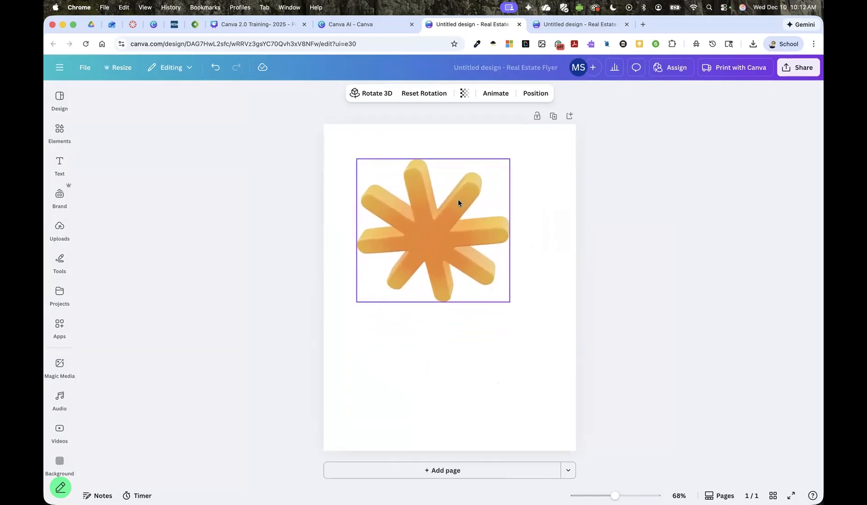
{"action": "left_click_drag", "start_coordinate": [434, 232], "coordinate": [487, 223]}
Insert the 3D panda holding a heart from Characters & Emojis and place it on the lower part of the page
{"action": "left_click", "coordinate": [64, 135]}
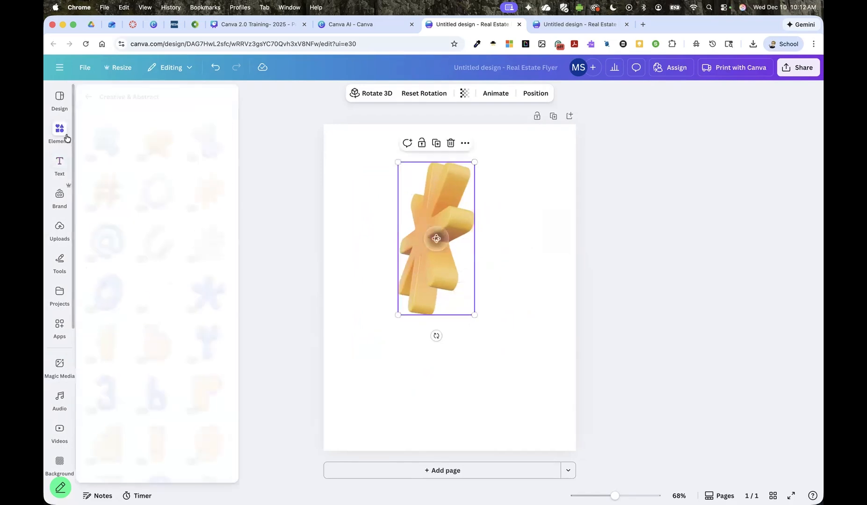
{"action": "left_click", "coordinate": [88, 93]}
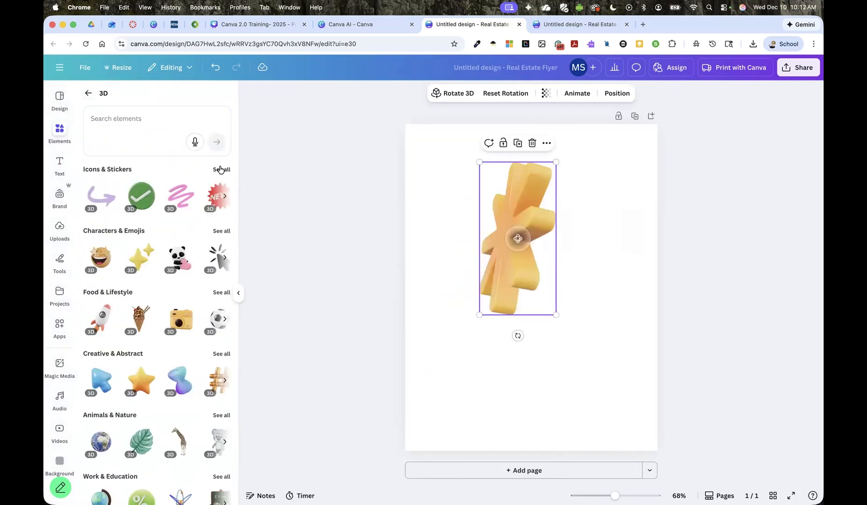
{"action": "left_click", "coordinate": [180, 266]}
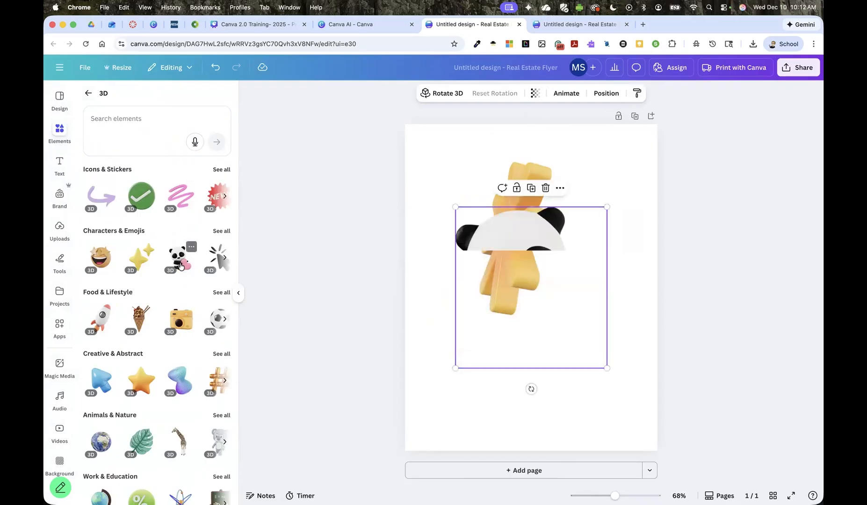
{"action": "left_click_drag", "start_coordinate": [529, 293], "coordinate": [490, 356]}
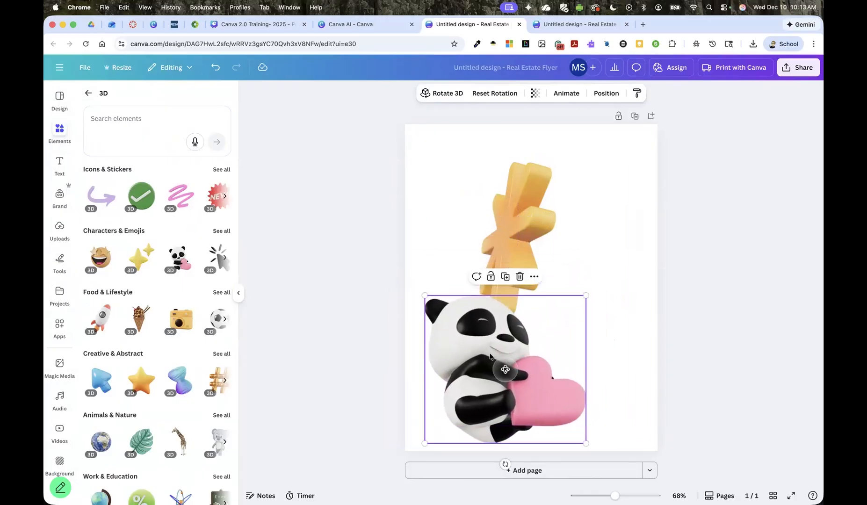
Delete the 3D panda and the orange asterisk from the page
{"action": "key", "text": "Delete"}
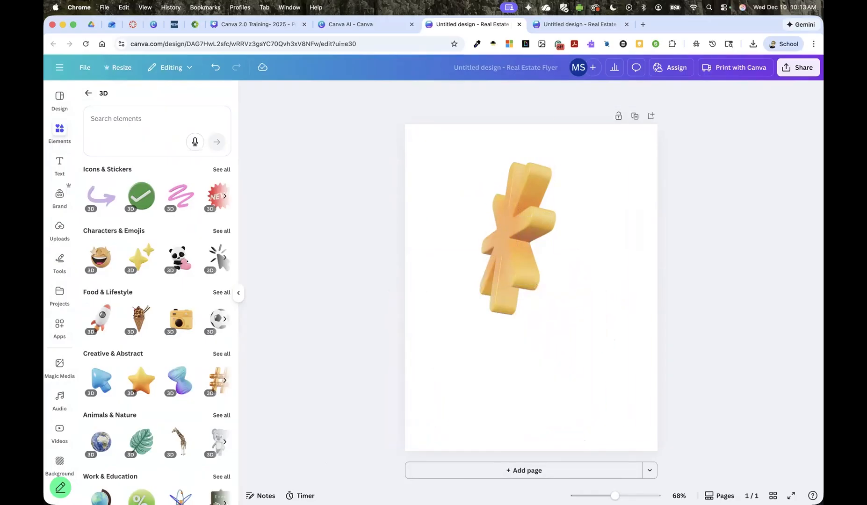
{"action": "left_click", "coordinate": [547, 300]}
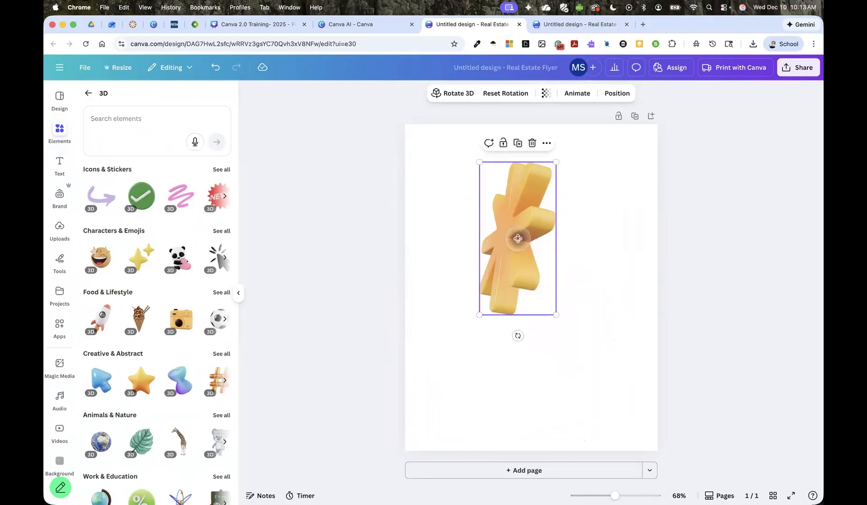
{"action": "key", "text": "Delete"}
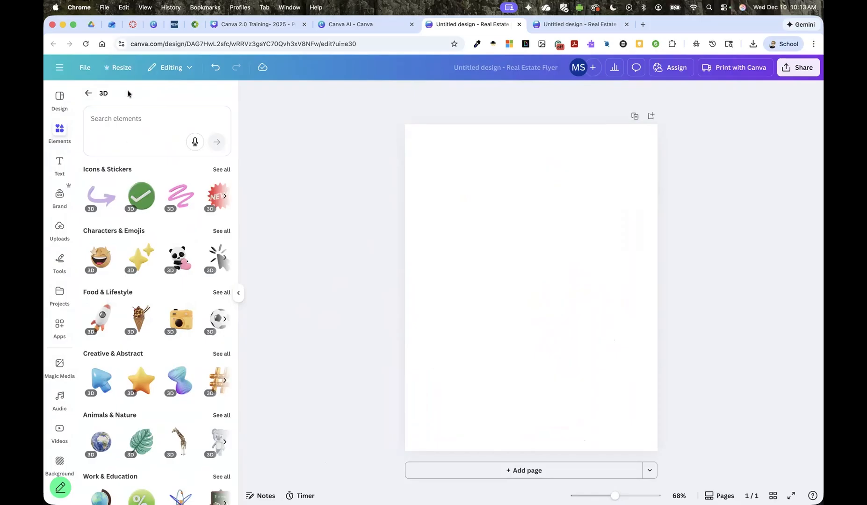
Apply the recently used "Purple Yellow Modern AI For Daily Productivity Flyer" template to the blank page
{"action": "left_click", "coordinate": [86, 93]}
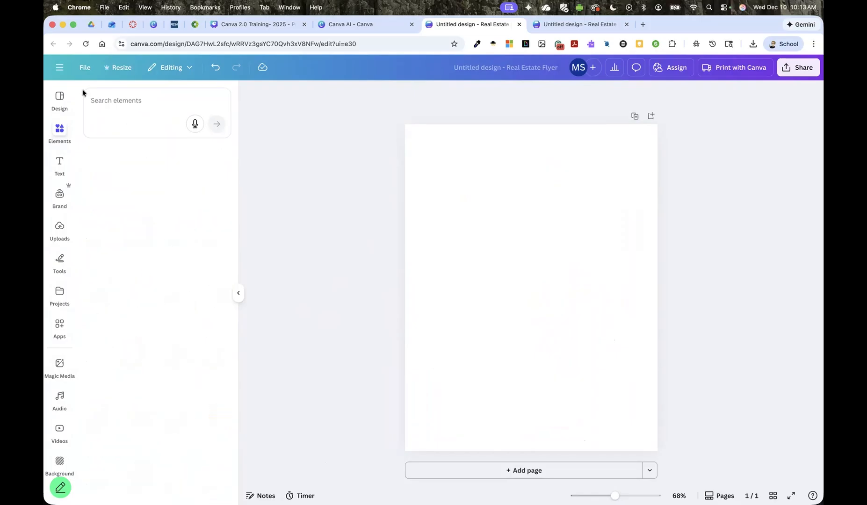
{"action": "left_click", "coordinate": [64, 107]}
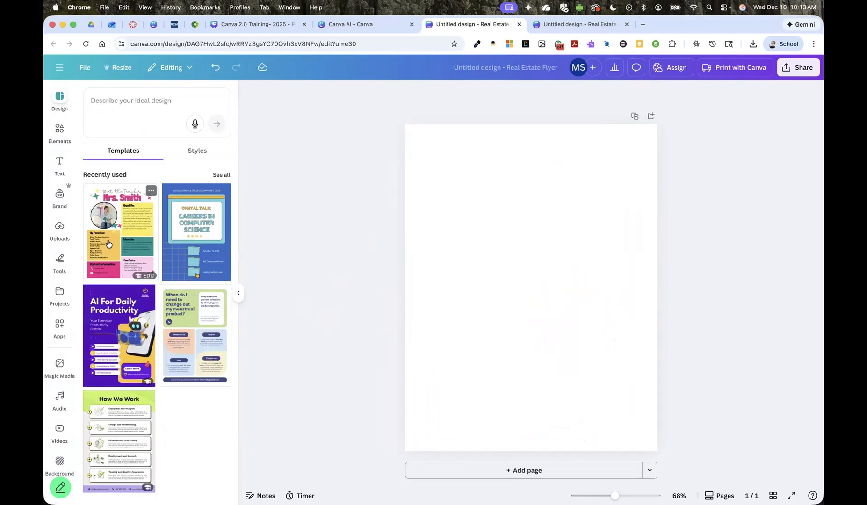
{"action": "left_click", "coordinate": [124, 334]}
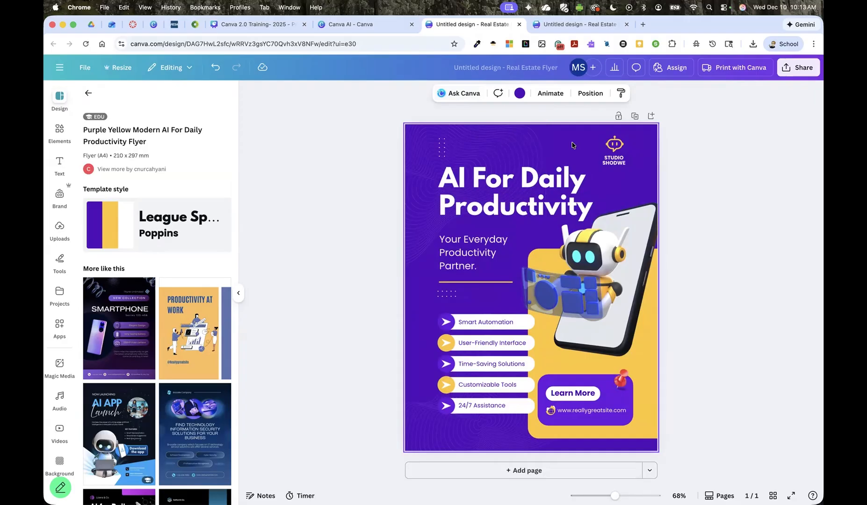
Ask Canva to "give me design advice" on the flyer page, and return to the comment list
{"action": "left_click", "coordinate": [446, 96]}
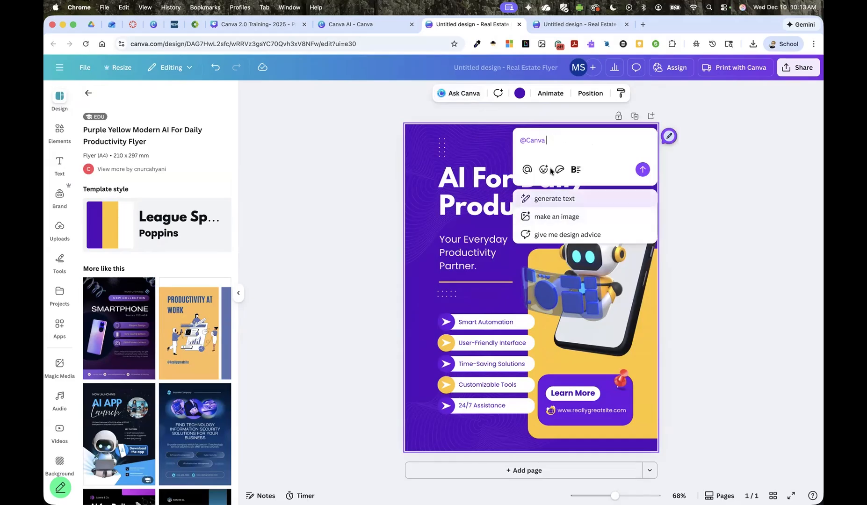
{"action": "left_click", "coordinate": [562, 236]}
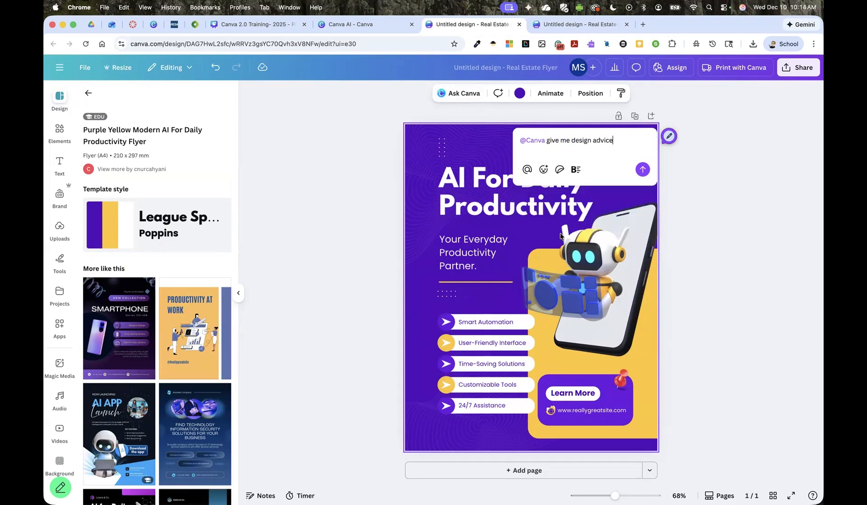
{"action": "left_click", "coordinate": [642, 169]}
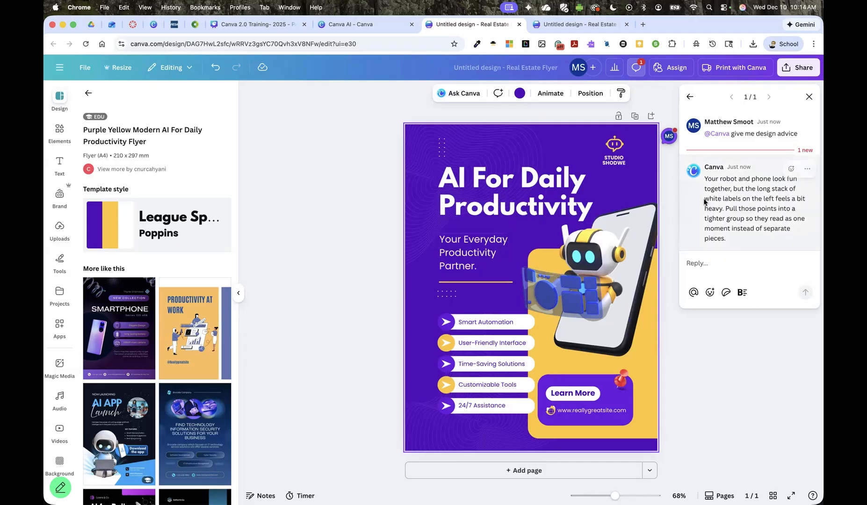
{"action": "left_click", "coordinate": [690, 97]}
Send Canva a second request on the flyer page: "change the color to a navy blue"
{"action": "left_click", "coordinate": [460, 93]}
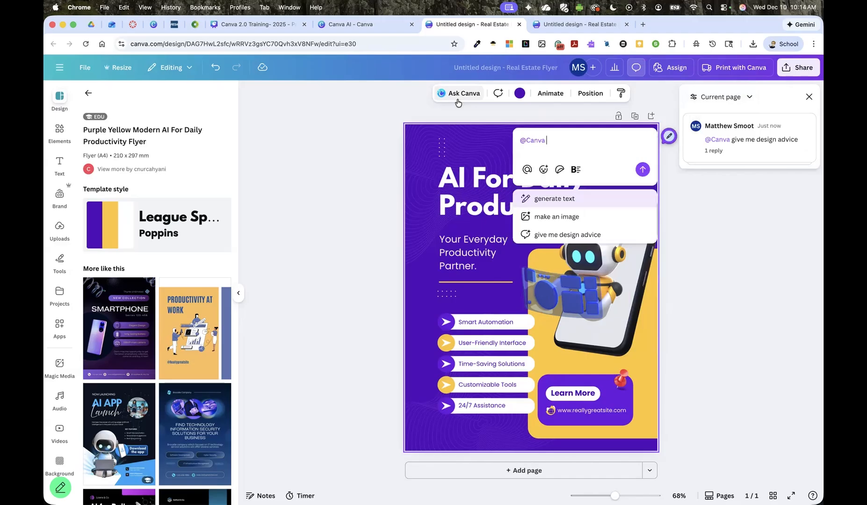
{"action": "left_click", "coordinate": [573, 170]}
{"action": "left_click", "coordinate": [528, 171]}
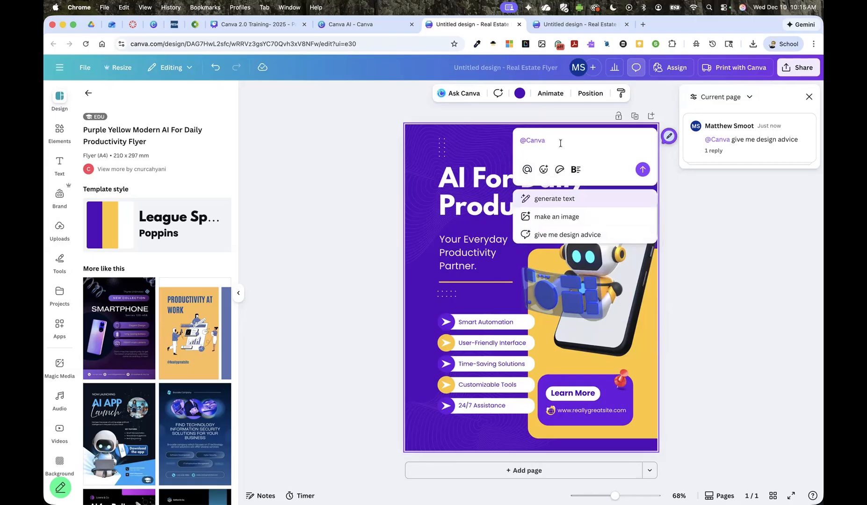
{"action": "type", "text": "create"}
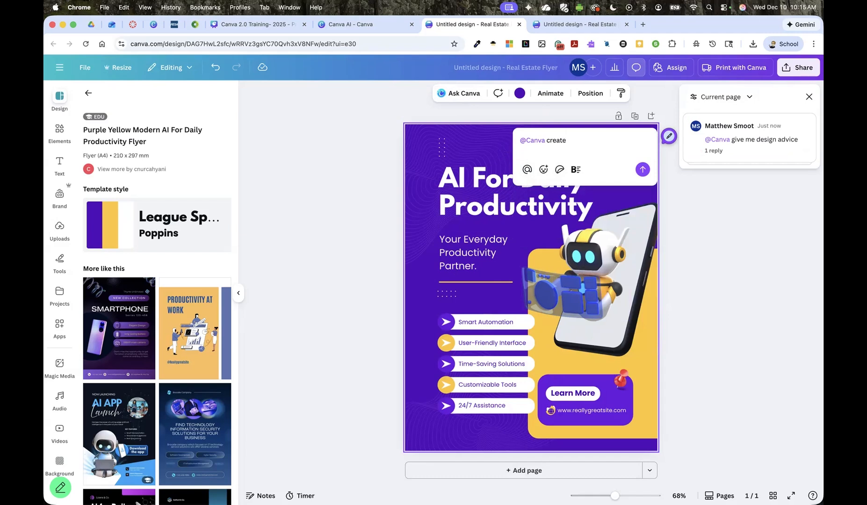
{"action": "key", "text": "BackSpace"}
{"action": "key", "text": "BackSpace"}
{"action": "key", "text": "BackSpace"}
{"action": "key", "text": "BackSpace"}
{"action": "key", "text": "BackSpace"}
{"action": "type", "text": "hange the color to a navy blue"}
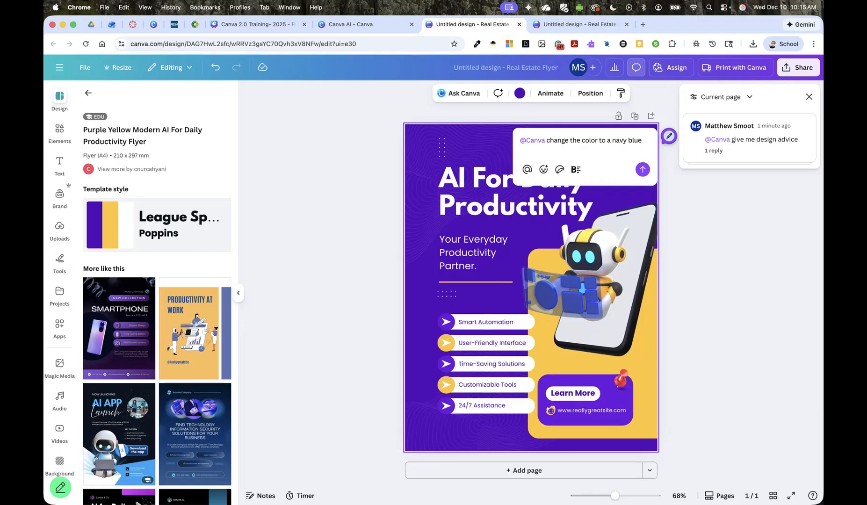
{"action": "left_click", "coordinate": [642, 169]}
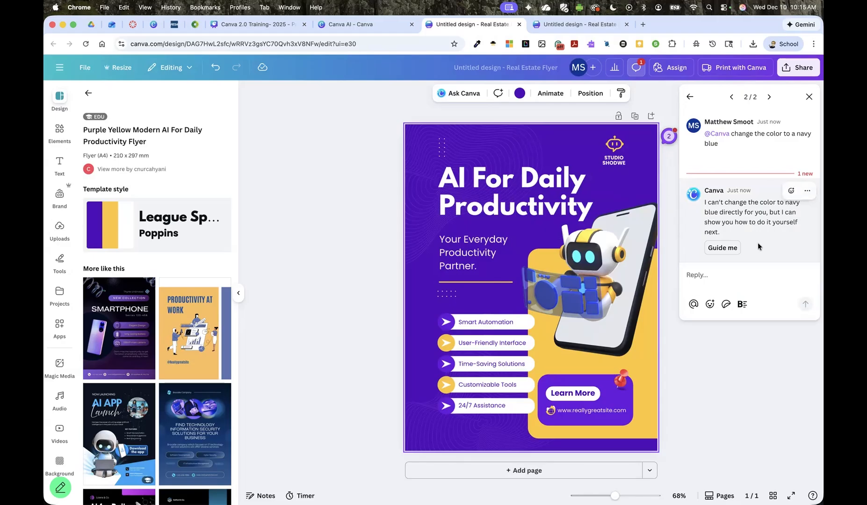
Open Canva's guidance on the navy blue change and set the flyer background to the dark blue of the Wayne RESA secondary palette
{"action": "left_click", "coordinate": [721, 247]}
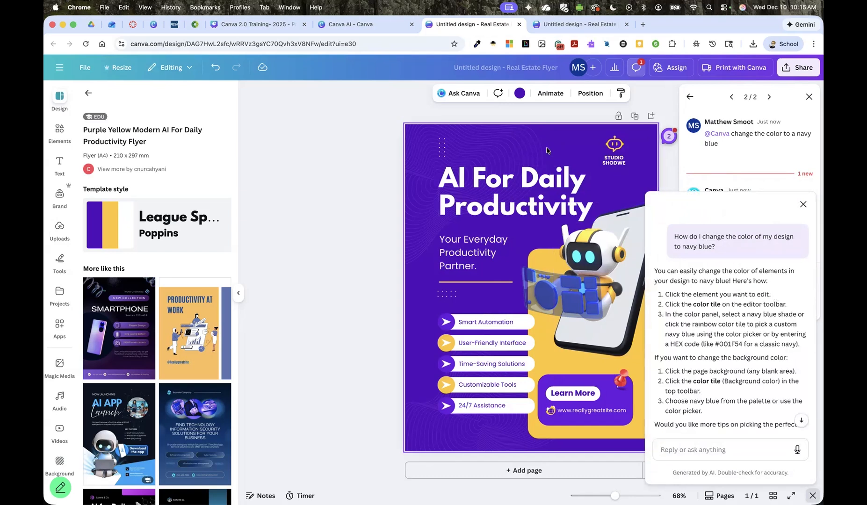
{"action": "left_click", "coordinate": [521, 94]}
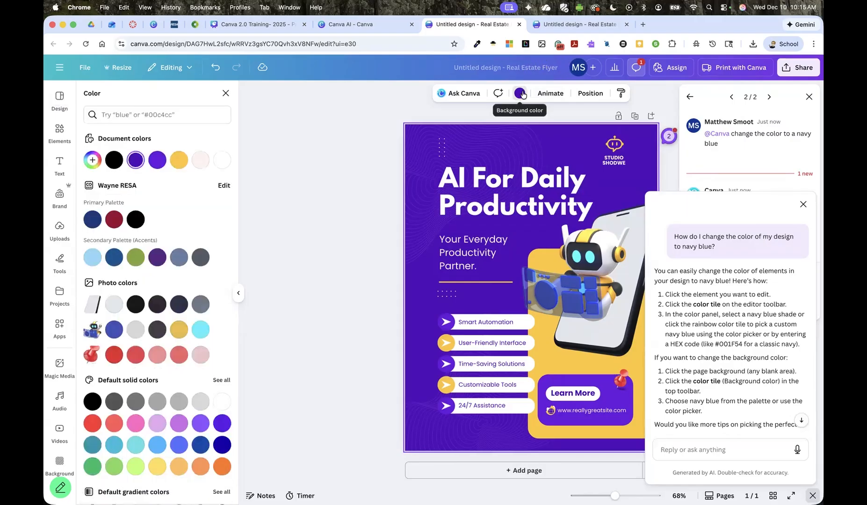
{"action": "left_click", "coordinate": [114, 257]}
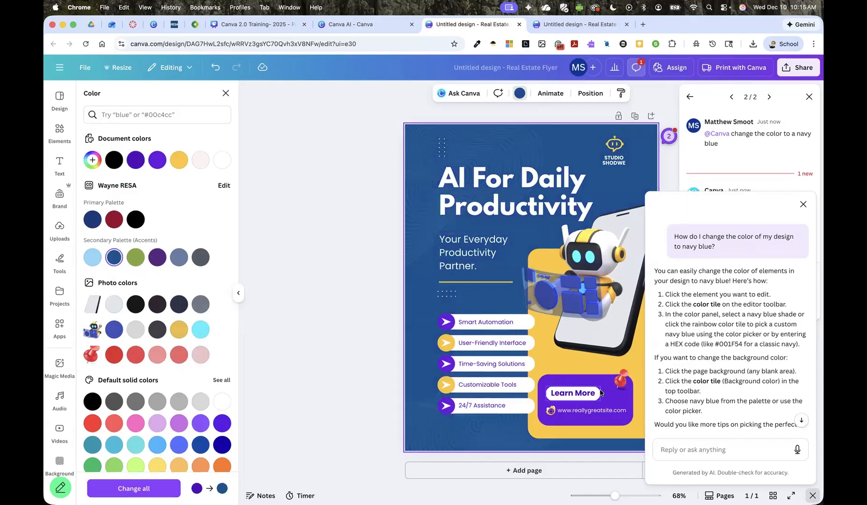
Recolor the box behind "Learn More" with the secondary palette's dark blue, and close the guidance and the comments
{"action": "left_click", "coordinate": [573, 394]}
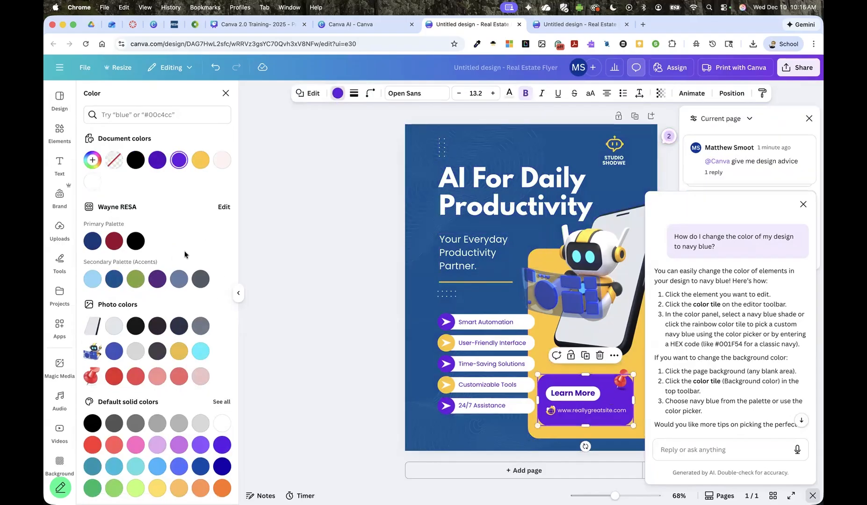
{"action": "left_click", "coordinate": [114, 279]}
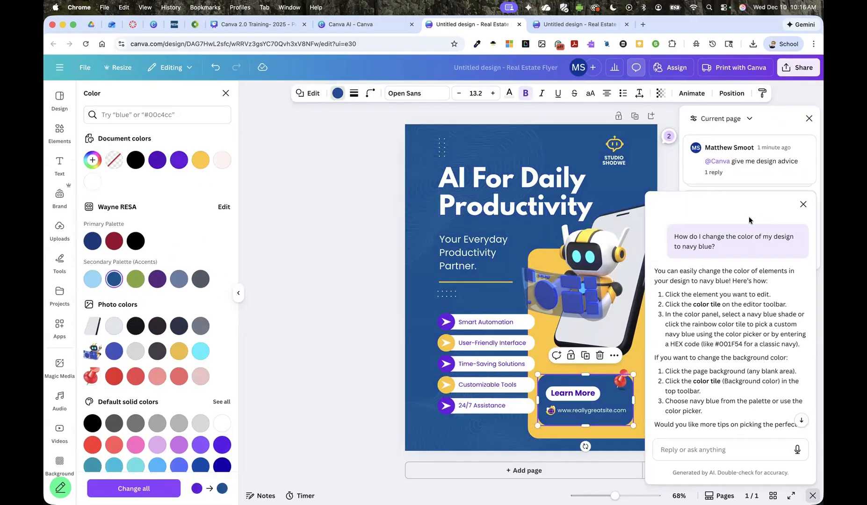
{"action": "left_click", "coordinate": [803, 204]}
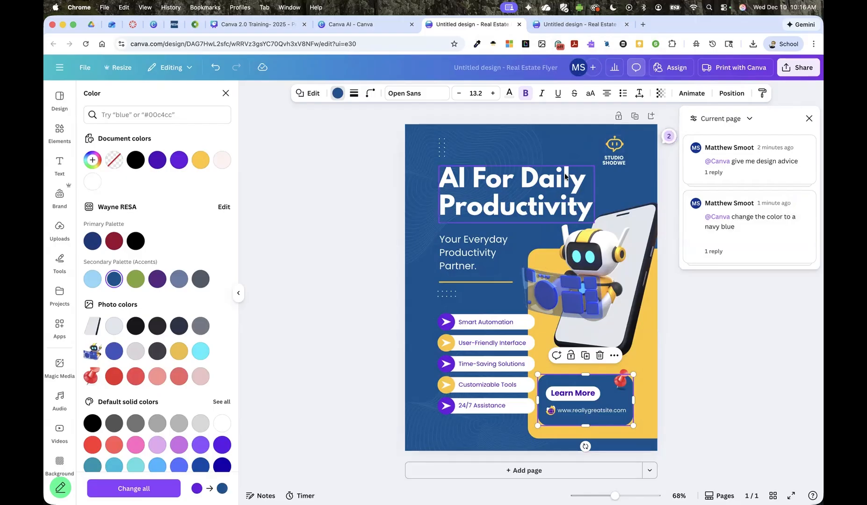
{"action": "left_click", "coordinate": [810, 119]}
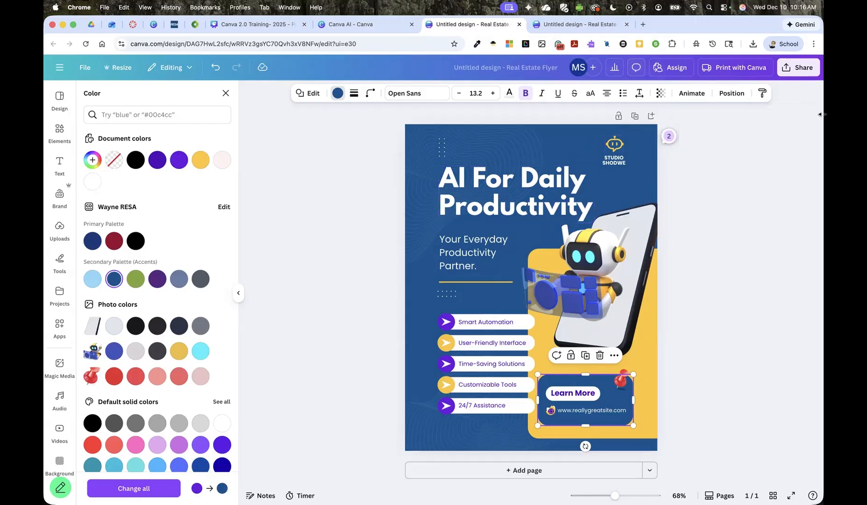
Switch the AI generator for elements from images to video
{"action": "left_click", "coordinate": [61, 132]}
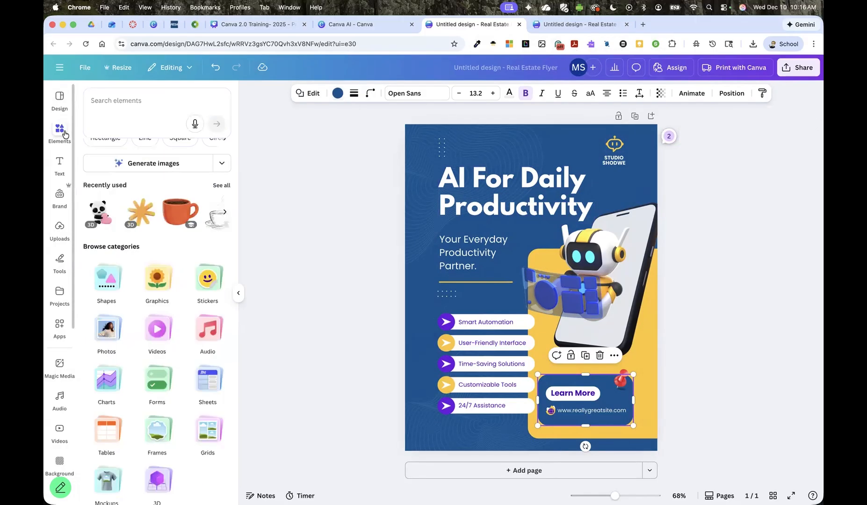
{"action": "left_click", "coordinate": [244, 171]}
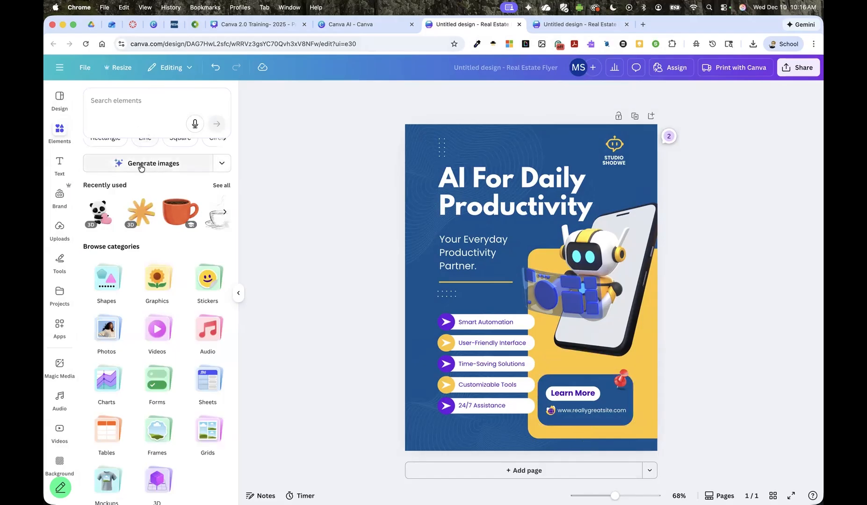
{"action": "left_click", "coordinate": [223, 166]}
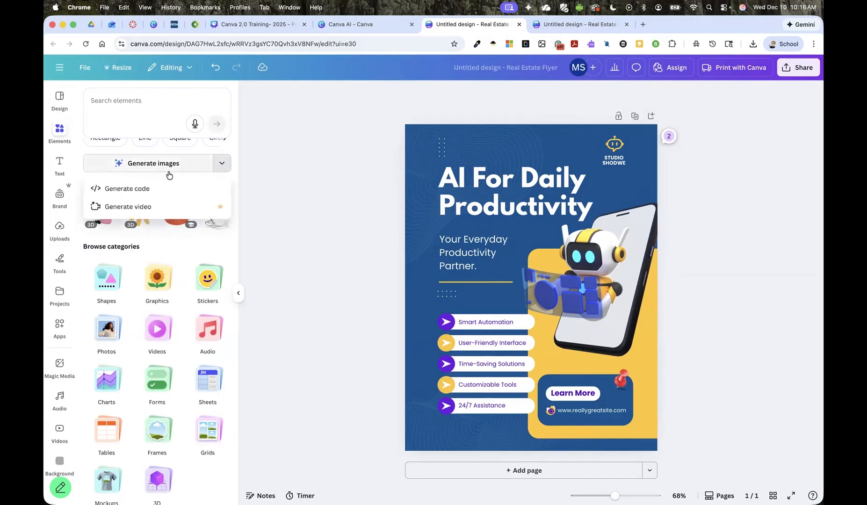
{"action": "left_click", "coordinate": [162, 206]}
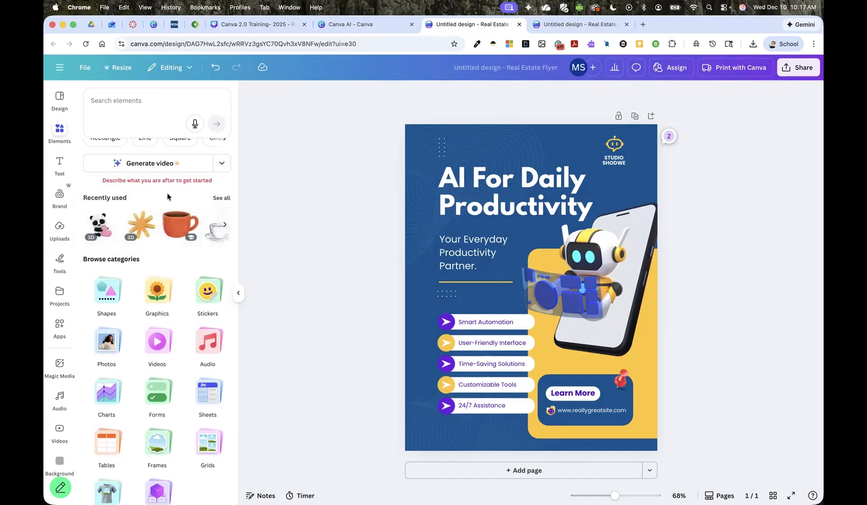
{"action": "left_click", "coordinate": [138, 104]}
{"action": "left_click", "coordinate": [296, 125]}
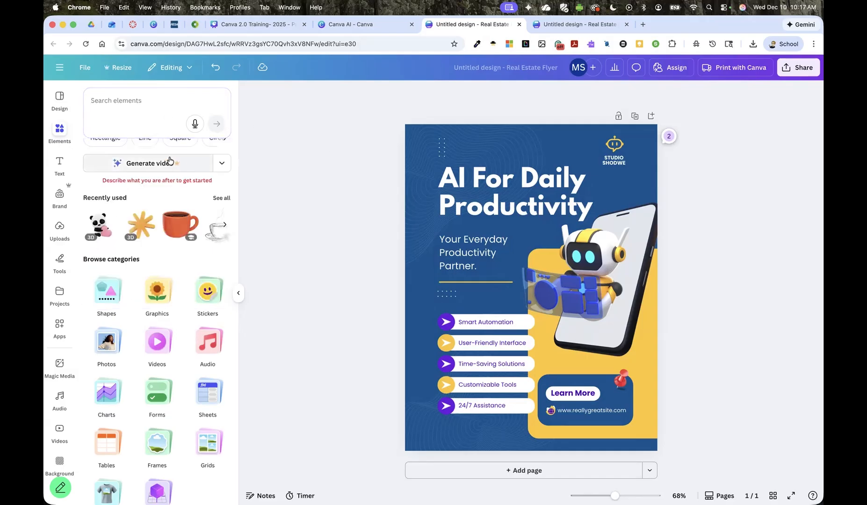
Try to generate a video from the prompt "a dog running through the park"
{"action": "left_click", "coordinate": [152, 100]}
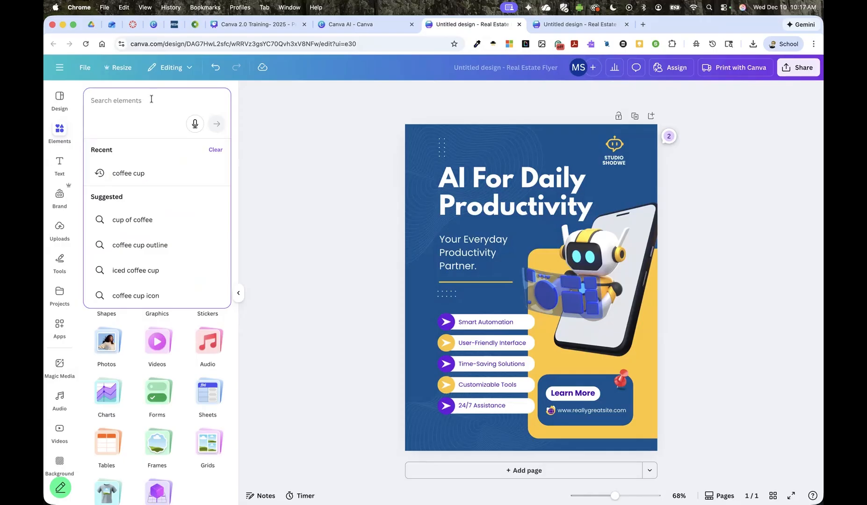
{"action": "type", "text": "a dog "}
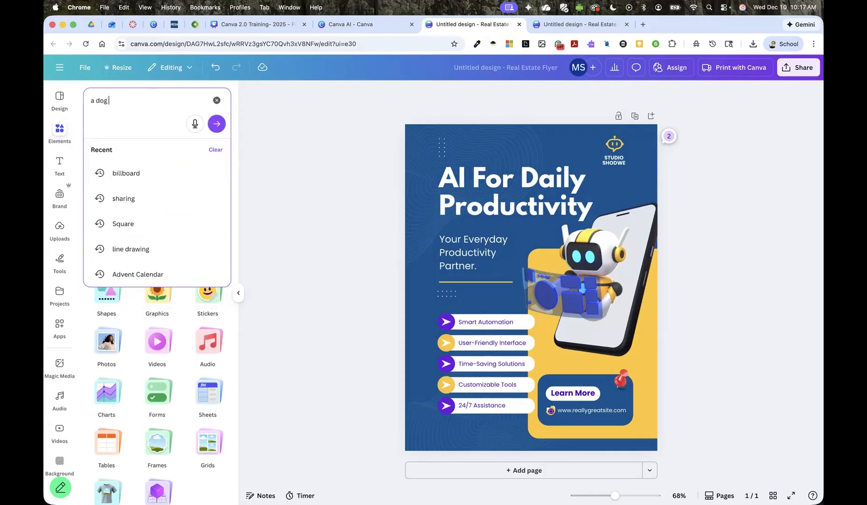
{"action": "type", "text": "running through the par"}
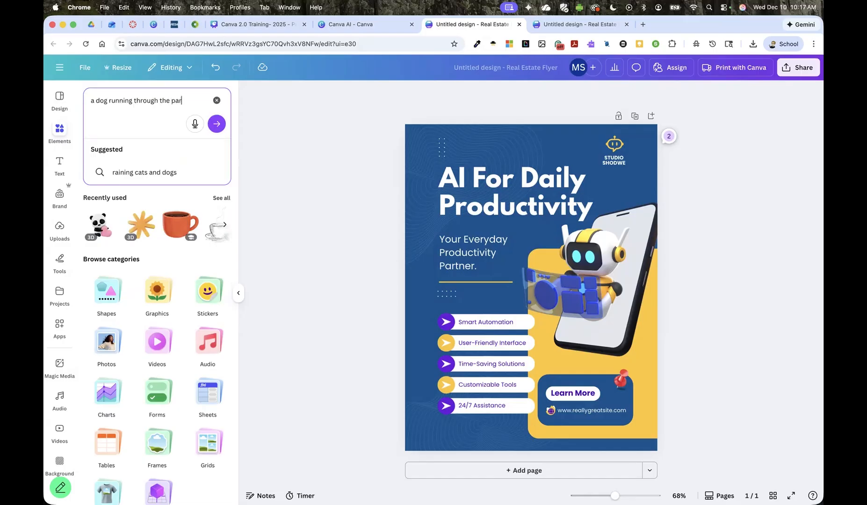
{"action": "type", "text": "k"}
{"action": "key", "text": "Return"}
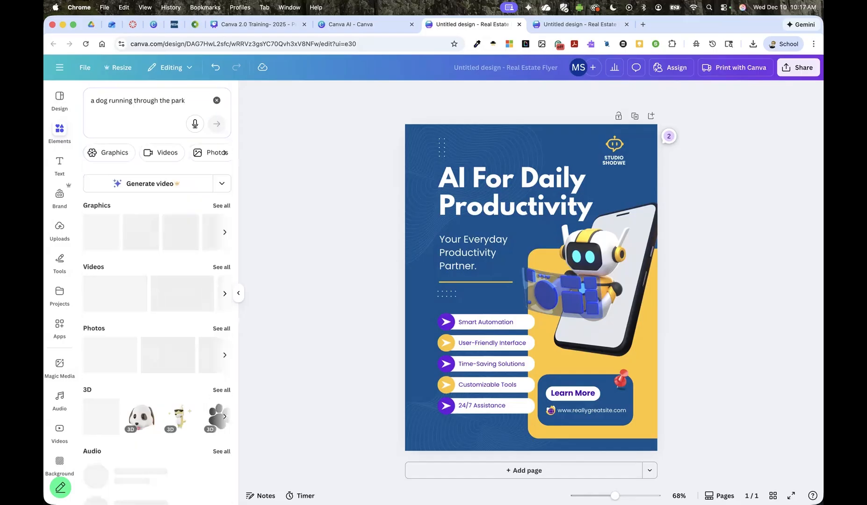
{"action": "left_click", "coordinate": [162, 183]}
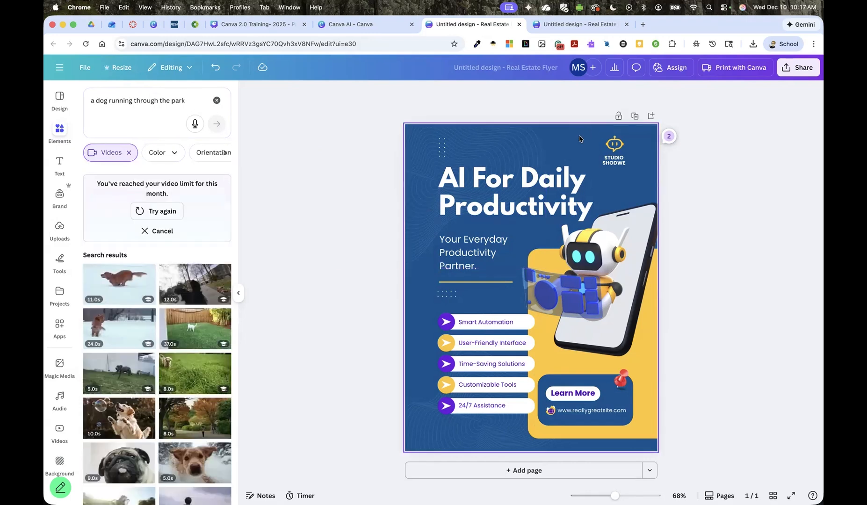
Clear the flyer page by deleting its background, the robot, the logo and all remaining elements
{"action": "left_click", "coordinate": [579, 139]}
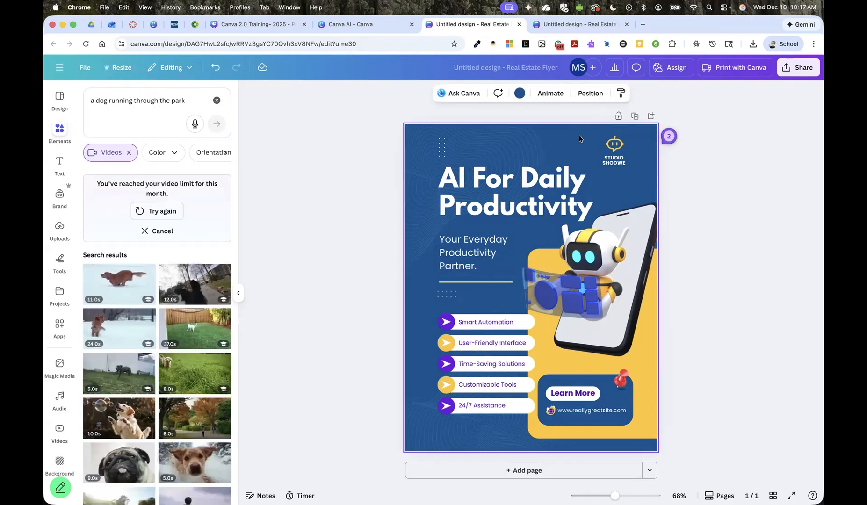
{"action": "key", "text": "Delete"}
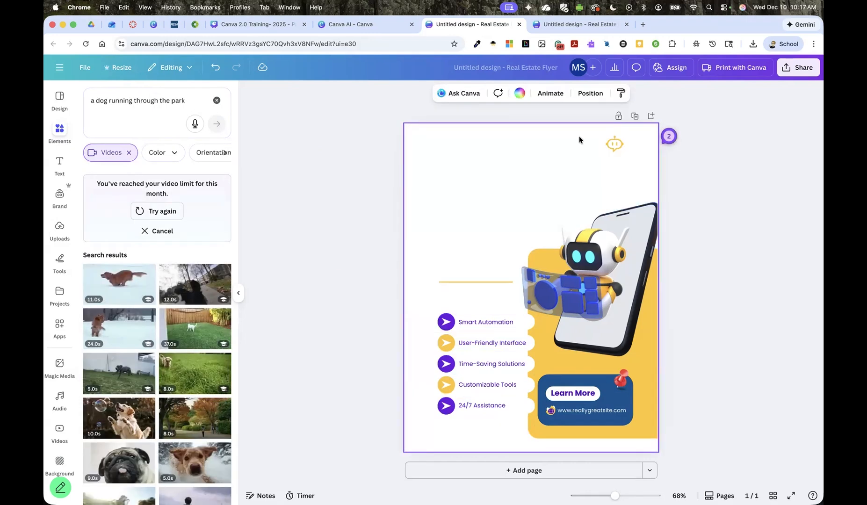
{"action": "left_click", "coordinate": [585, 257]}
{"action": "key", "text": "Delete"}
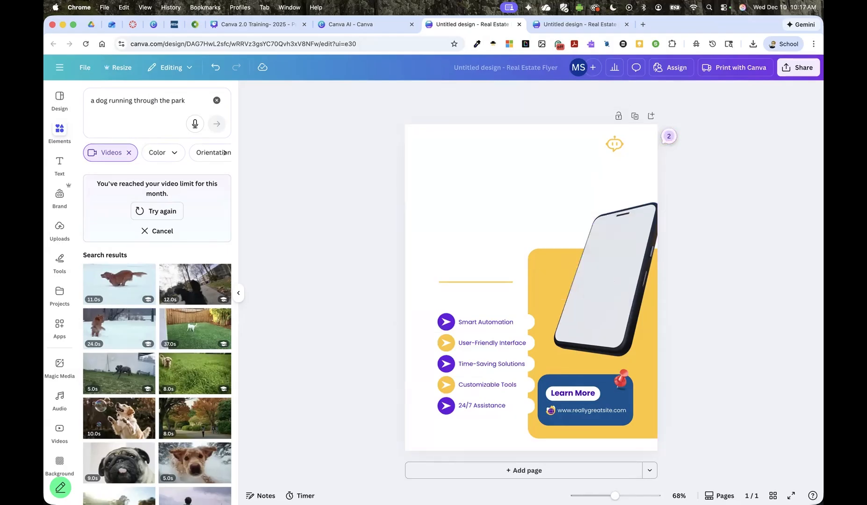
{"action": "left_click", "coordinate": [612, 148]}
{"action": "key", "text": "Delete"}
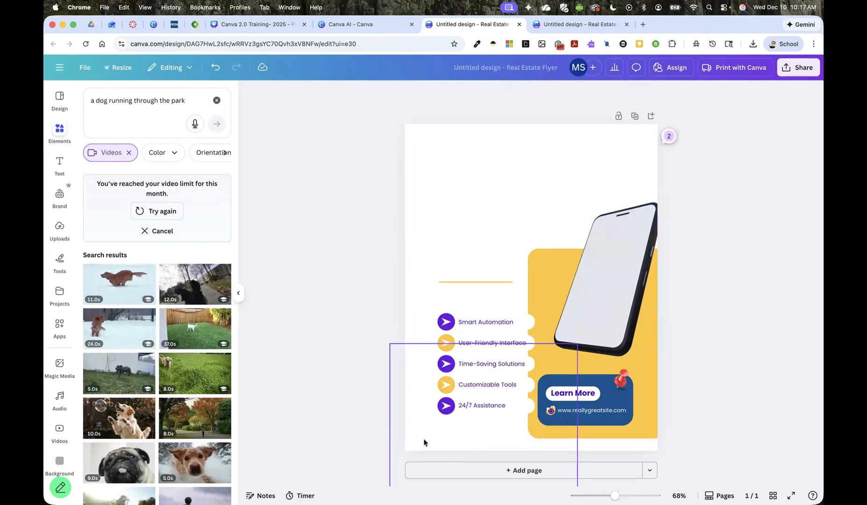
{"action": "left_click", "coordinate": [444, 264]}
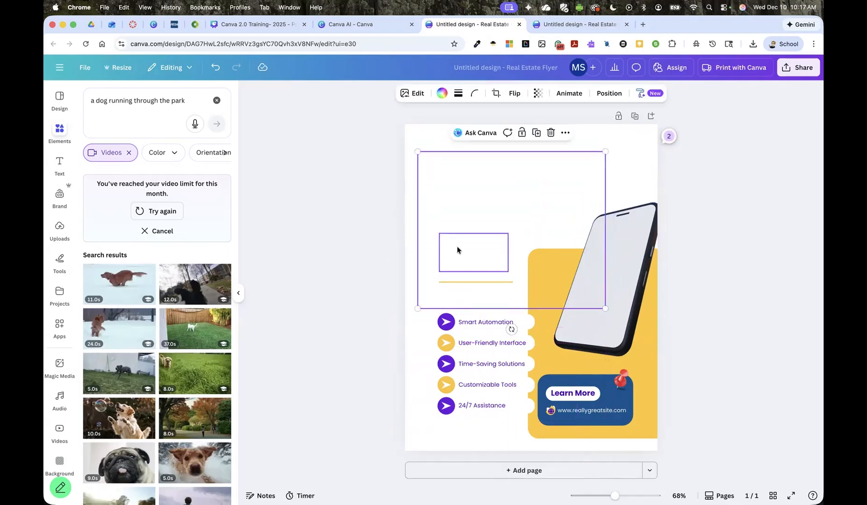
{"action": "key", "text": "super+a"}
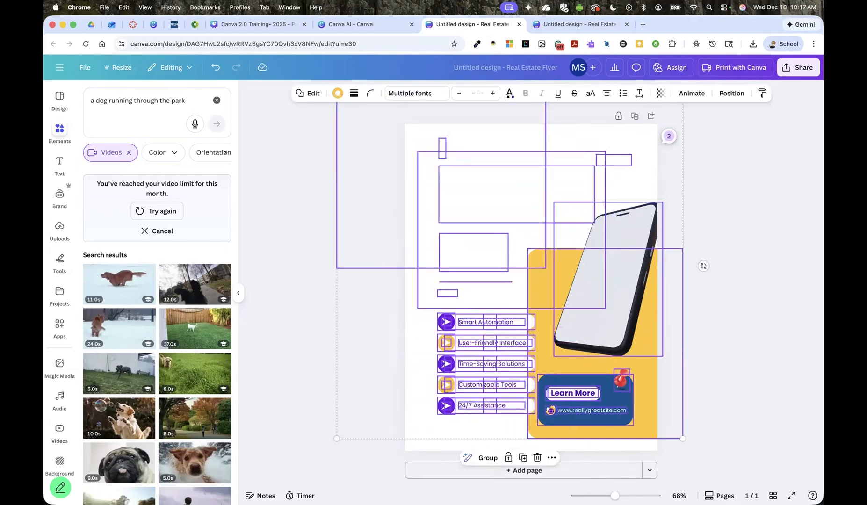
{"action": "key", "text": "Delete"}
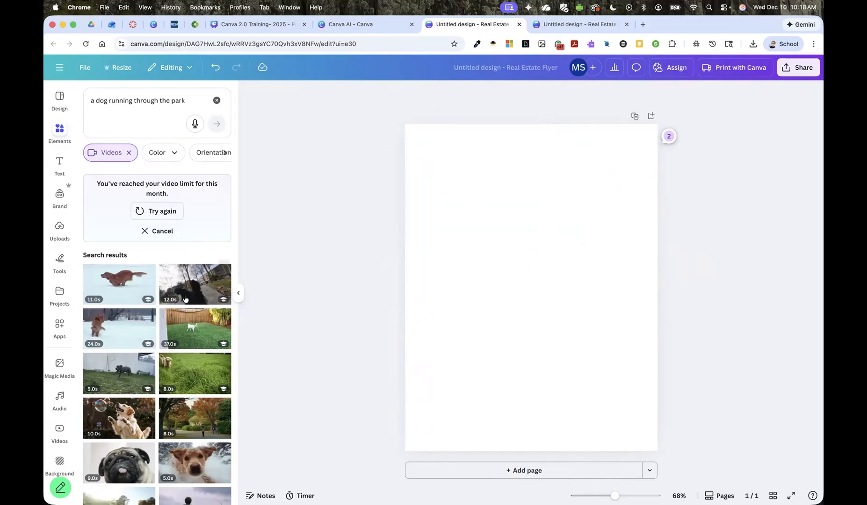
Browse the dog video results and add the 11-second clip of the dog running in snow to the blank page
{"action": "scroll", "coordinate": [196, 281], "scroll_direction": "down", "scroll_amount": 3}
{"action": "scroll", "coordinate": [193, 323], "scroll_direction": "up", "scroll_amount": 3}
{"action": "scroll", "coordinate": [173, 286], "scroll_direction": "down", "scroll_amount": 1}
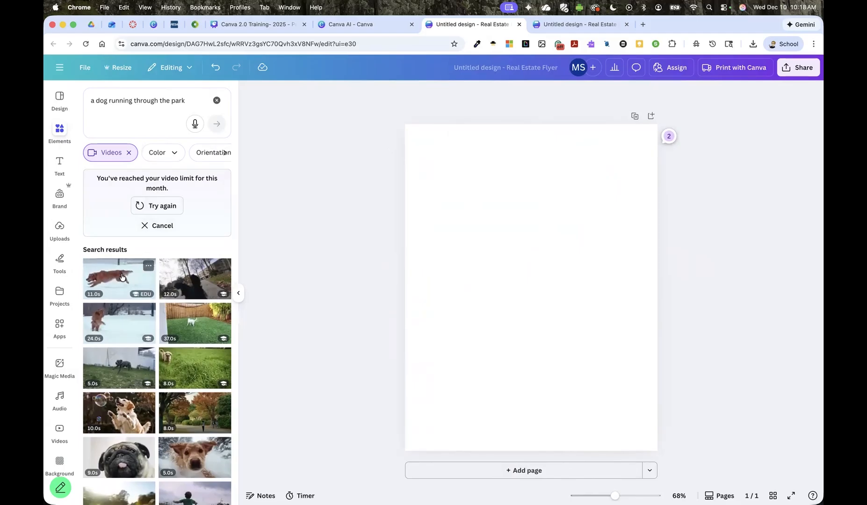
{"action": "left_click", "coordinate": [146, 271]}
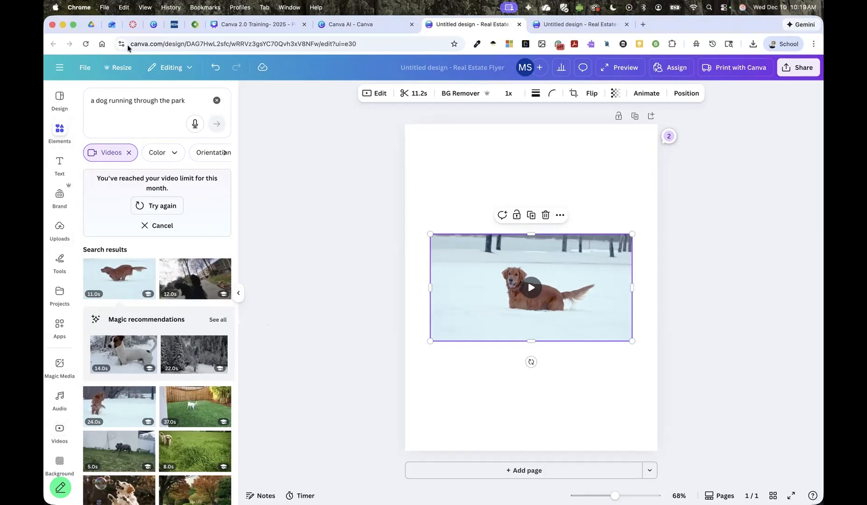
Switch to the Canva AI browser tab, view the video design types for a new design, and close the design chooser
{"action": "left_click", "coordinate": [350, 26]}
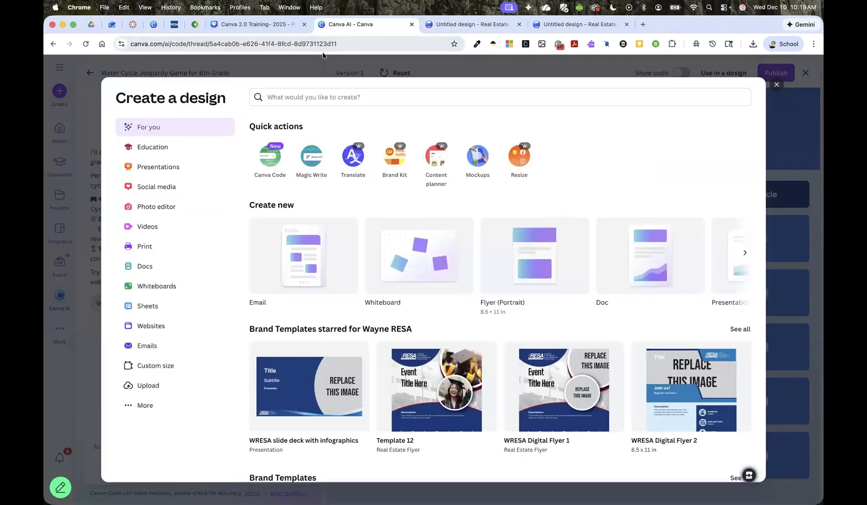
{"action": "left_click", "coordinate": [158, 227]}
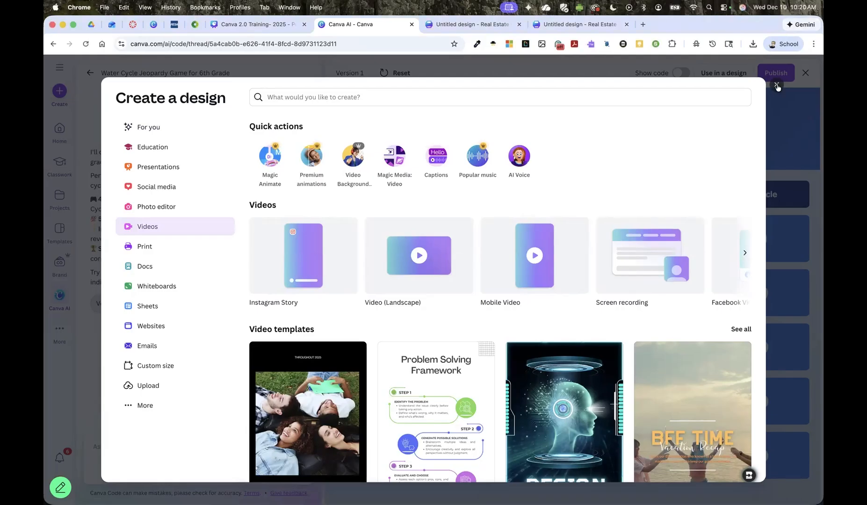
{"action": "left_click", "coordinate": [777, 86]}
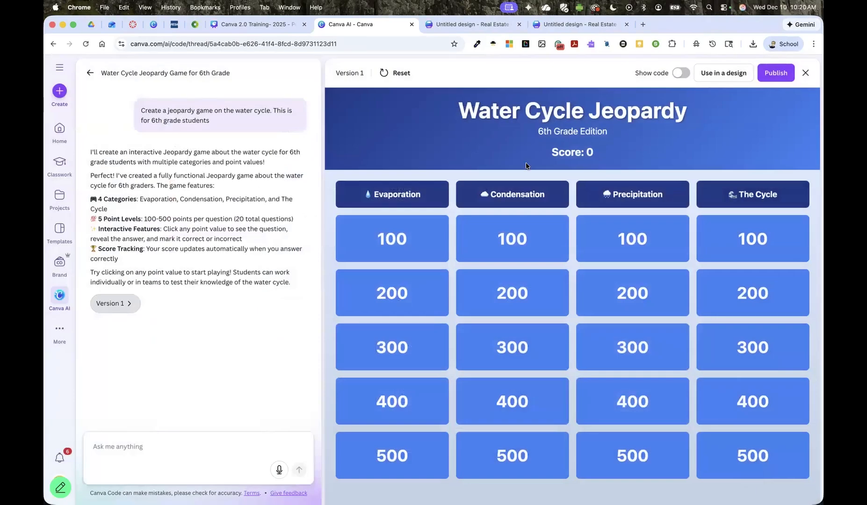